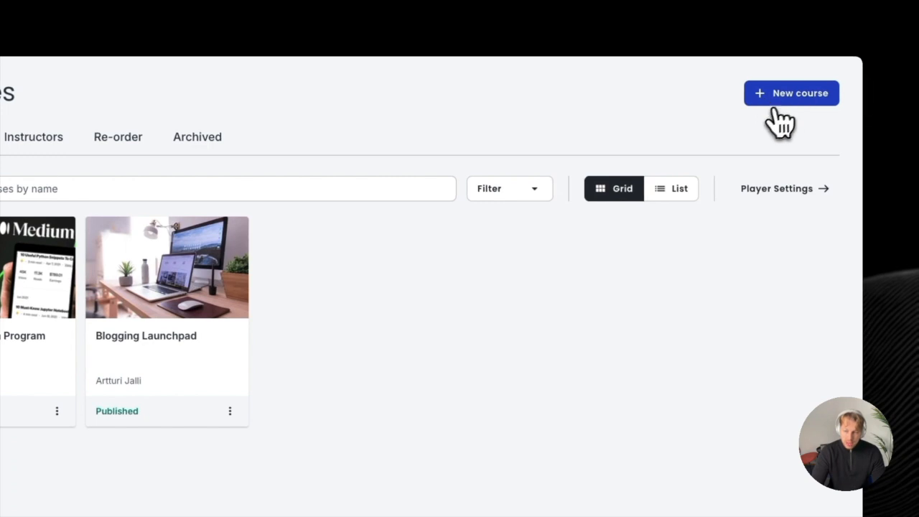
Create a new course with an AI-generated outline from the description "How to make money online"
{"action": "left_click", "coordinate": [777, 115]}
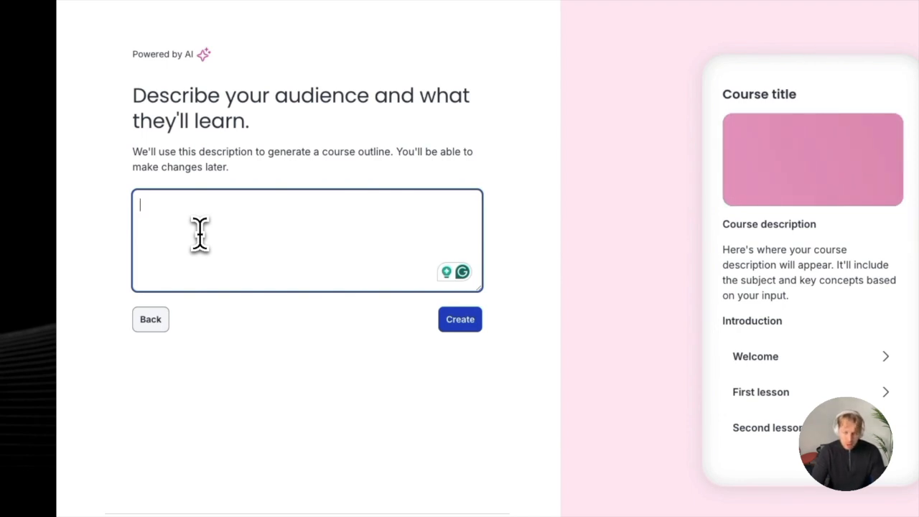
{"action": "type", "text": "HOw"}
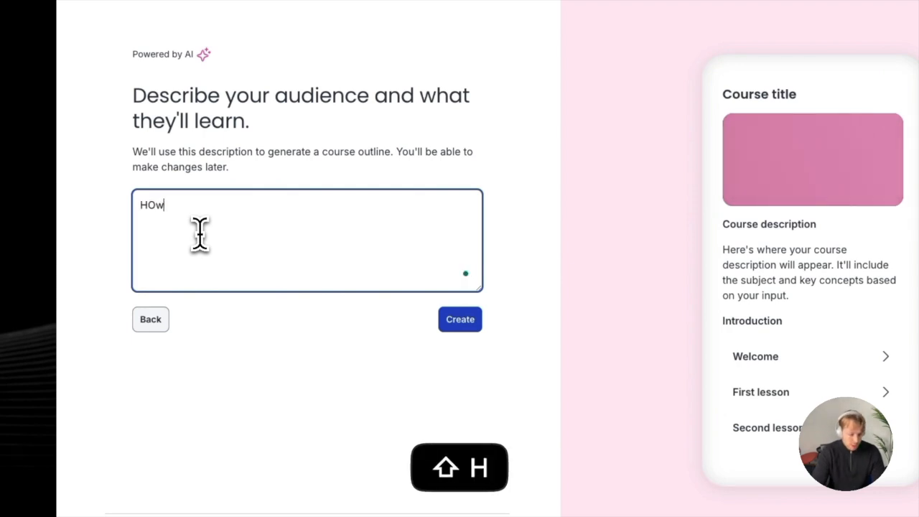
{"action": "key", "text": "BackSpace"}
{"action": "key", "text": "BackSpace"}
{"action": "type", "text": "ow to make money online"}
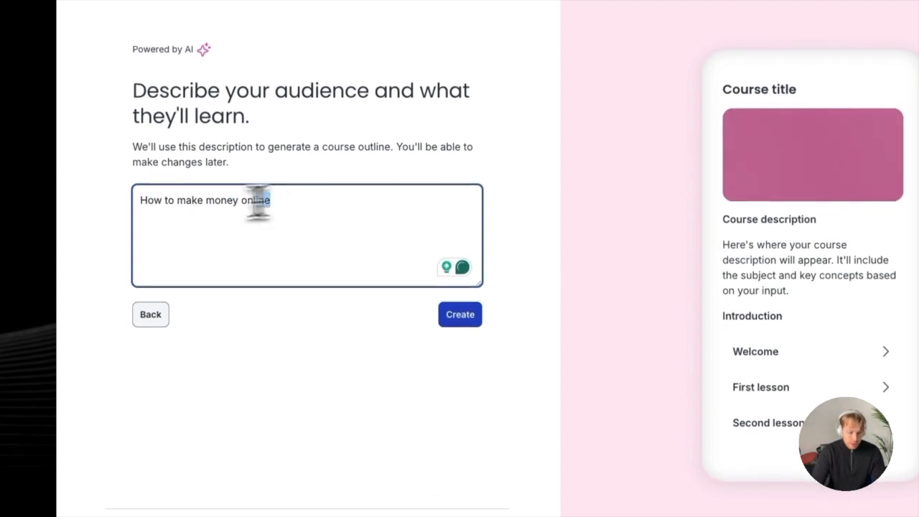
{"action": "left_click_drag", "start_coordinate": [262, 204], "coordinate": [143, 204]}
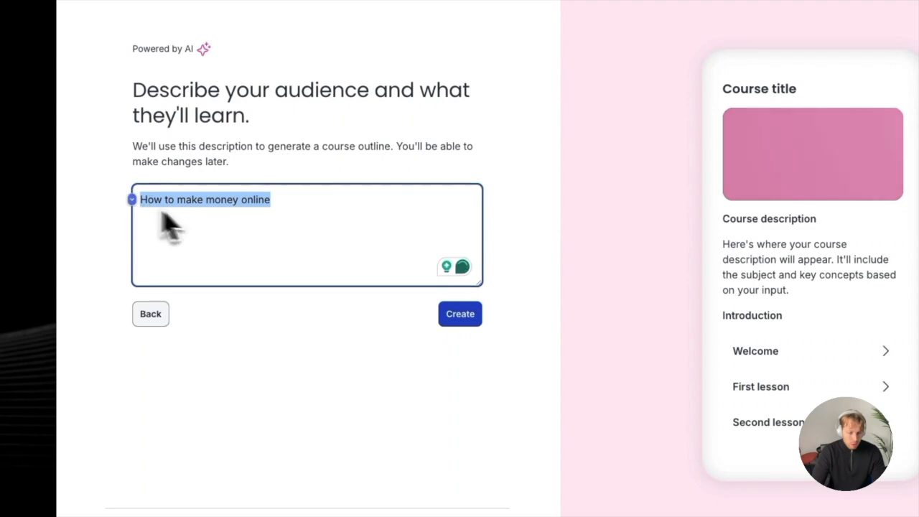
{"action": "left_click", "coordinate": [466, 318]}
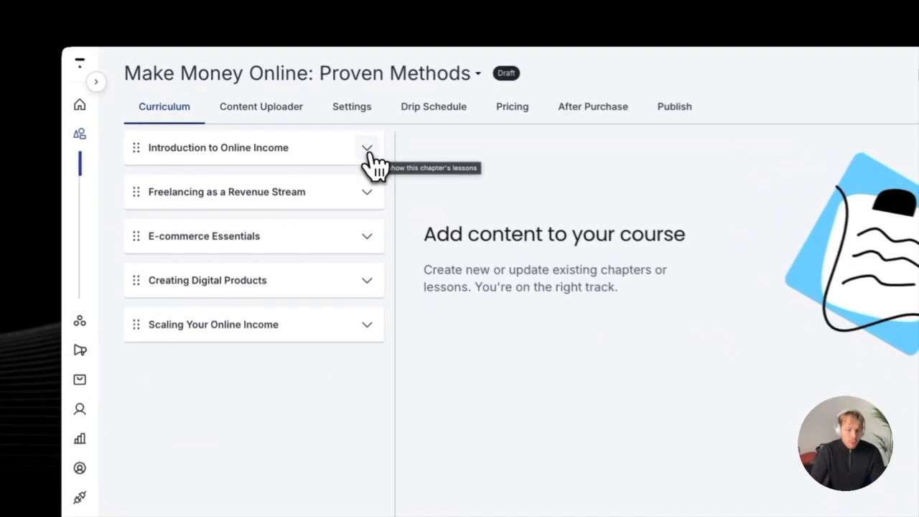
Expand the course's chapters and review the lessons generated in each one
{"action": "left_click", "coordinate": [367, 149]}
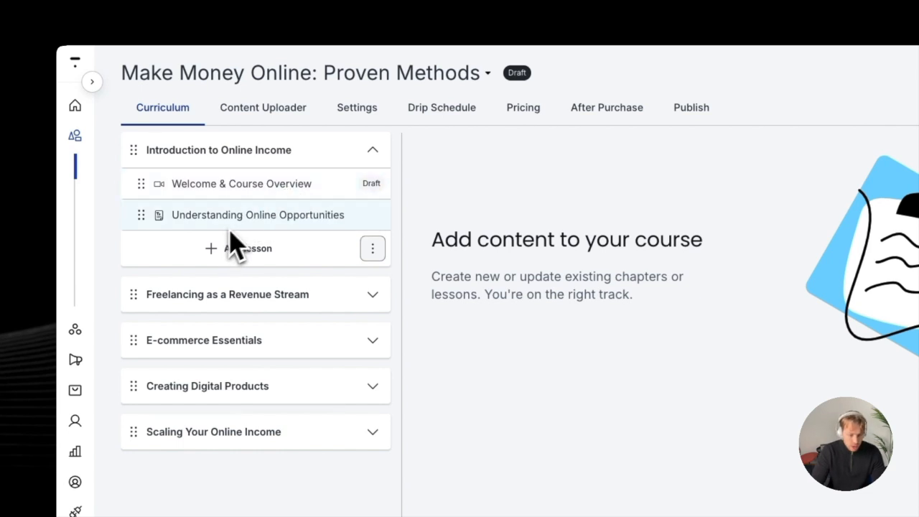
{"action": "left_click", "coordinate": [260, 295]}
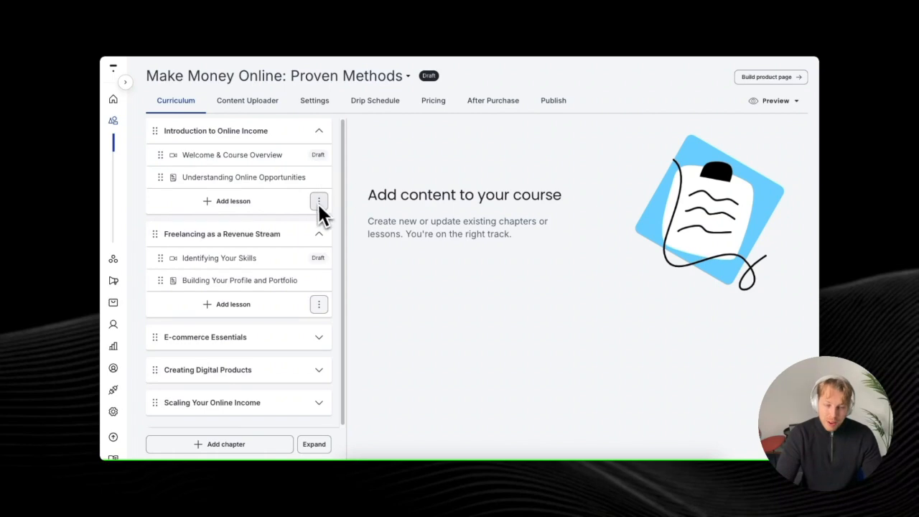
{"action": "left_click", "coordinate": [314, 337]}
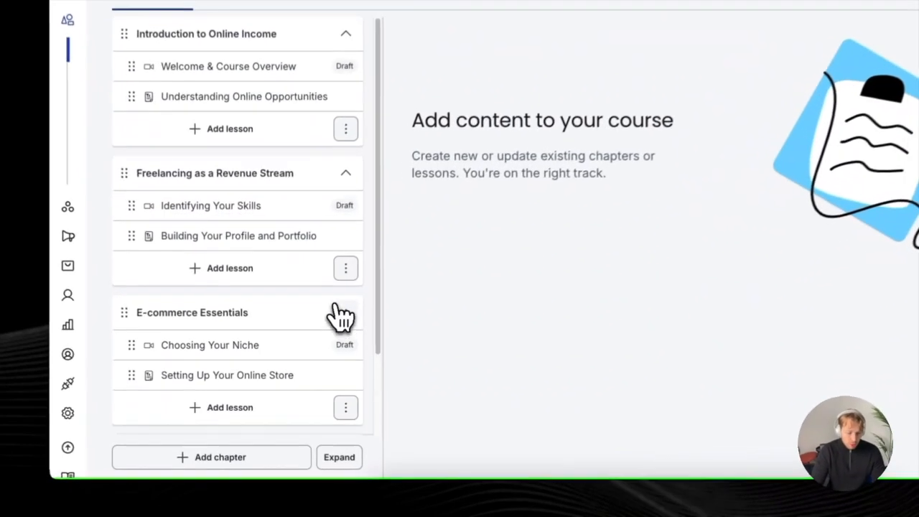
{"action": "scroll", "coordinate": [316, 229], "scroll_direction": "down", "scroll_amount": 3}
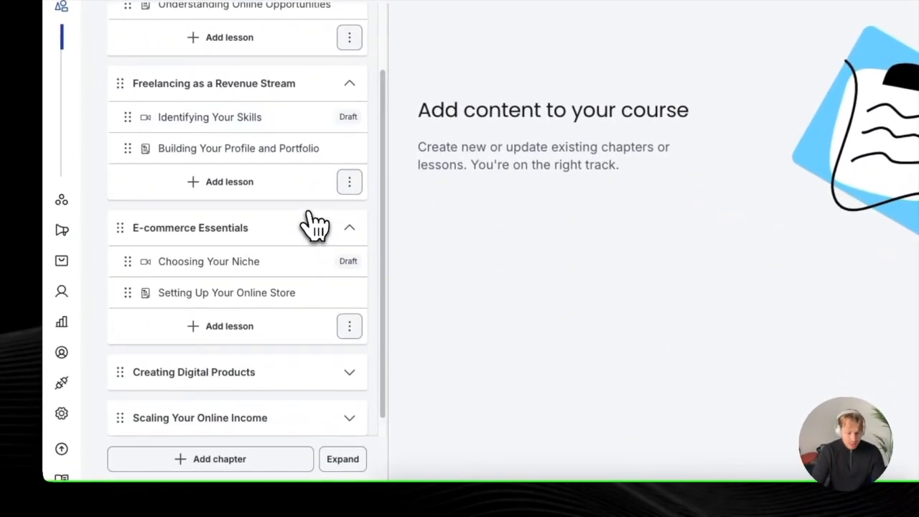
{"action": "scroll", "coordinate": [314, 225], "scroll_direction": "down", "scroll_amount": 1}
{"action": "scroll", "coordinate": [337, 345], "scroll_direction": "down", "scroll_amount": 2}
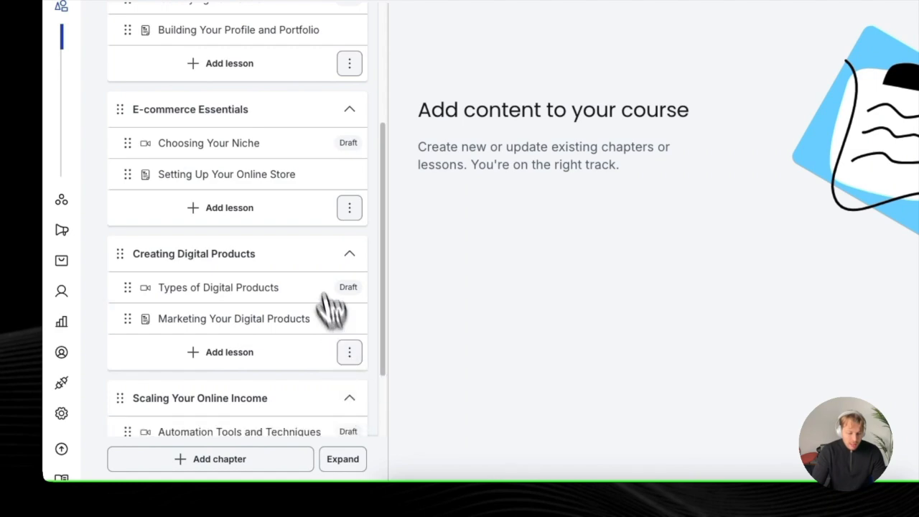
{"action": "scroll", "coordinate": [320, 287], "scroll_direction": "down", "scroll_amount": 2}
{"action": "scroll", "coordinate": [309, 250], "scroll_direction": "up", "scroll_amount": 5}
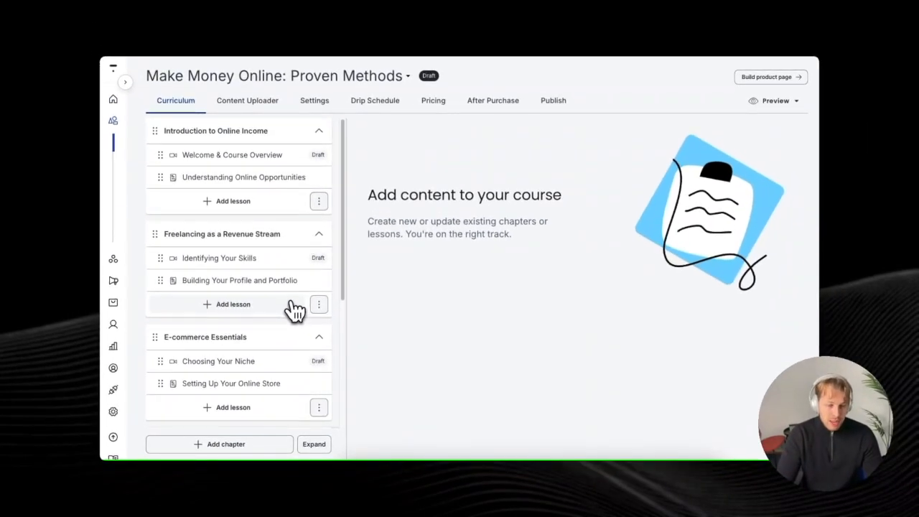
Examine the video and text lessons in the Introduction to Online Income and Freelancing as a Revenue Stream chapters
{"action": "left_click", "coordinate": [236, 164]}
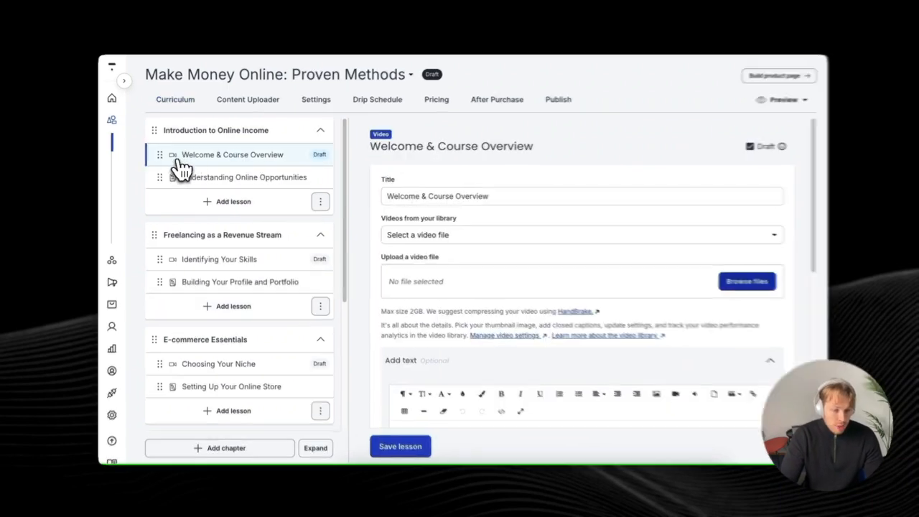
{"action": "left_click", "coordinate": [181, 175]}
{"action": "left_click", "coordinate": [193, 258]}
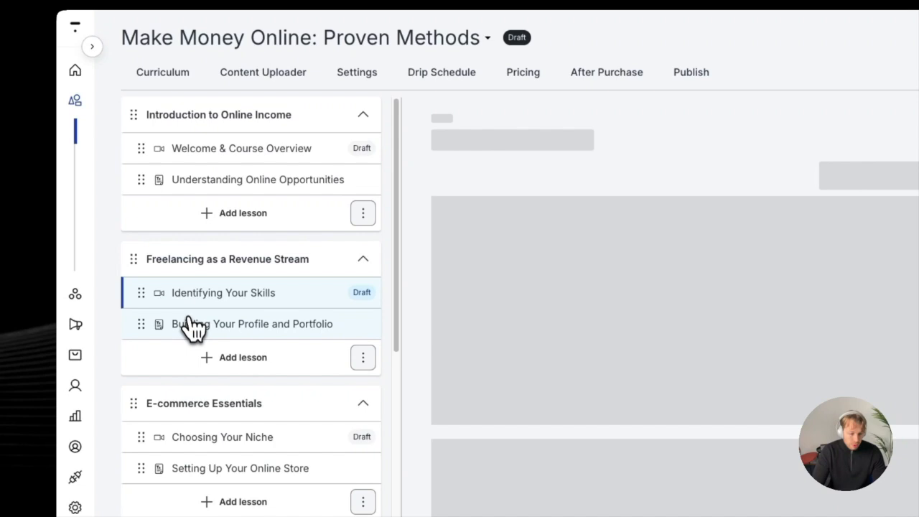
{"action": "left_click", "coordinate": [189, 323]}
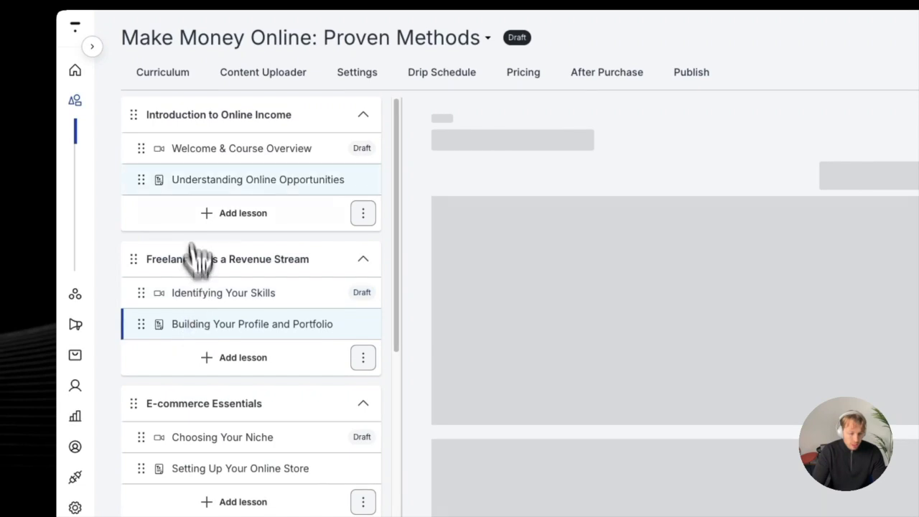
{"action": "left_click", "coordinate": [181, 179]}
{"action": "left_click", "coordinate": [175, 150]}
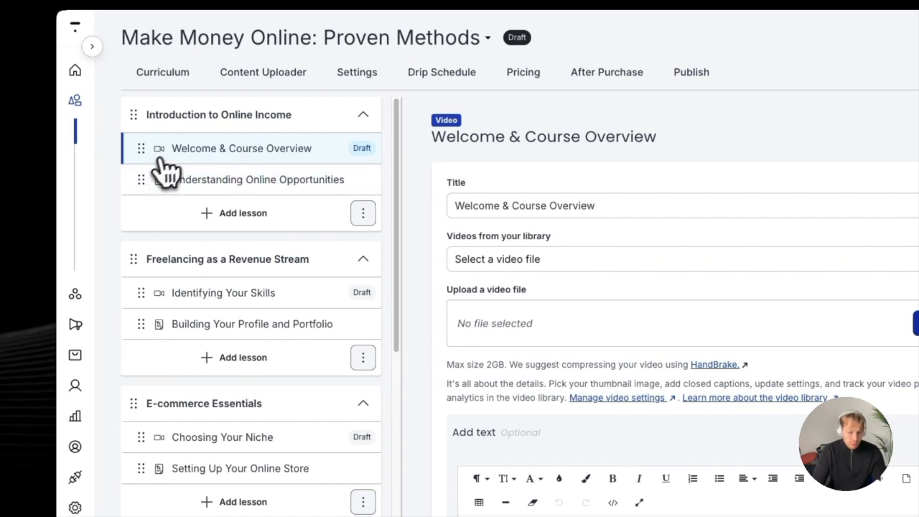
{"action": "left_click", "coordinate": [176, 182]}
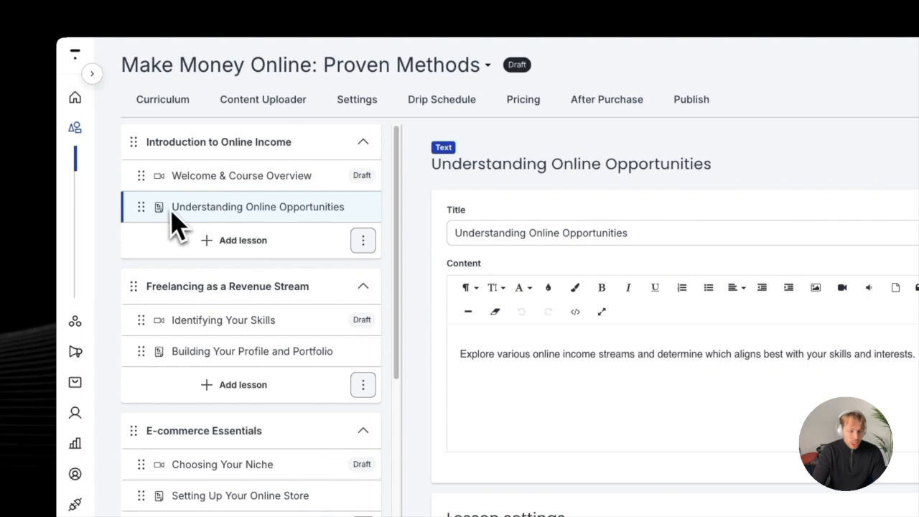
Add a video lesson titled "My Experience" to the Introduction to Online Income chapter
{"action": "left_click", "coordinate": [235, 242]}
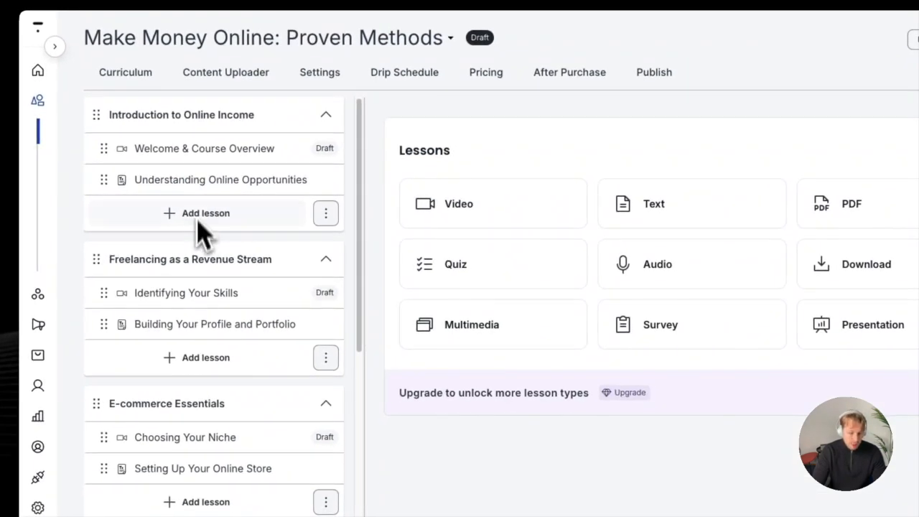
{"action": "left_click", "coordinate": [483, 201]}
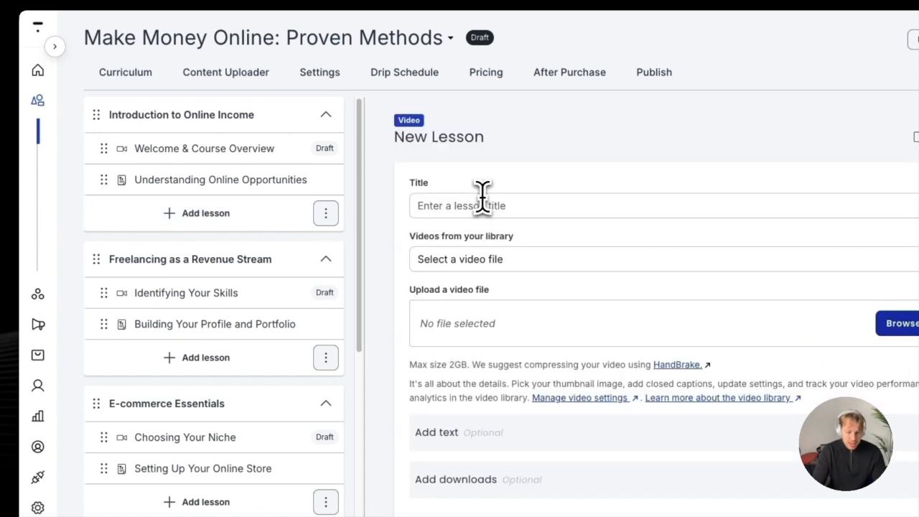
{"action": "left_click", "coordinate": [495, 204]}
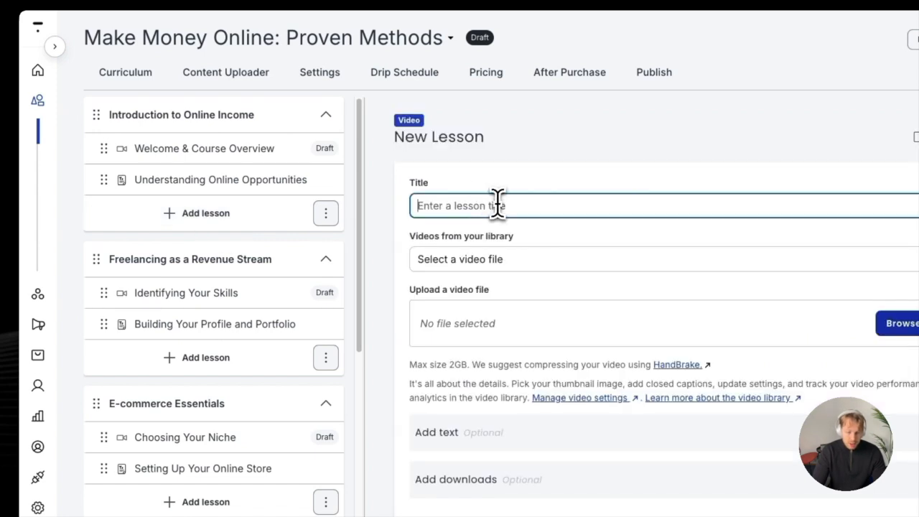
{"action": "type", "text": "My Experie"}
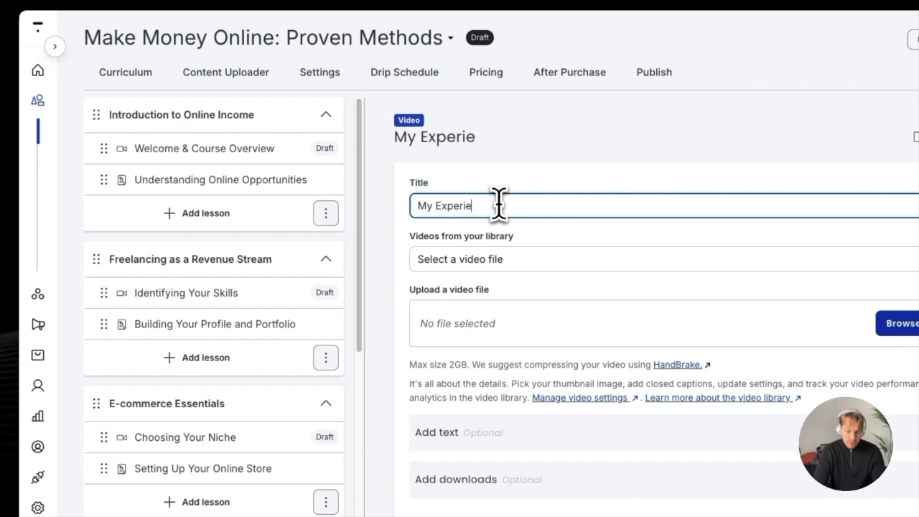
{"action": "type", "text": "nce"}
Attach the library video "how long does it take.mov" to the My Experience lesson and save the lesson
{"action": "left_click", "coordinate": [509, 261]}
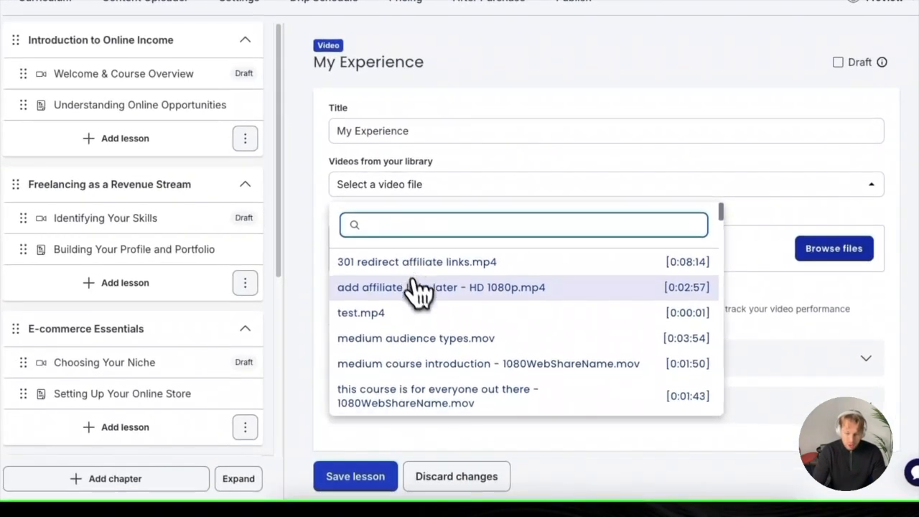
{"action": "scroll", "coordinate": [489, 287], "scroll_direction": "down", "scroll_amount": 1}
{"action": "scroll", "coordinate": [476, 278], "scroll_direction": "up", "scroll_amount": 1}
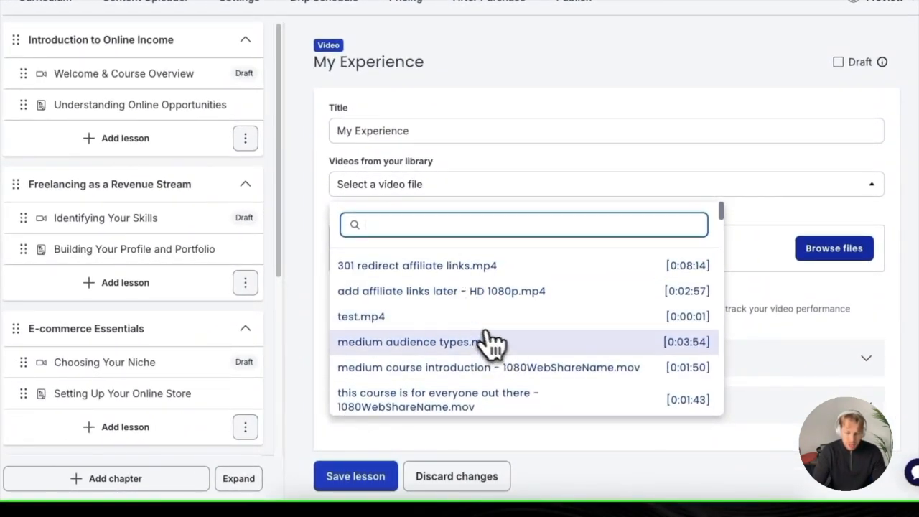
{"action": "scroll", "coordinate": [503, 359], "scroll_direction": "down", "scroll_amount": 1}
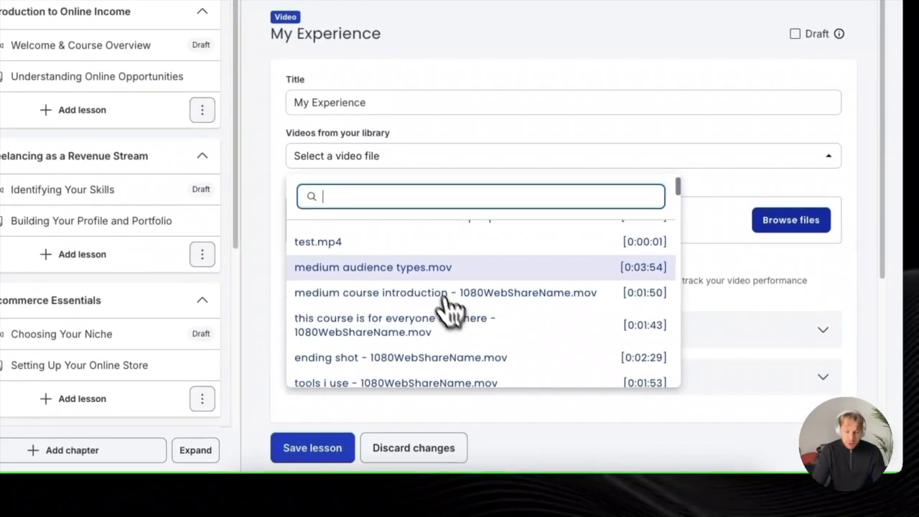
{"action": "scroll", "coordinate": [459, 280], "scroll_direction": "down", "scroll_amount": 3}
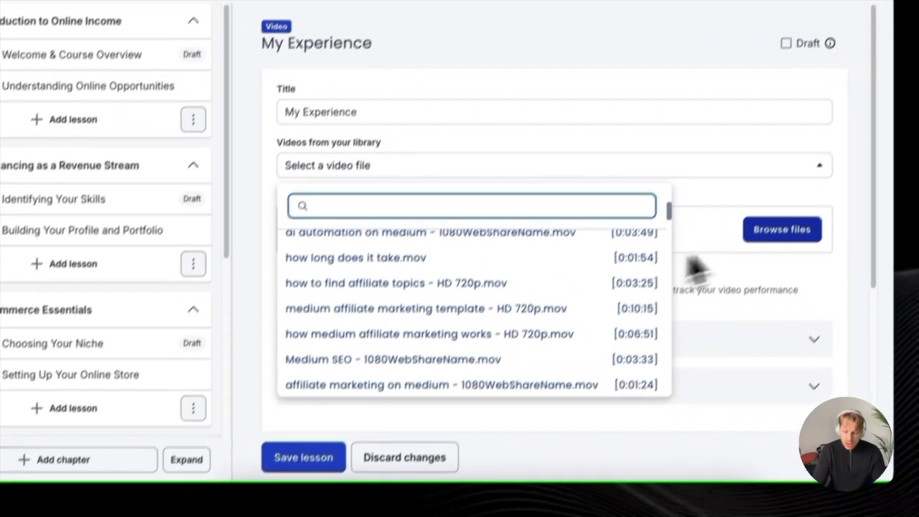
{"action": "left_click", "coordinate": [700, 255]}
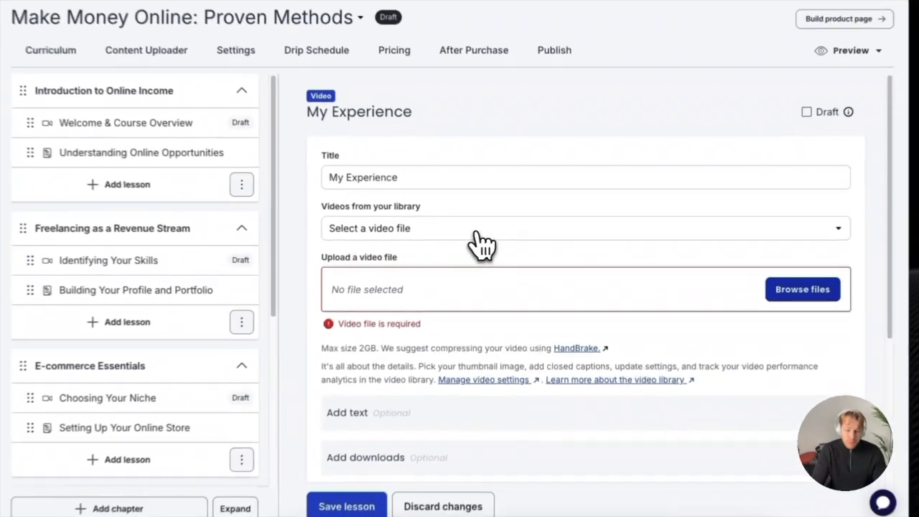
{"action": "left_click", "coordinate": [491, 234]}
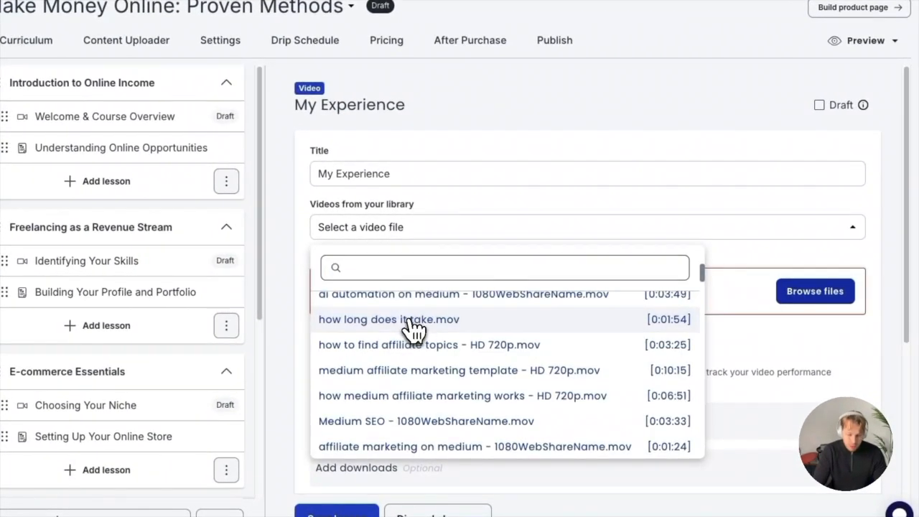
{"action": "left_click", "coordinate": [413, 325]}
{"action": "scroll", "coordinate": [575, 244], "scroll_direction": "down", "scroll_amount": 3}
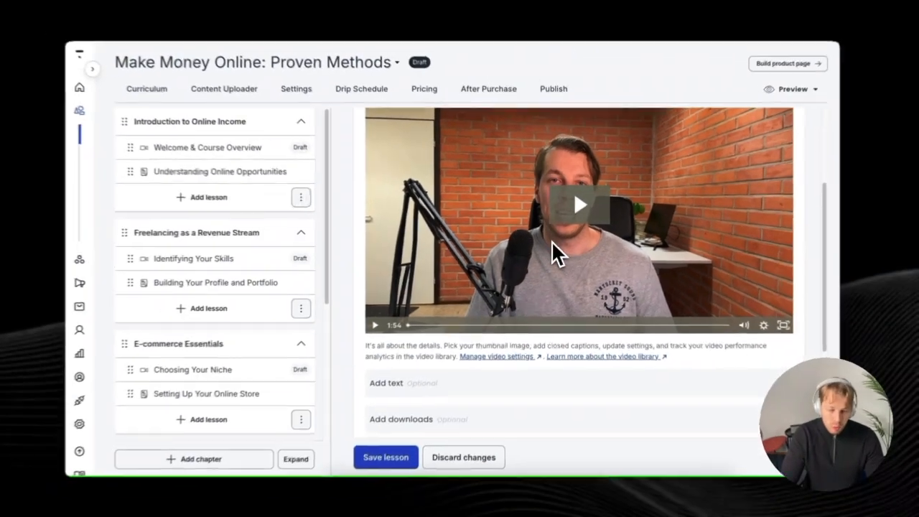
{"action": "scroll", "coordinate": [546, 323], "scroll_direction": "down", "scroll_amount": 5}
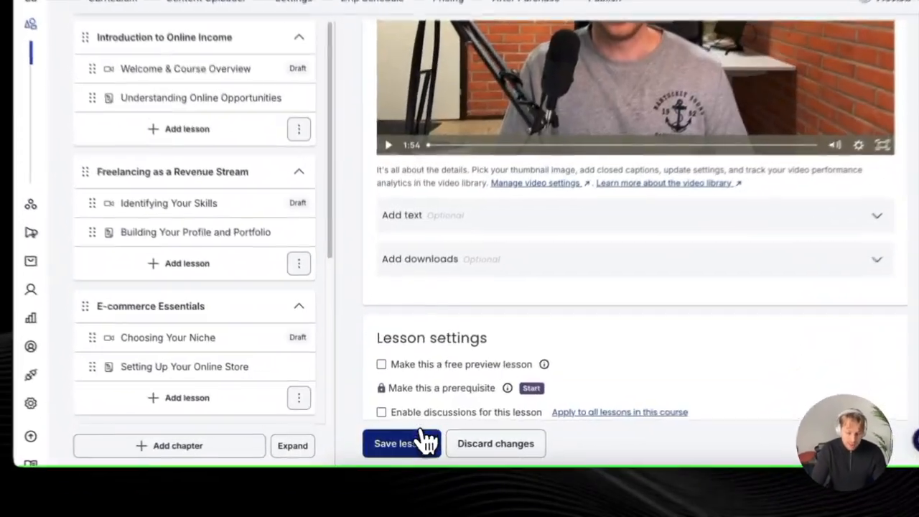
{"action": "left_click", "coordinate": [426, 441]}
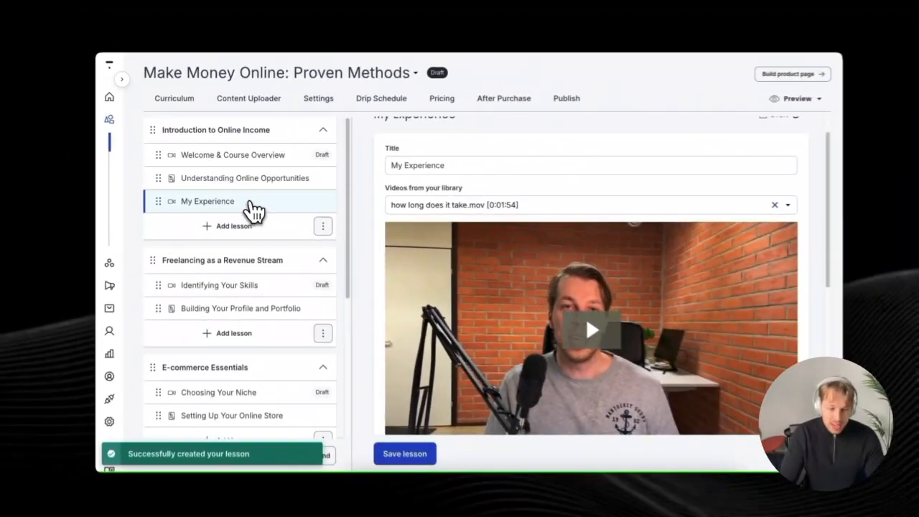
Inspect the optional text editor and downloads sections of the My Experience lesson
{"action": "scroll", "coordinate": [602, 275], "scroll_direction": "down", "scroll_amount": 5}
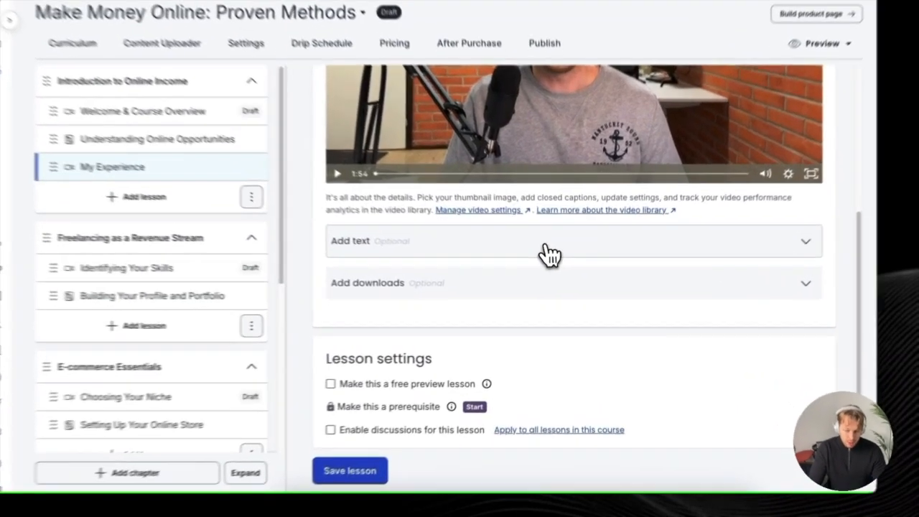
{"action": "left_click", "coordinate": [588, 266]}
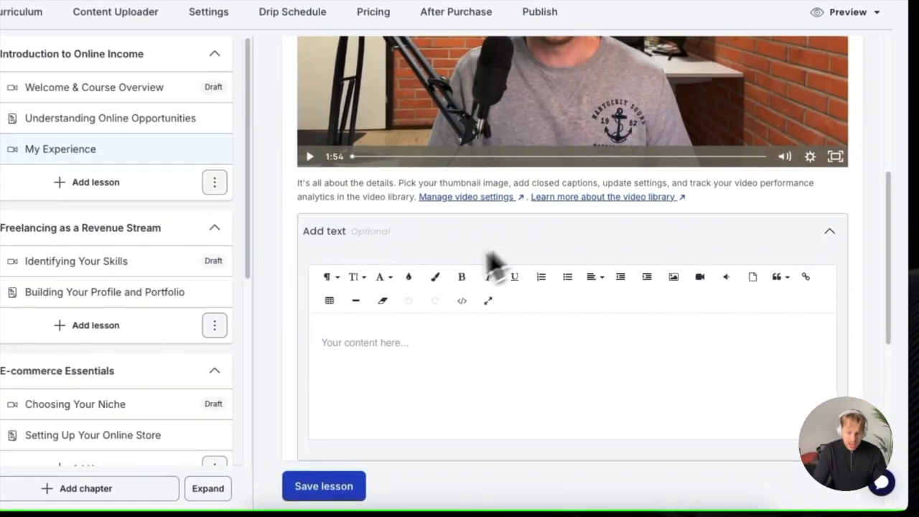
{"action": "scroll", "coordinate": [375, 351], "scroll_direction": "down", "scroll_amount": 1}
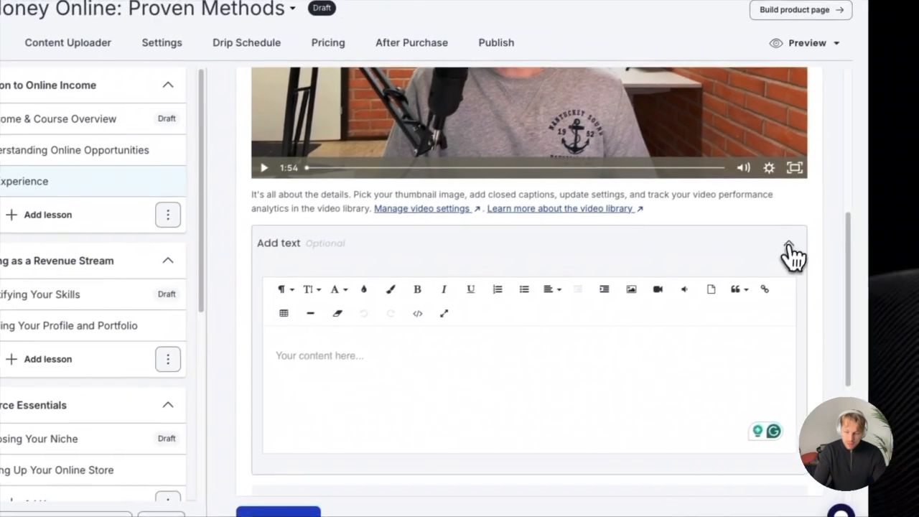
{"action": "left_click", "coordinate": [832, 230]}
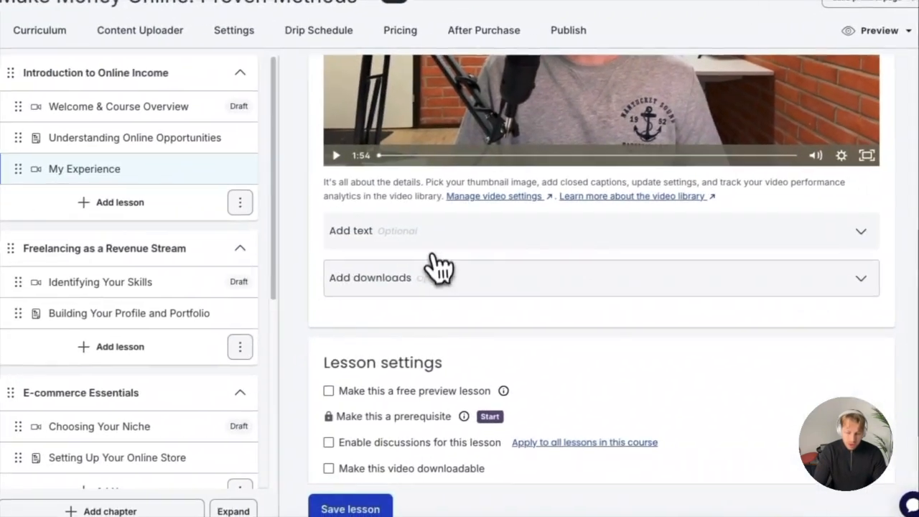
{"action": "left_click", "coordinate": [353, 289]}
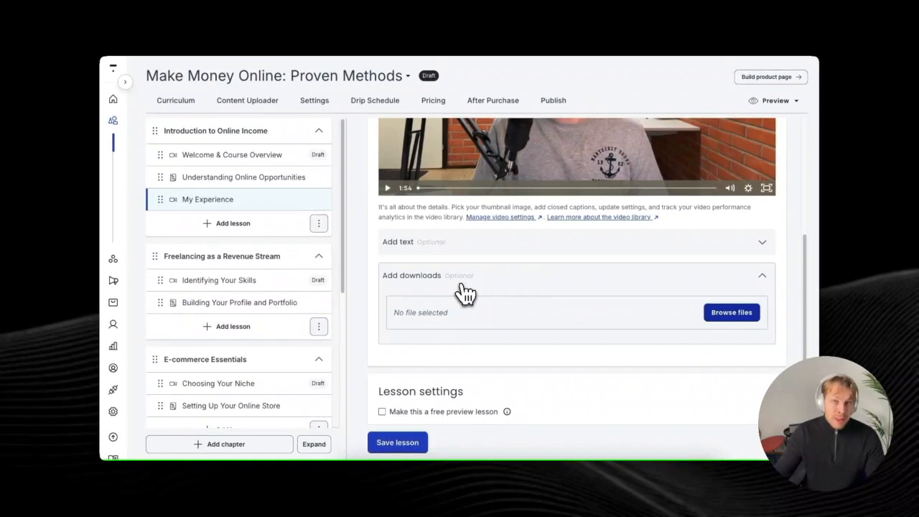
{"action": "scroll", "coordinate": [572, 281], "scroll_direction": "up", "scroll_amount": 3}
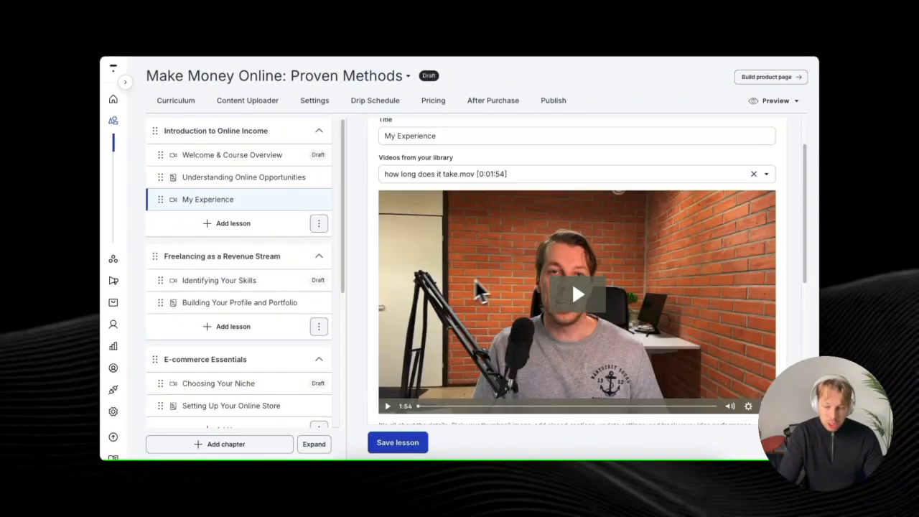
Try out the downloadable video and free preview settings on the My Experience lesson
{"action": "scroll", "coordinate": [561, 263], "scroll_direction": "down", "scroll_amount": 5}
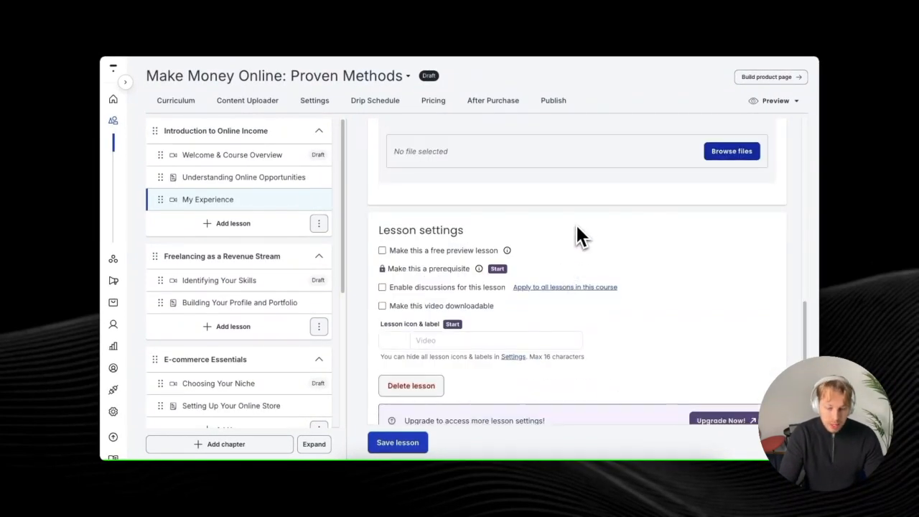
{"action": "scroll", "coordinate": [577, 224], "scroll_direction": "down", "scroll_amount": 1}
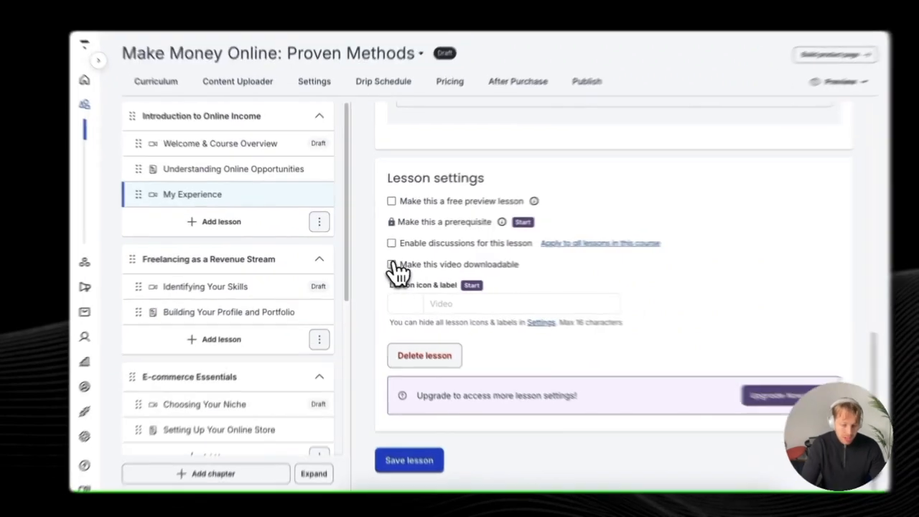
{"action": "left_click", "coordinate": [383, 261]}
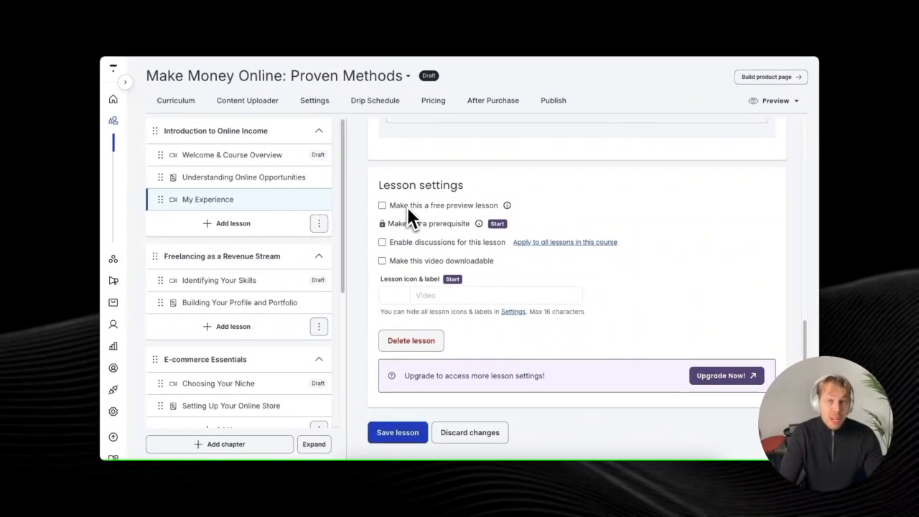
{"action": "scroll", "coordinate": [423, 224], "scroll_direction": "up", "scroll_amount": 6}
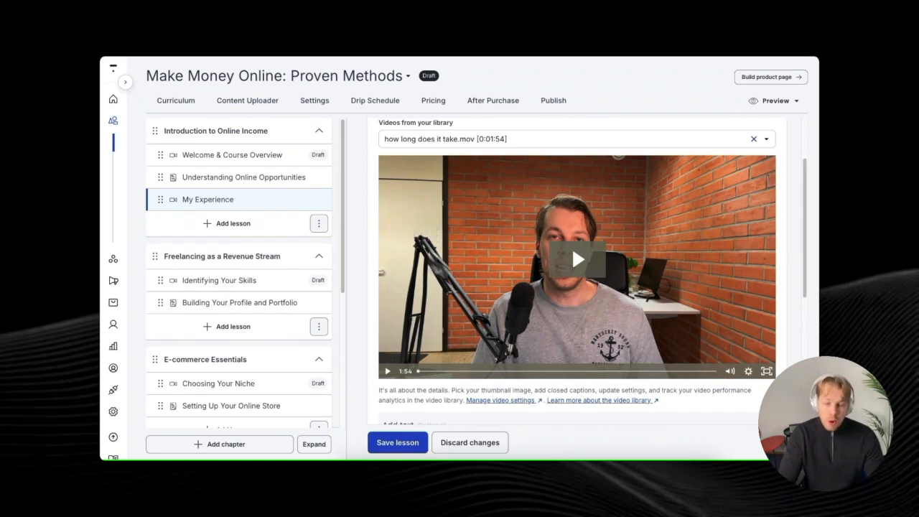
{"action": "scroll", "coordinate": [510, 276], "scroll_direction": "down", "scroll_amount": 3}
{"action": "scroll", "coordinate": [460, 318], "scroll_direction": "down", "scroll_amount": 3}
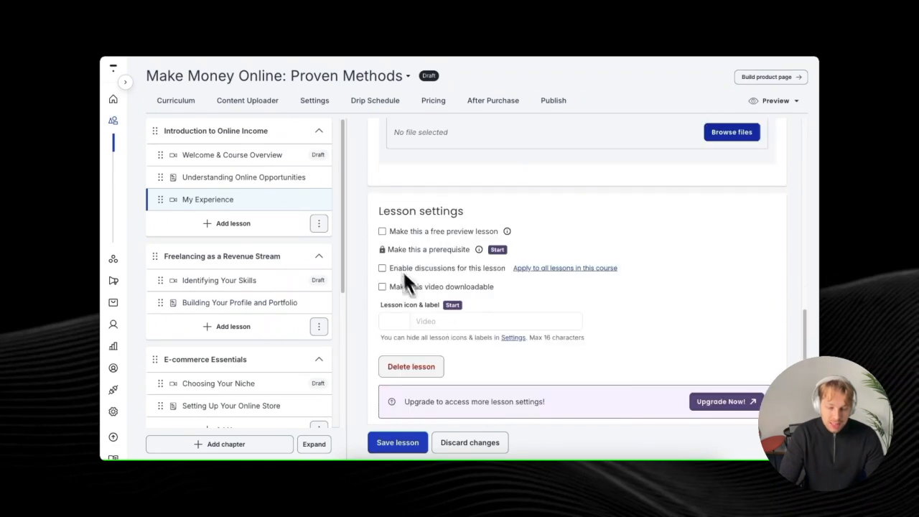
{"action": "left_click", "coordinate": [405, 229]}
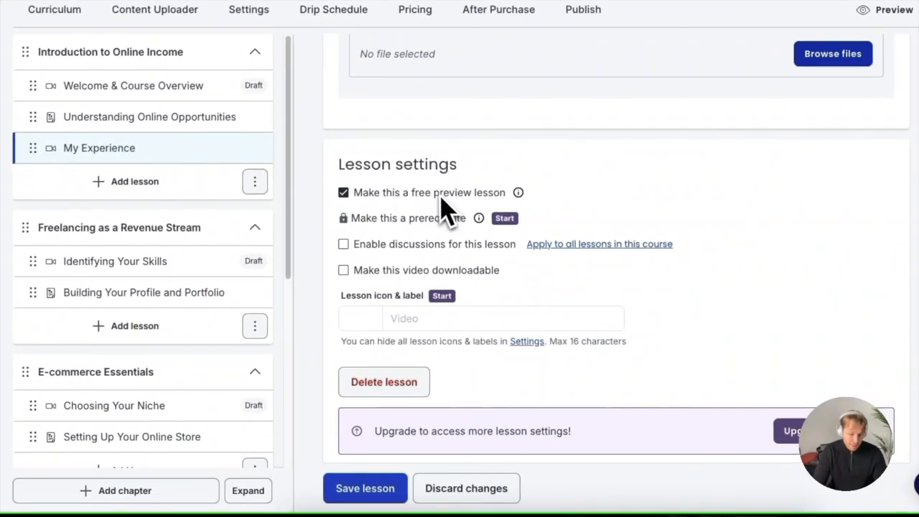
{"action": "left_click", "coordinate": [343, 194]}
Delete the My Experience lesson from the Introduction to Online Income chapter and confirm the deletion
{"action": "scroll", "coordinate": [464, 230], "scroll_direction": "down", "scroll_amount": 1}
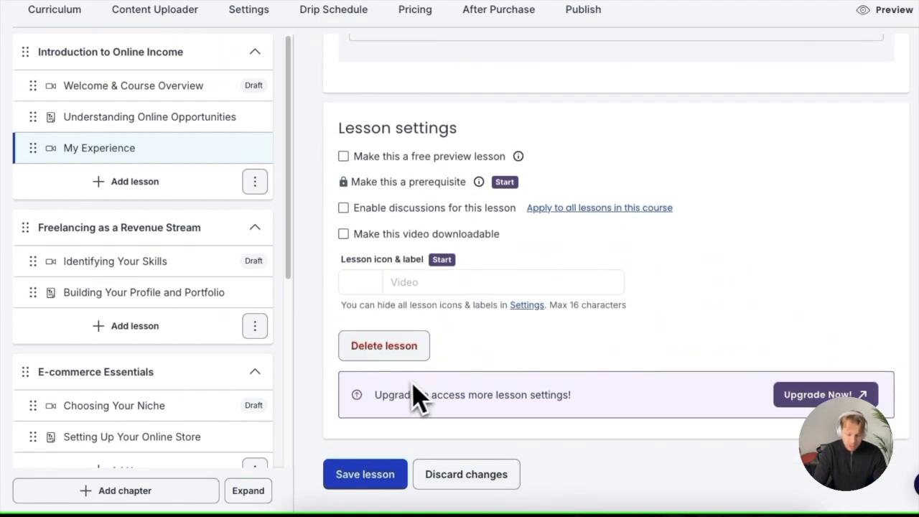
{"action": "left_click", "coordinate": [388, 347]}
{"action": "left_click", "coordinate": [623, 237]}
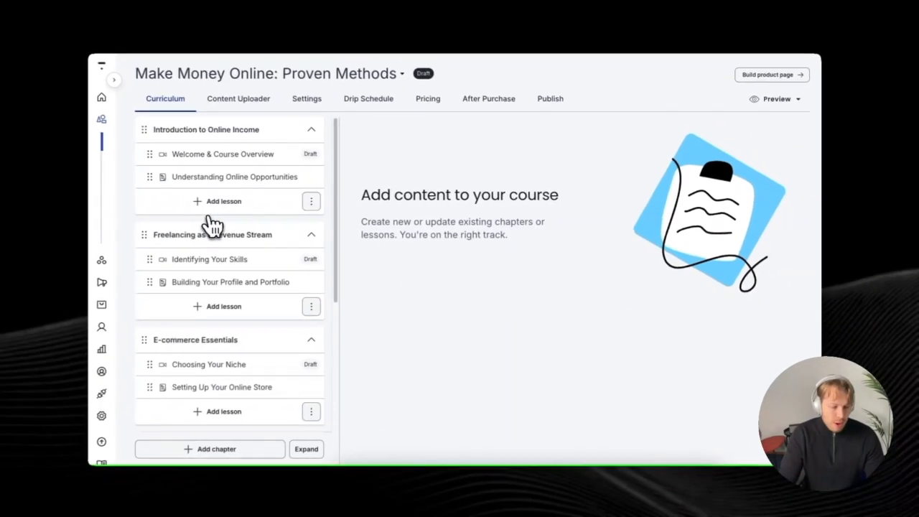
Start a new lesson in the Introduction to Online Income chapter and review the lesson types that require an upgrade
{"action": "left_click", "coordinate": [263, 209]}
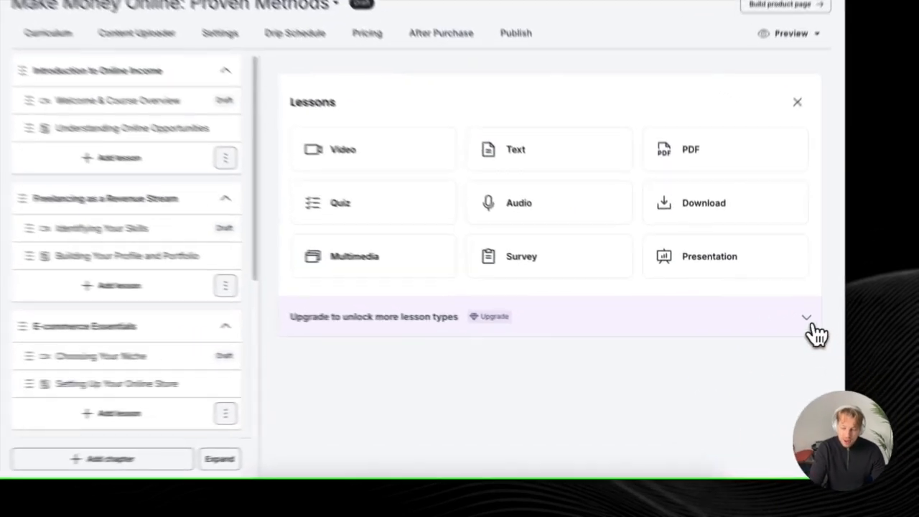
{"action": "left_click", "coordinate": [788, 329]}
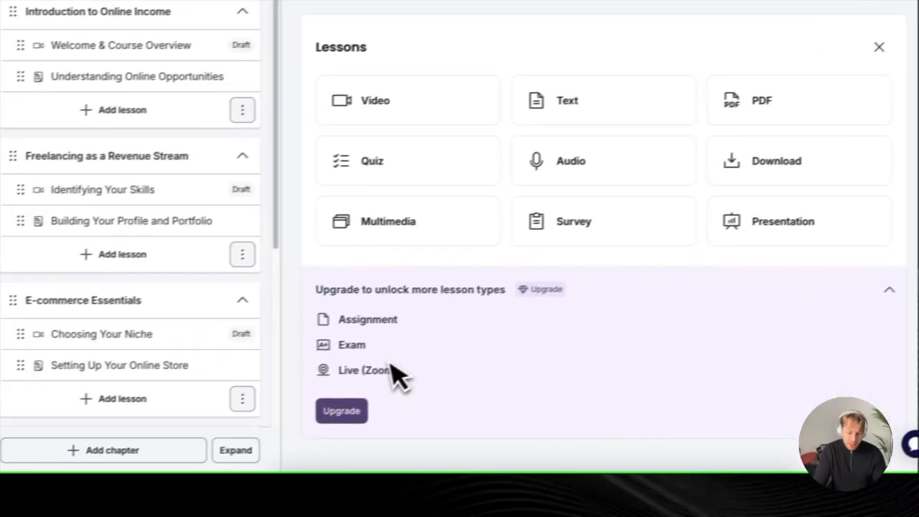
{"action": "scroll", "coordinate": [402, 323], "scroll_direction": "down", "scroll_amount": 1}
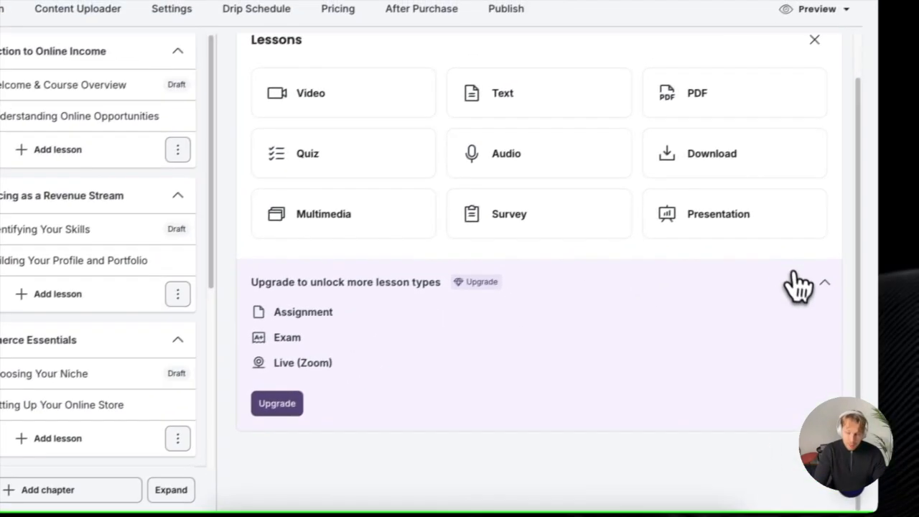
{"action": "left_click", "coordinate": [808, 286]}
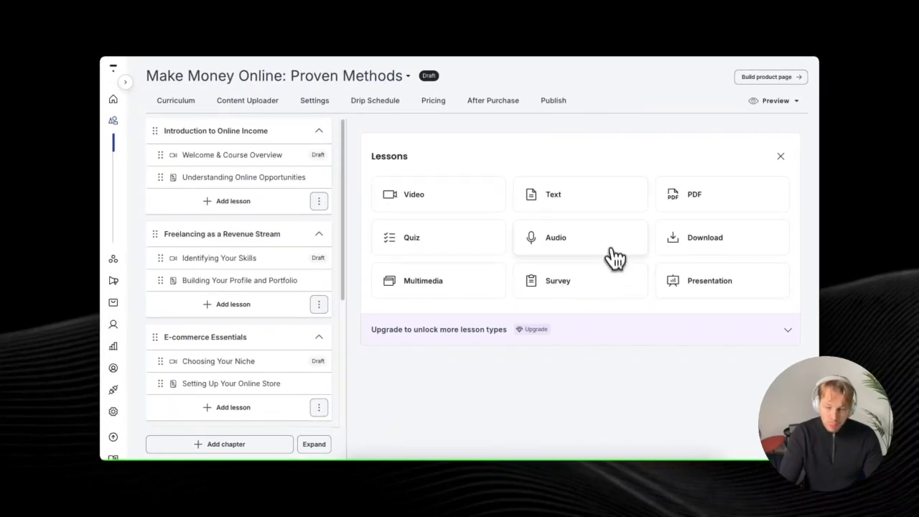
Create a quiz lesson in the Introduction to Online Income chapter and title it "Example Quiz"
{"action": "left_click", "coordinate": [436, 240]}
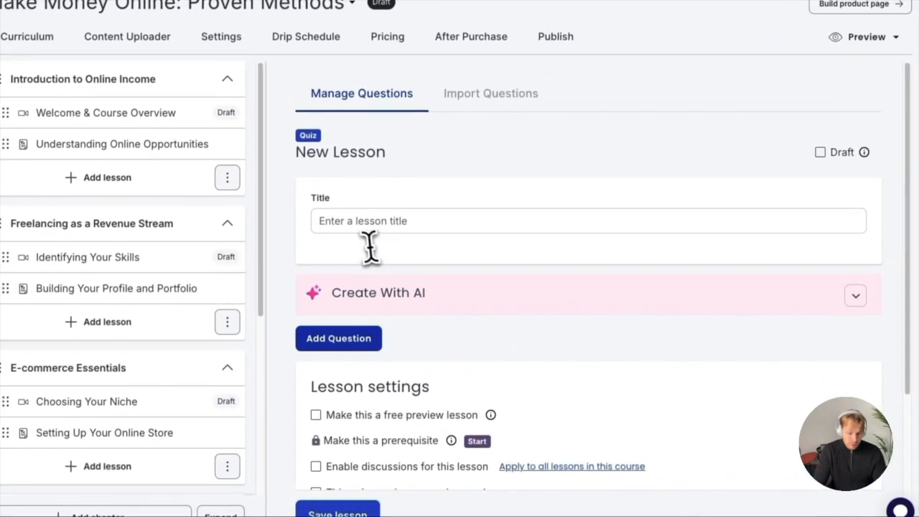
{"action": "left_click", "coordinate": [306, 208]}
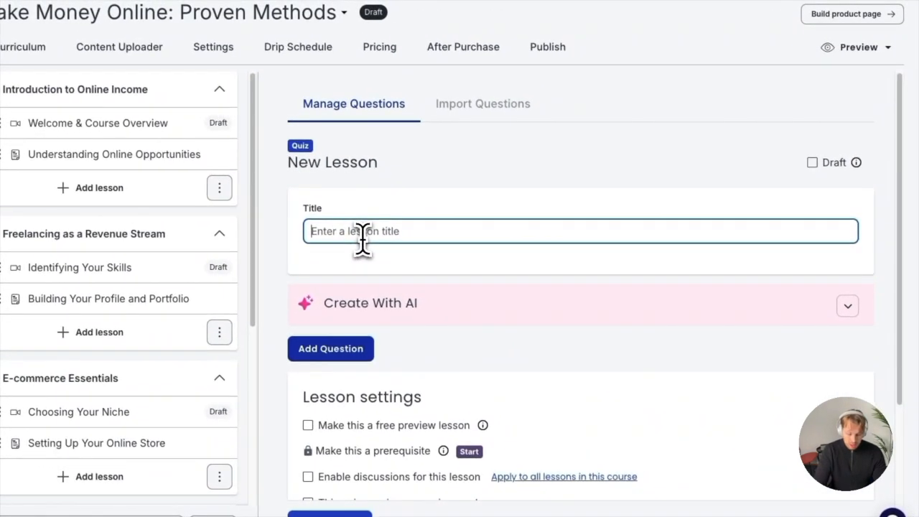
{"action": "type", "text": "Qu"}
{"action": "key", "text": "BackSpace"}
{"action": "key", "text": "BackSpace"}
{"action": "type", "text": "Example"}
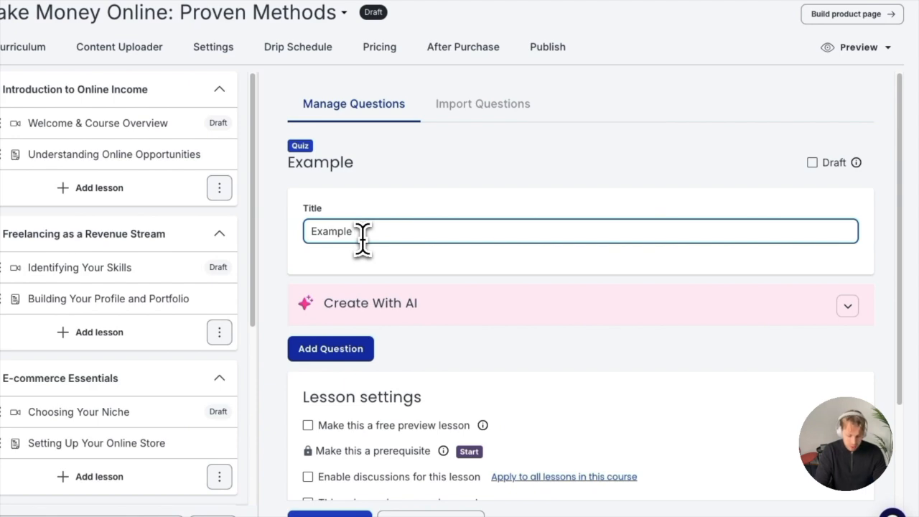
{"action": "type", "text": " Quiz"}
Generate 5 multiple-choice questions for the Example Quiz with AI
{"action": "scroll", "coordinate": [416, 222], "scroll_direction": "down", "scroll_amount": 1}
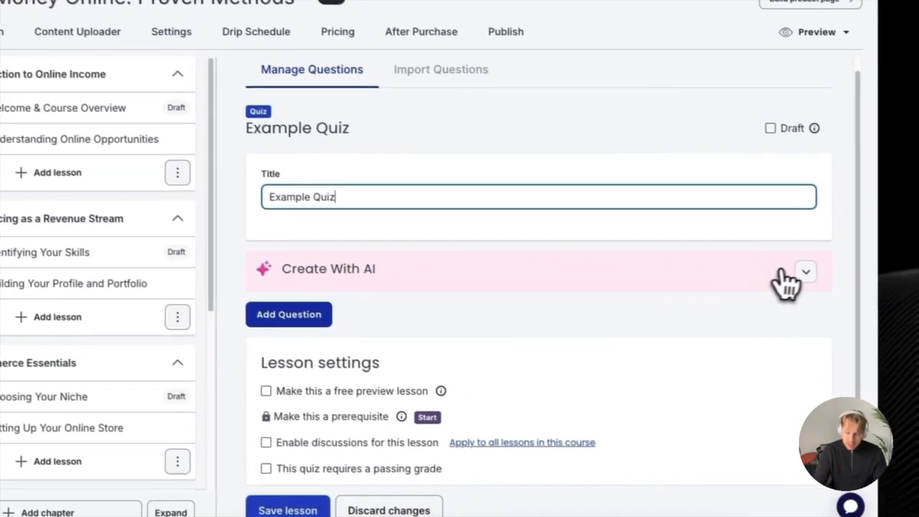
{"action": "left_click", "coordinate": [783, 273]}
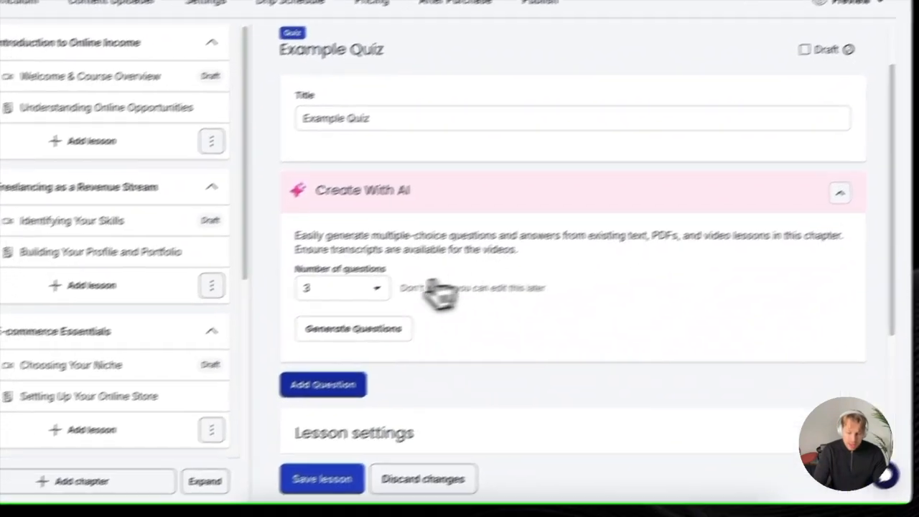
{"action": "left_click", "coordinate": [342, 368]}
{"action": "scroll", "coordinate": [409, 359], "scroll_direction": "down", "scroll_amount": 1}
{"action": "left_click", "coordinate": [404, 363]}
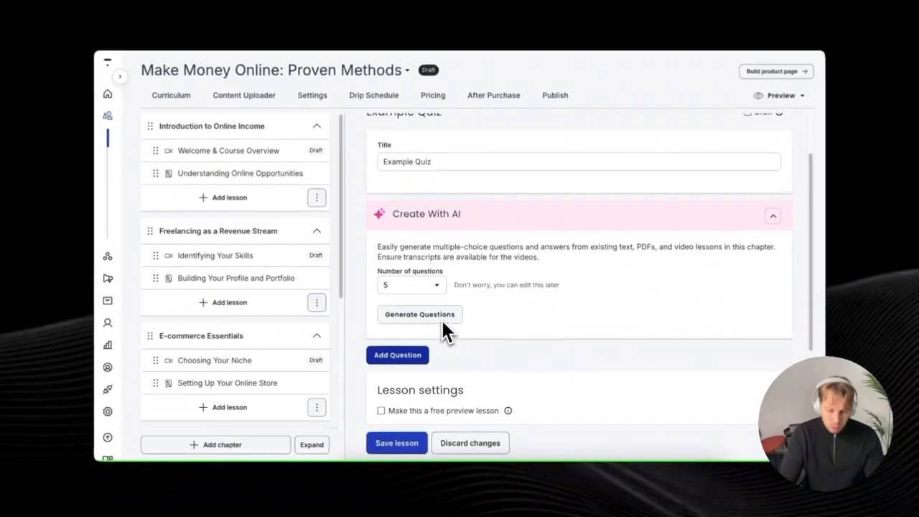
{"action": "left_click", "coordinate": [447, 296]}
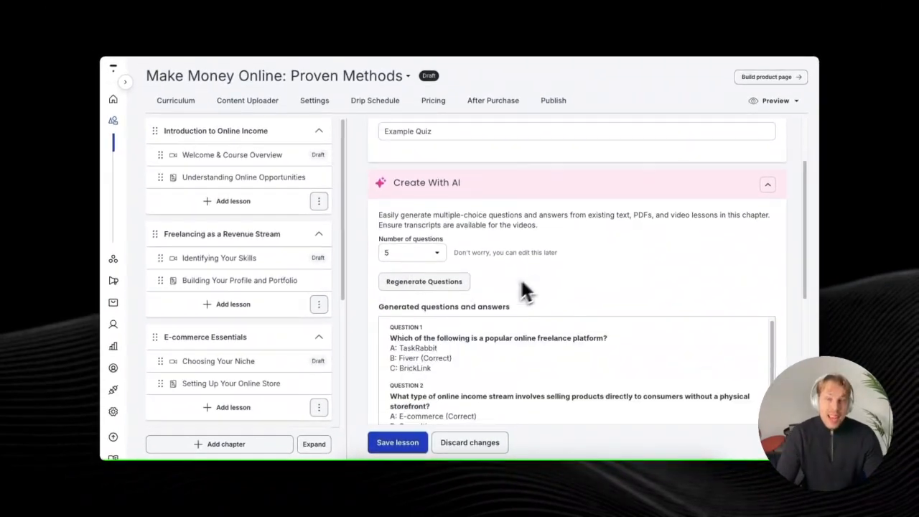
Examine the AI-generated quiz questions and the answers marked as correct
{"action": "scroll", "coordinate": [526, 266], "scroll_direction": "up", "scroll_amount": 1}
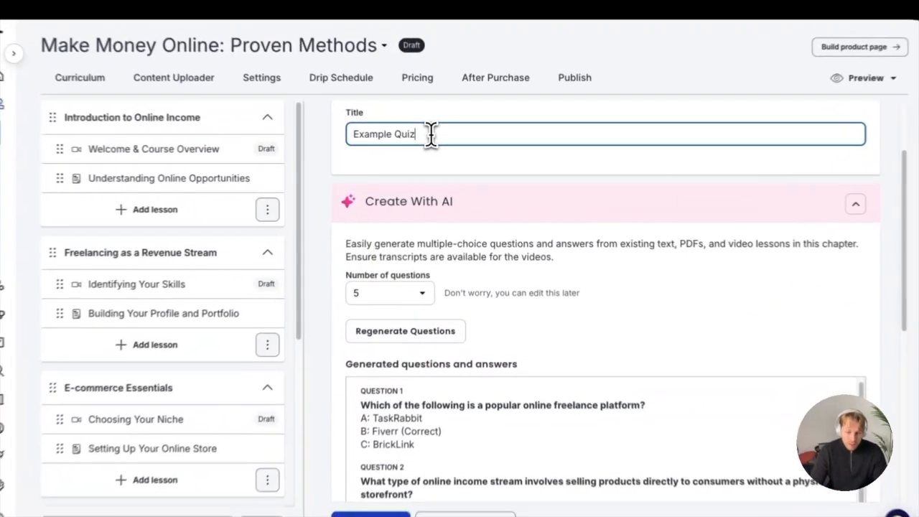
{"action": "left_click_drag", "start_coordinate": [434, 143], "coordinate": [453, 134]}
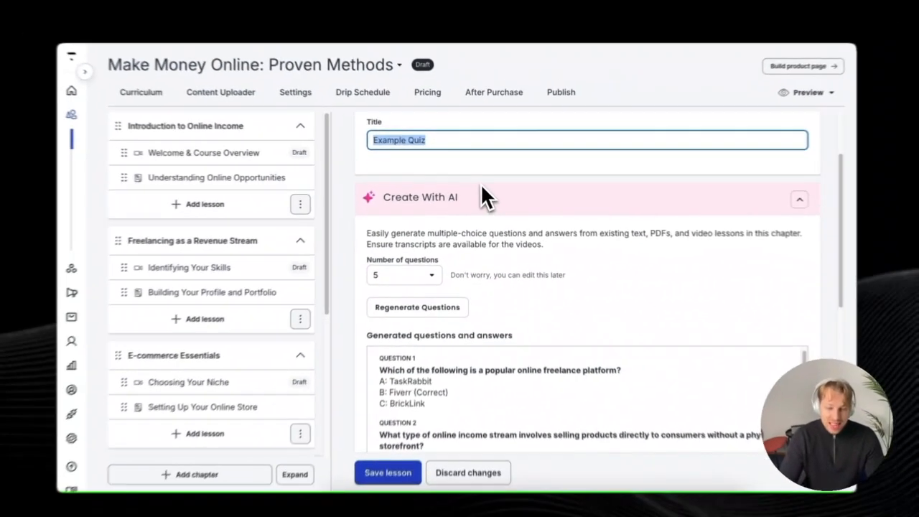
{"action": "scroll", "coordinate": [489, 215], "scroll_direction": "down", "scroll_amount": 1}
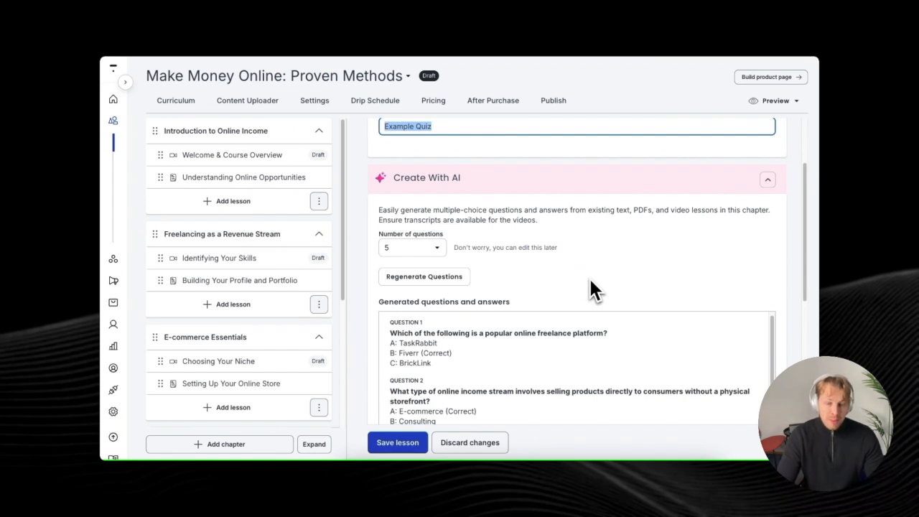
{"action": "scroll", "coordinate": [582, 274], "scroll_direction": "down", "scroll_amount": 2}
{"action": "scroll", "coordinate": [447, 314], "scroll_direction": "down", "scroll_amount": 1}
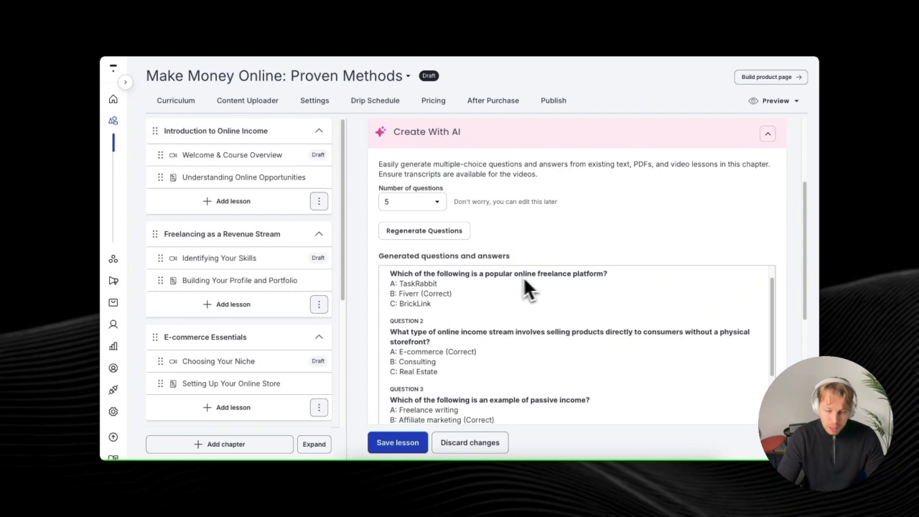
{"action": "scroll", "coordinate": [412, 292], "scroll_direction": "down", "scroll_amount": 1}
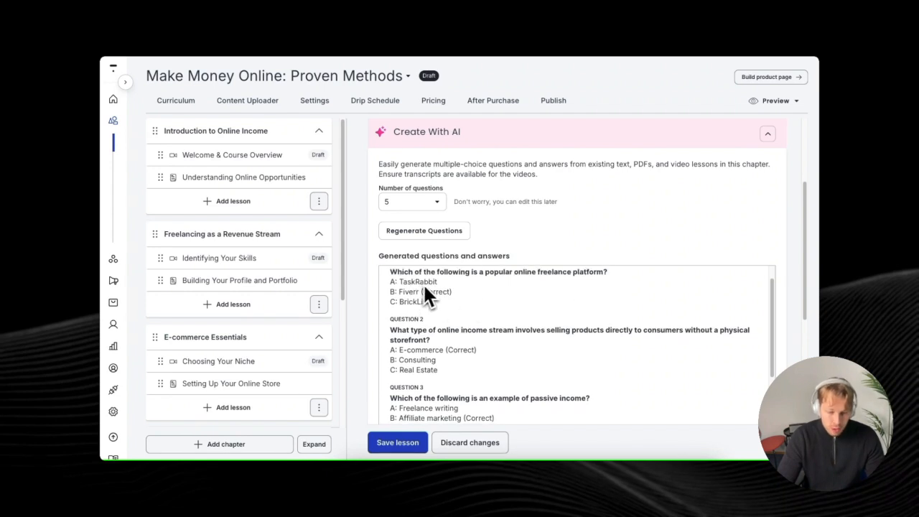
{"action": "scroll", "coordinate": [456, 309], "scroll_direction": "down", "scroll_amount": 6}
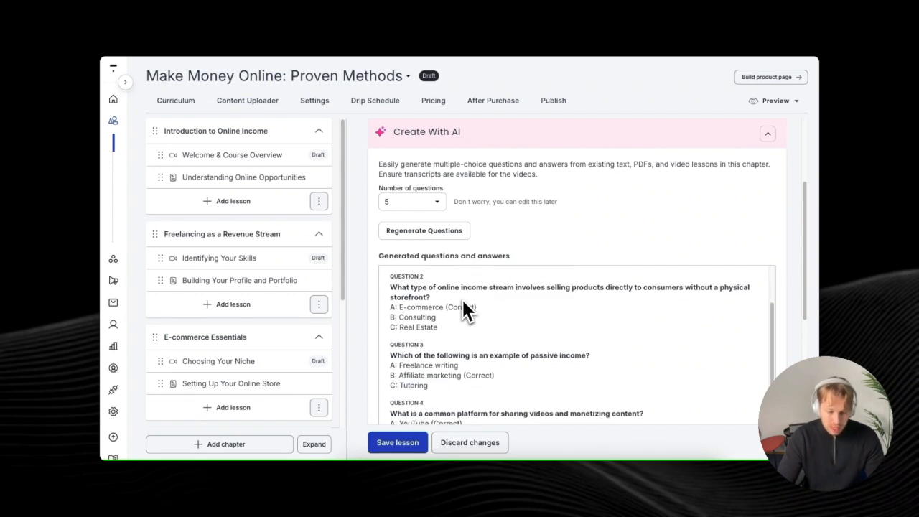
{"action": "scroll", "coordinate": [494, 309], "scroll_direction": "up", "scroll_amount": 5}
{"action": "triple_click", "coordinate": [437, 270]}
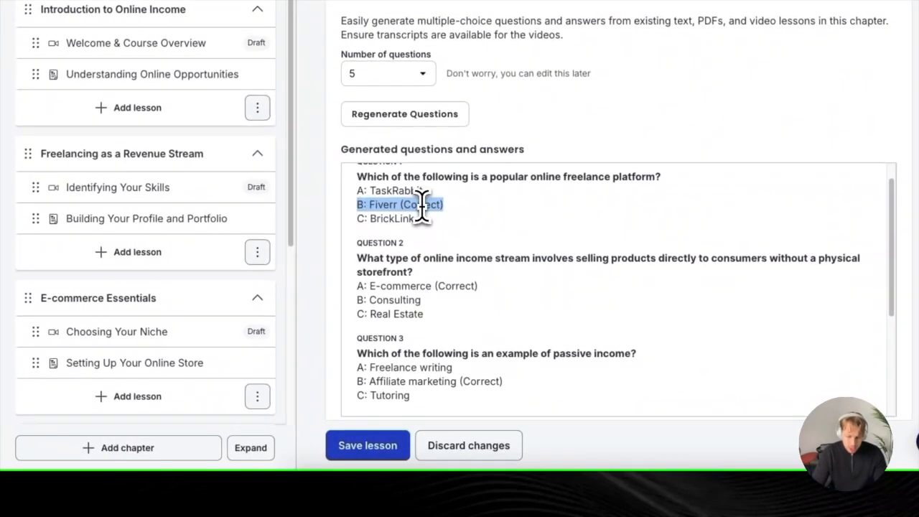
Accept the generated questions into the quiz and expand Question 1 for editing
{"action": "scroll", "coordinate": [431, 230], "scroll_direction": "down", "scroll_amount": 6}
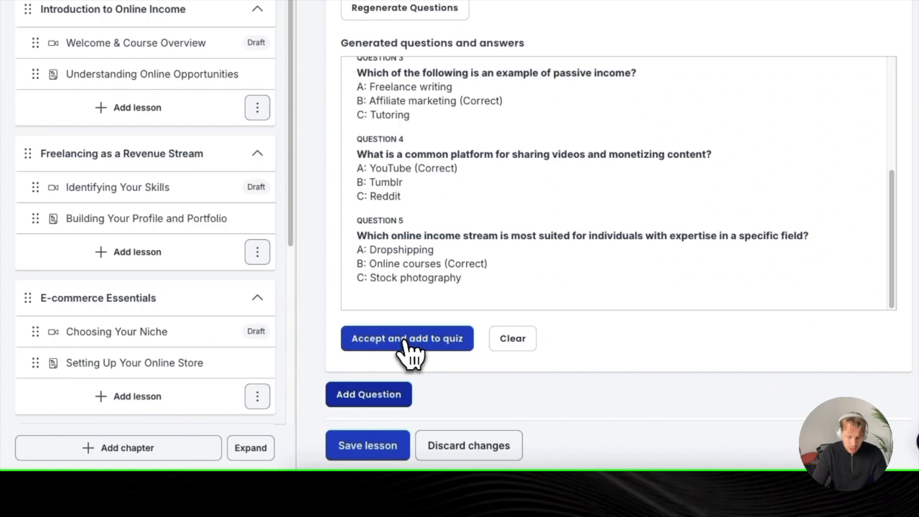
{"action": "left_click", "coordinate": [407, 340]}
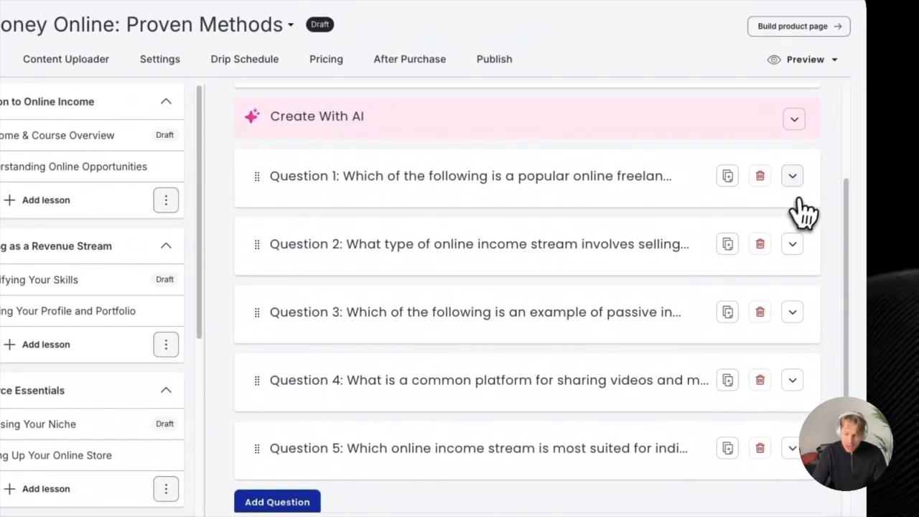
{"action": "left_click", "coordinate": [794, 178]}
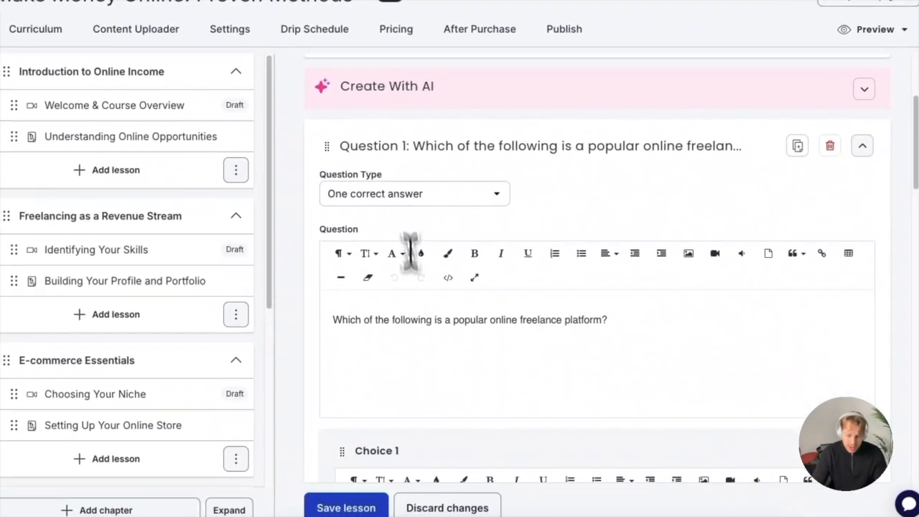
Try deleting "a popular online freelance platform?" from Question 1's text and undo the deletion
{"action": "triple_click", "coordinate": [510, 322]}
{"action": "left_click_drag", "start_coordinate": [603, 322], "coordinate": [441, 322]}
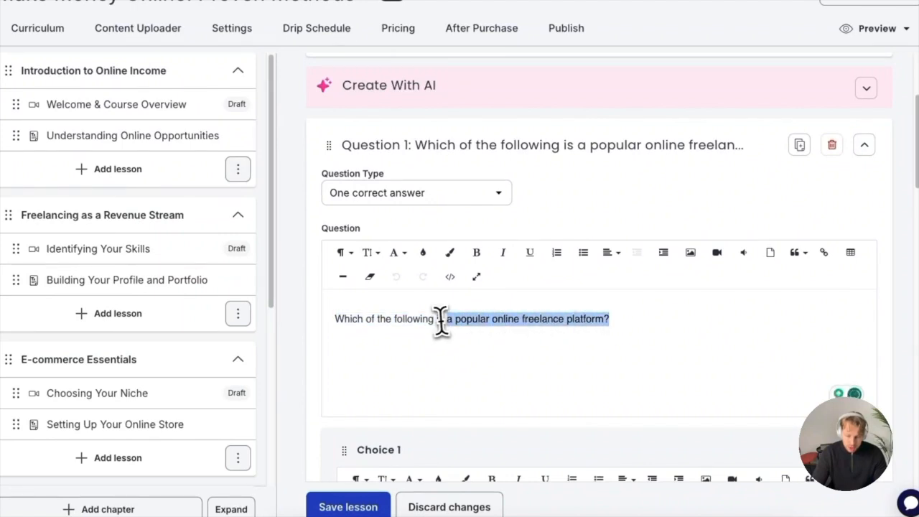
{"action": "key", "text": "BackSpace"}
{"action": "key", "text": "super+z"}
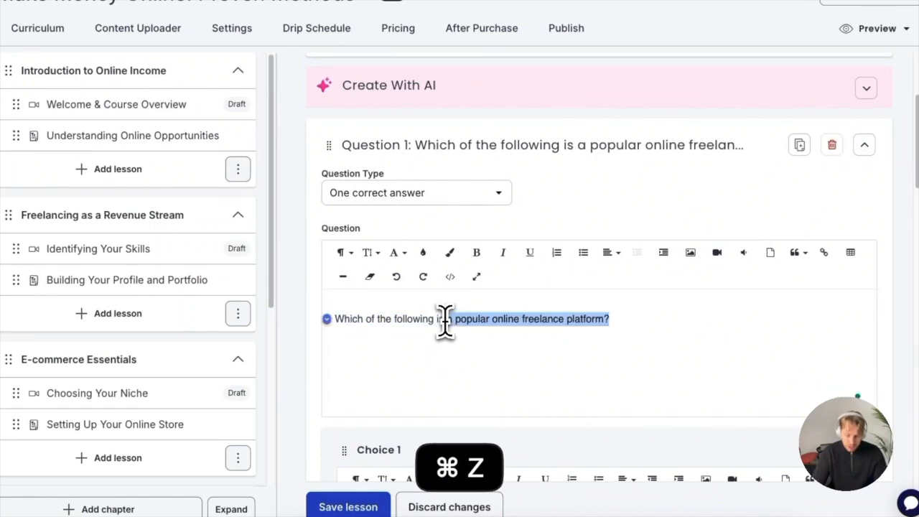
{"action": "left_click", "coordinate": [501, 323]}
Replace the text of Choice 1 in Question 1 with "YouTube"
{"action": "scroll", "coordinate": [517, 323], "scroll_direction": "down", "scroll_amount": 1}
{"action": "scroll", "coordinate": [637, 291], "scroll_direction": "down", "scroll_amount": 2}
{"action": "scroll", "coordinate": [637, 291], "scroll_direction": "down", "scroll_amount": 5}
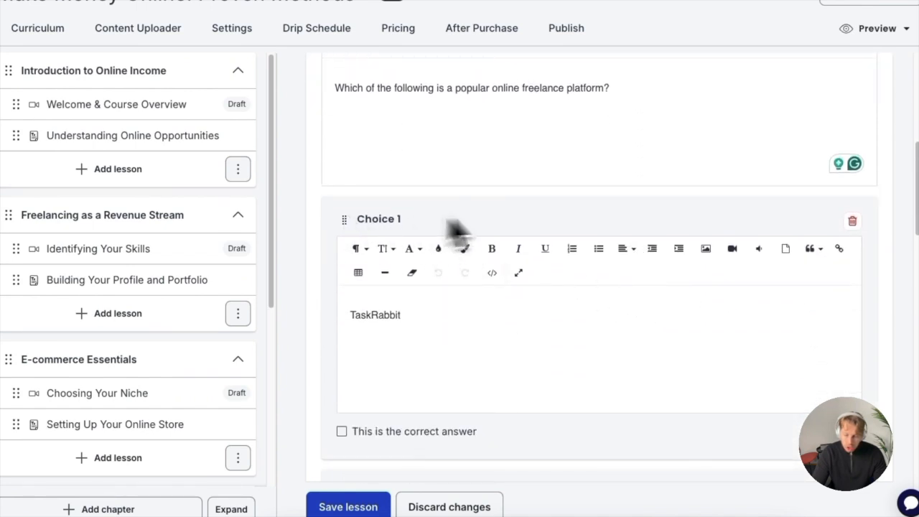
{"action": "scroll", "coordinate": [502, 227], "scroll_direction": "down", "scroll_amount": 1}
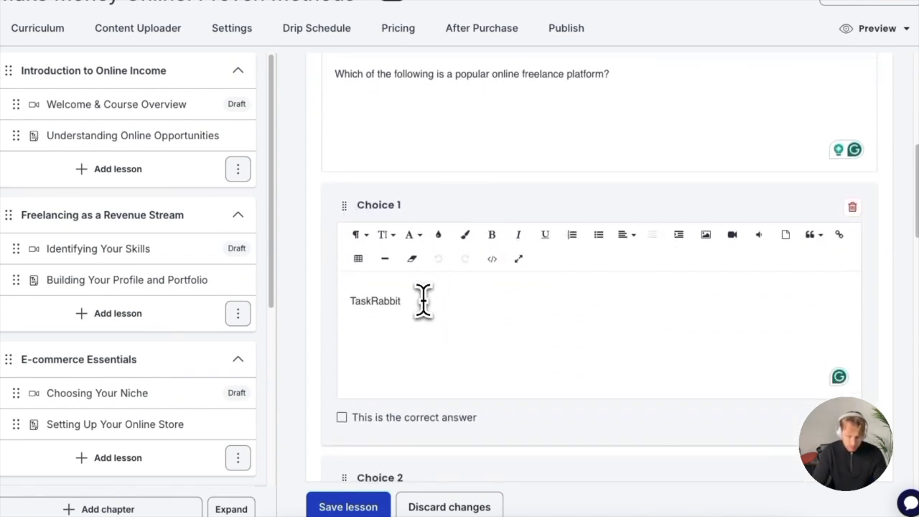
{"action": "key", "text": "super+BackSpace"}
{"action": "type", "text": "Yo"}
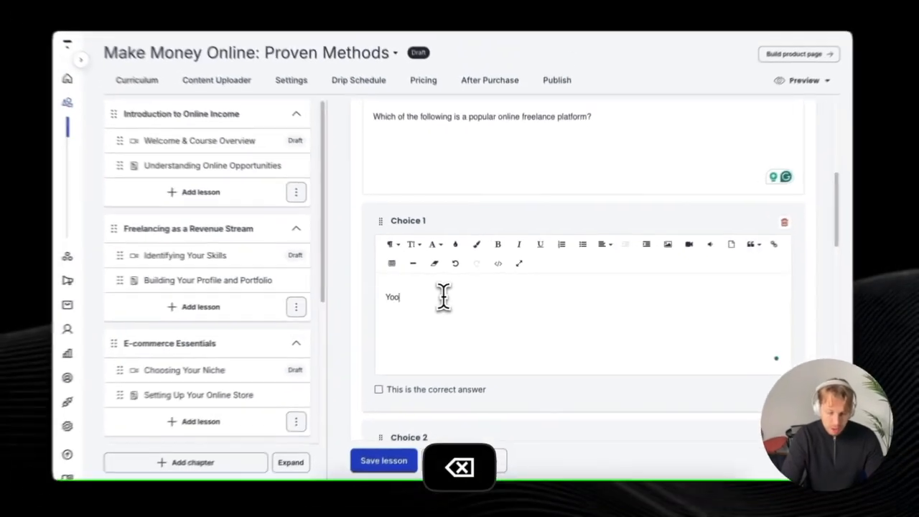
{"action": "type", "text": "o"}
{"action": "key", "text": "BackSpace"}
{"action": "type", "text": "uTube"}
{"action": "scroll", "coordinate": [575, 207], "scroll_direction": "down", "scroll_amount": 1}
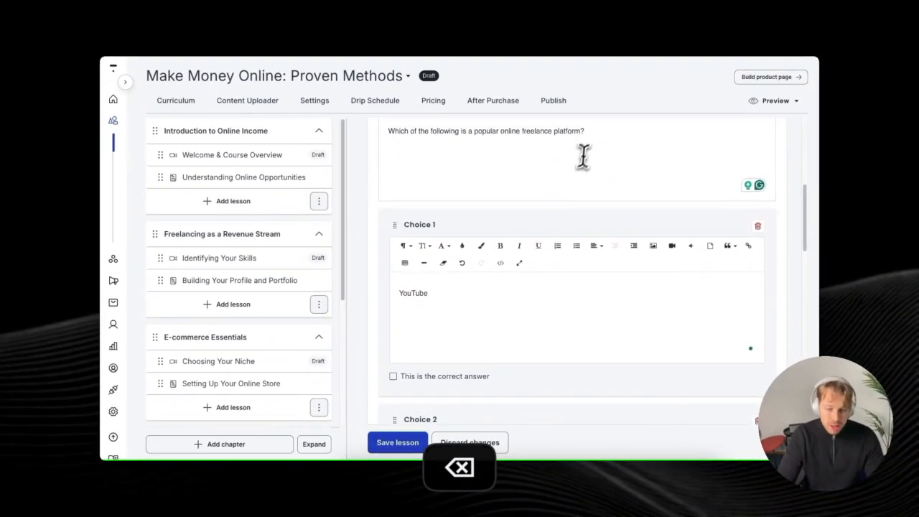
Add a third answer choice to Question 1 with the text "LinkedIn"
{"action": "scroll", "coordinate": [576, 206], "scroll_direction": "down", "scroll_amount": 2}
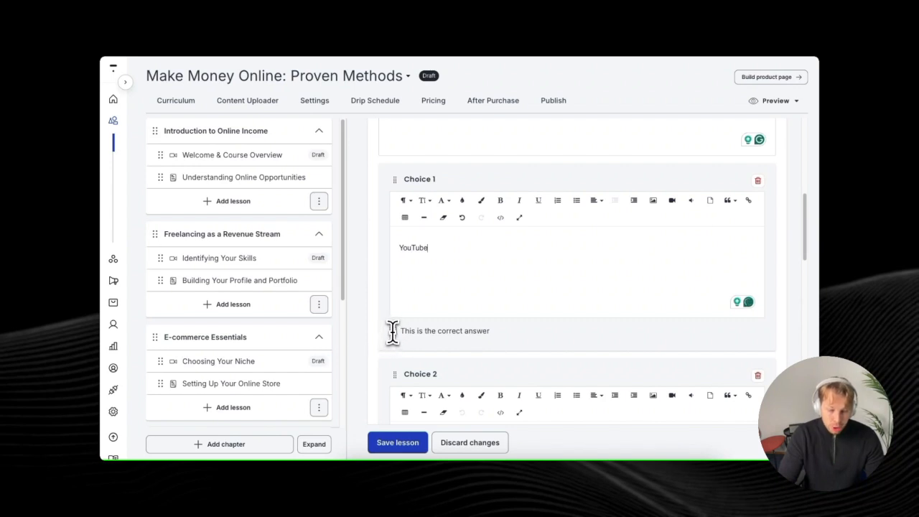
{"action": "scroll", "coordinate": [460, 305], "scroll_direction": "down", "scroll_amount": 1}
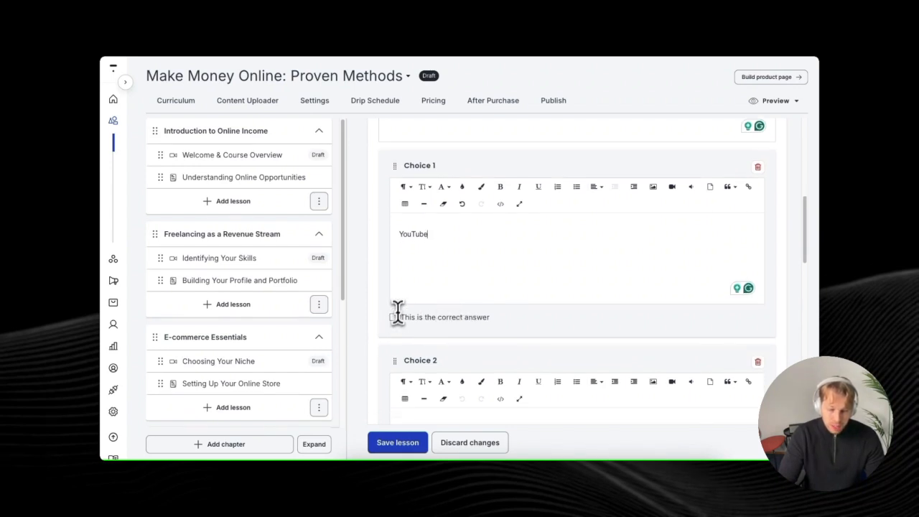
{"action": "scroll", "coordinate": [429, 298], "scroll_direction": "down", "scroll_amount": 1}
{"action": "scroll", "coordinate": [429, 298], "scroll_direction": "down", "scroll_amount": 4}
{"action": "scroll", "coordinate": [436, 296], "scroll_direction": "up", "scroll_amount": 4}
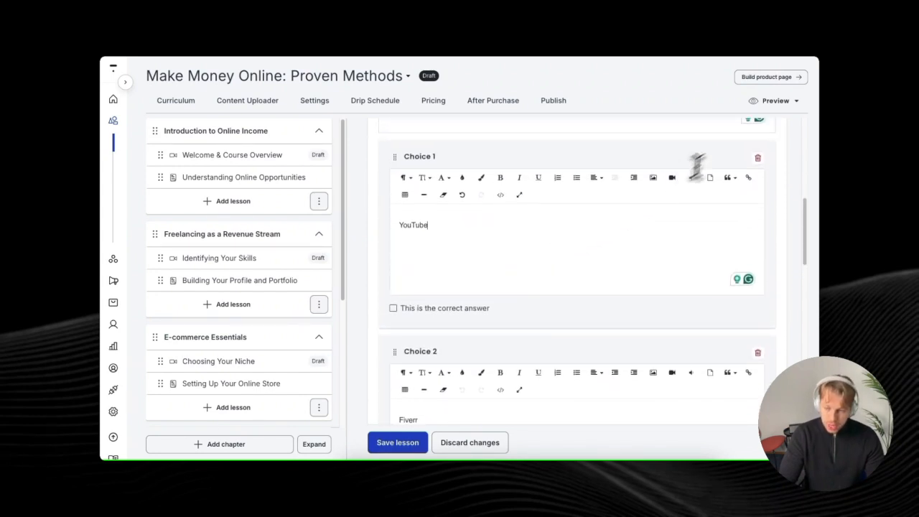
{"action": "scroll", "coordinate": [476, 278], "scroll_direction": "down", "scroll_amount": 5}
{"action": "left_click", "coordinate": [404, 320]}
{"action": "scroll", "coordinate": [398, 347], "scroll_direction": "down", "scroll_amount": 2}
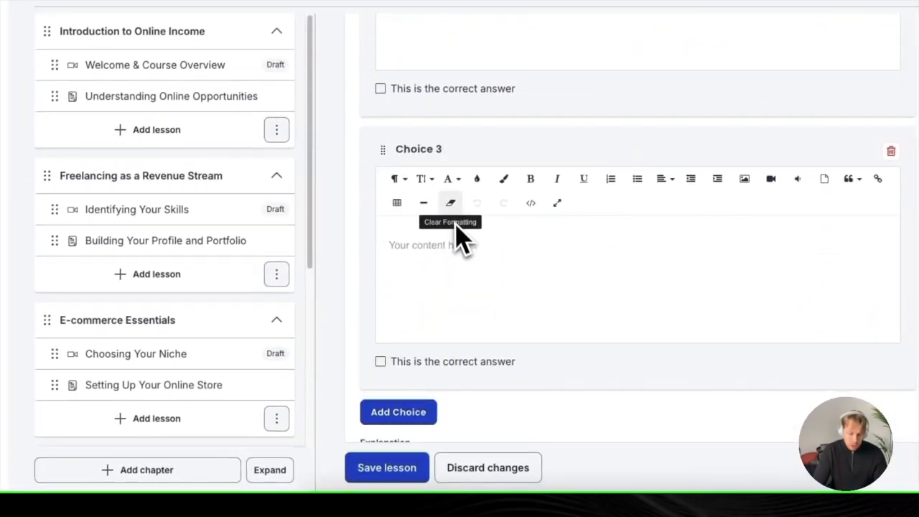
{"action": "scroll", "coordinate": [453, 248], "scroll_direction": "down", "scroll_amount": 1}
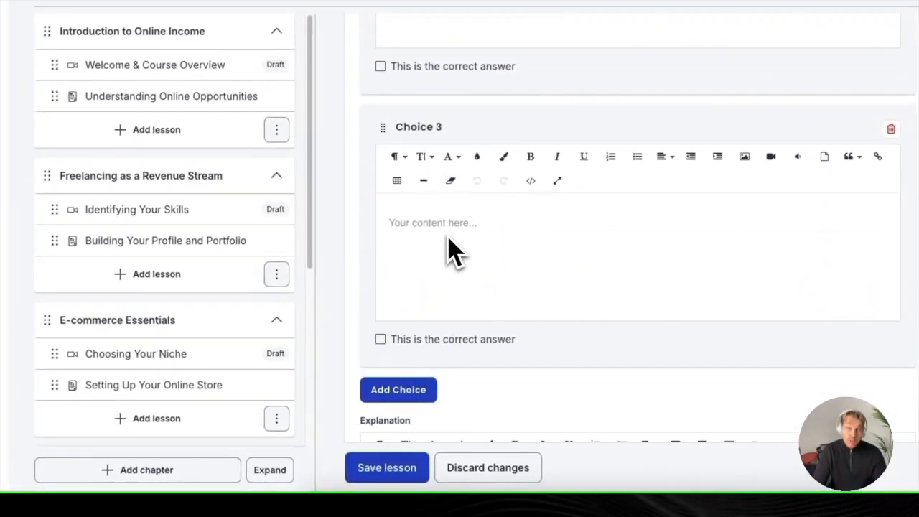
{"action": "left_click", "coordinate": [452, 223]}
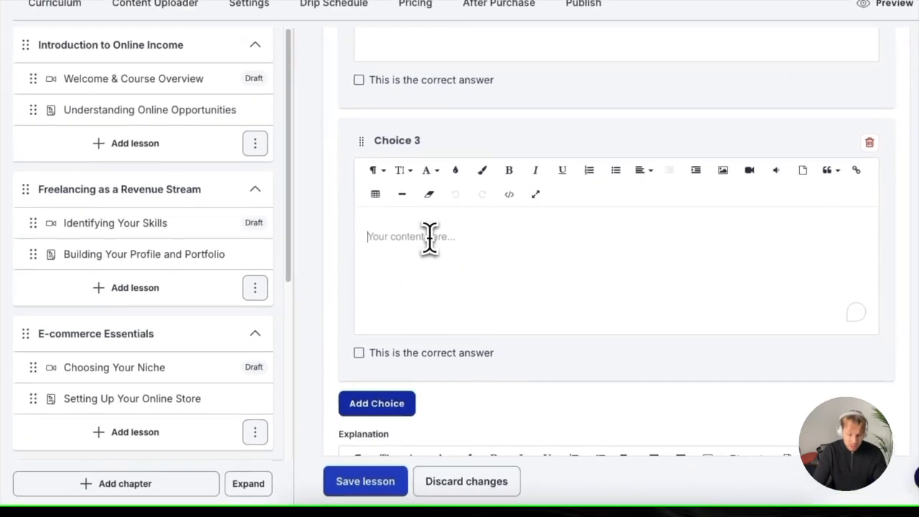
{"action": "type", "text": "LinkedIn"}
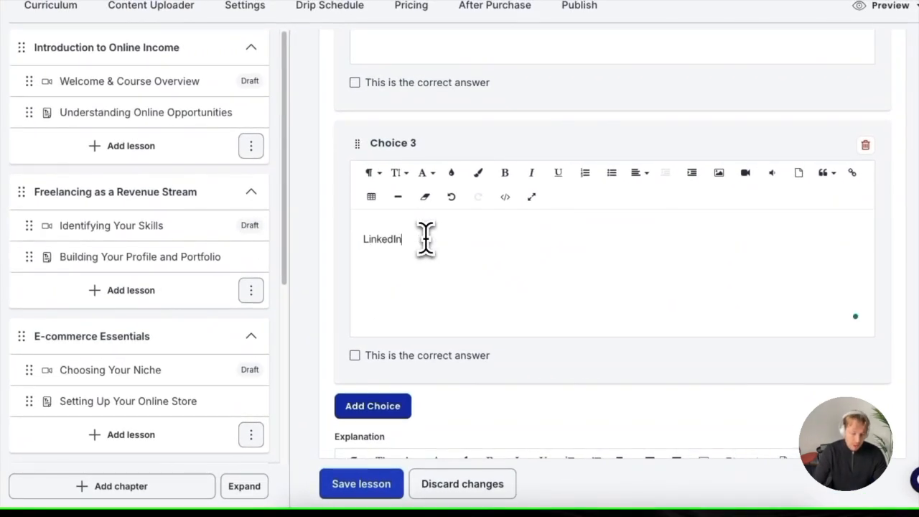
Save the quiz lesson and look over its list of questions
{"action": "scroll", "coordinate": [431, 251], "scroll_direction": "down", "scroll_amount": 5}
{"action": "left_click", "coordinate": [425, 237]}
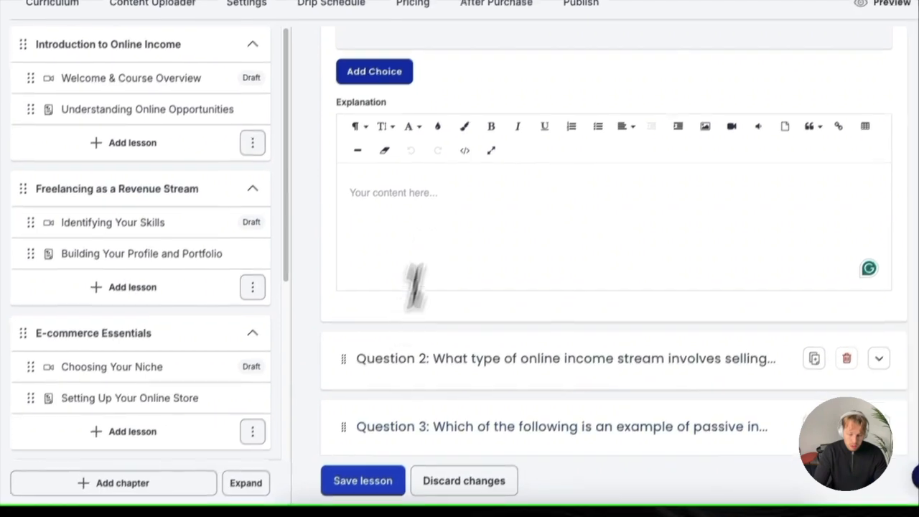
{"action": "left_click", "coordinate": [384, 453]}
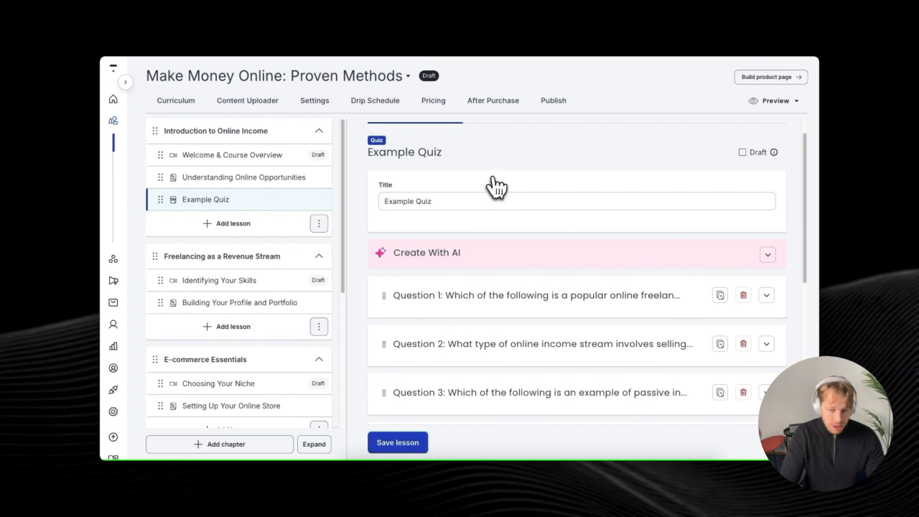
{"action": "scroll", "coordinate": [506, 182], "scroll_direction": "down", "scroll_amount": 2}
{"action": "left_click", "coordinate": [767, 349]}
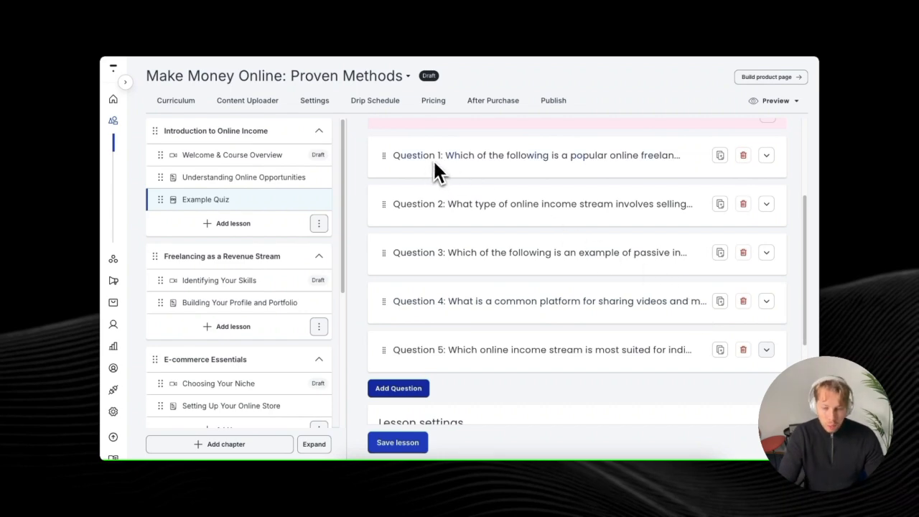
Add a survey lesson titled "Example Survey" to the Introduction to Online Income chapter
{"action": "left_click", "coordinate": [224, 227]}
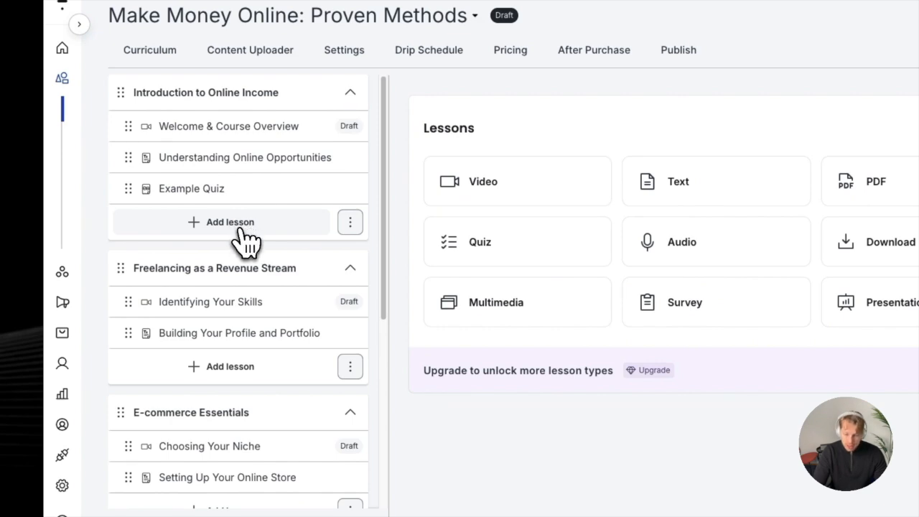
{"action": "left_click", "coordinate": [636, 305]}
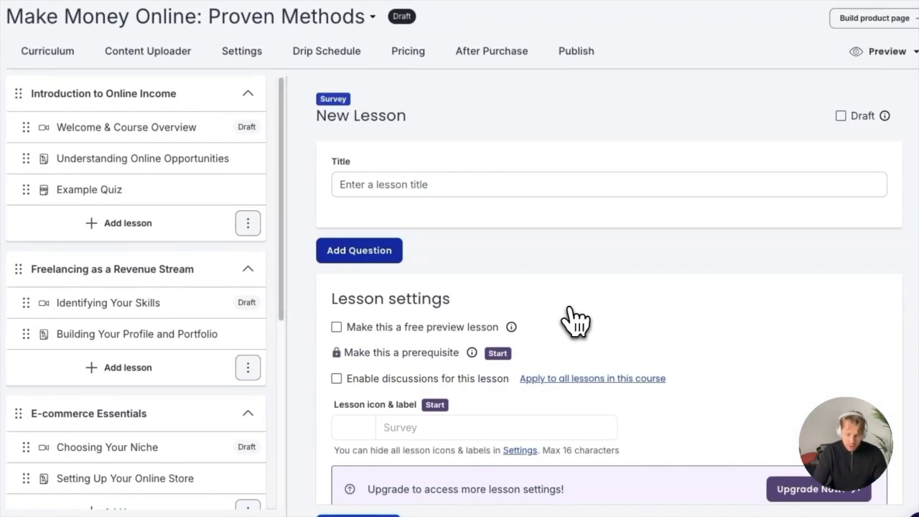
{"action": "left_click", "coordinate": [439, 188]}
{"action": "type", "text": "Example Su"}
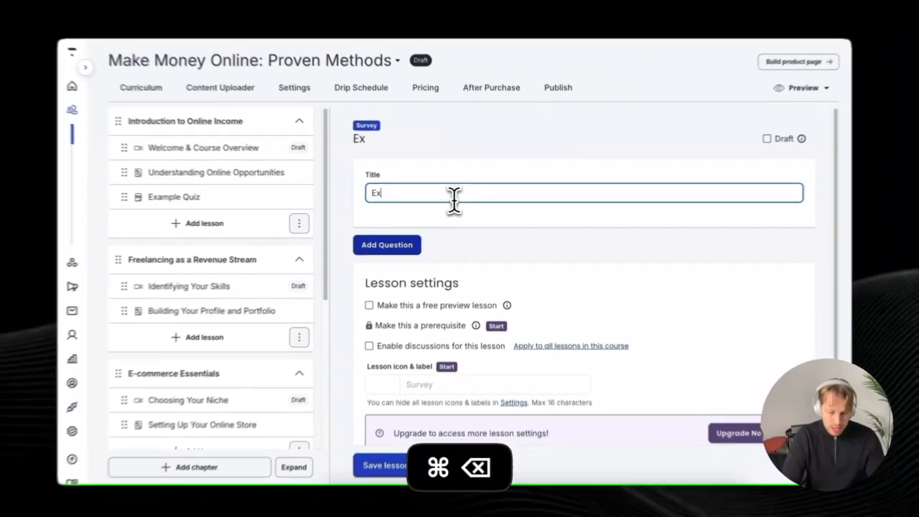
{"action": "type", "text": "rvey"}
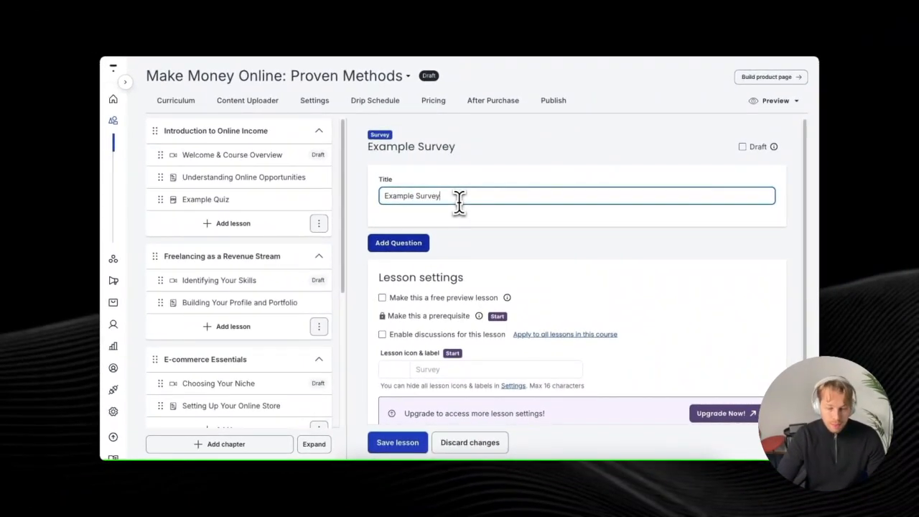
Add a question to the survey with the text "What could be done better here?"
{"action": "left_click", "coordinate": [413, 242]}
{"action": "left_click", "coordinate": [466, 269]}
{"action": "type", "text": "Wha"}
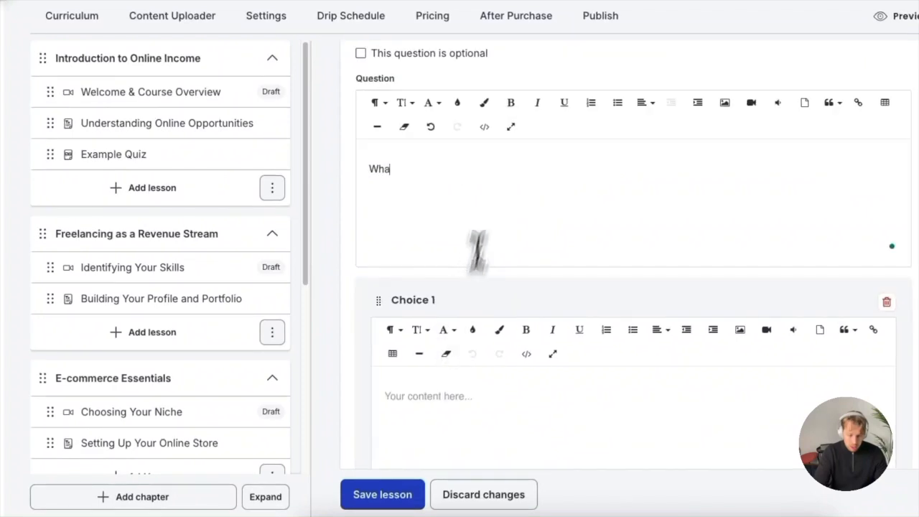
{"action": "type", "text": "t could be done"}
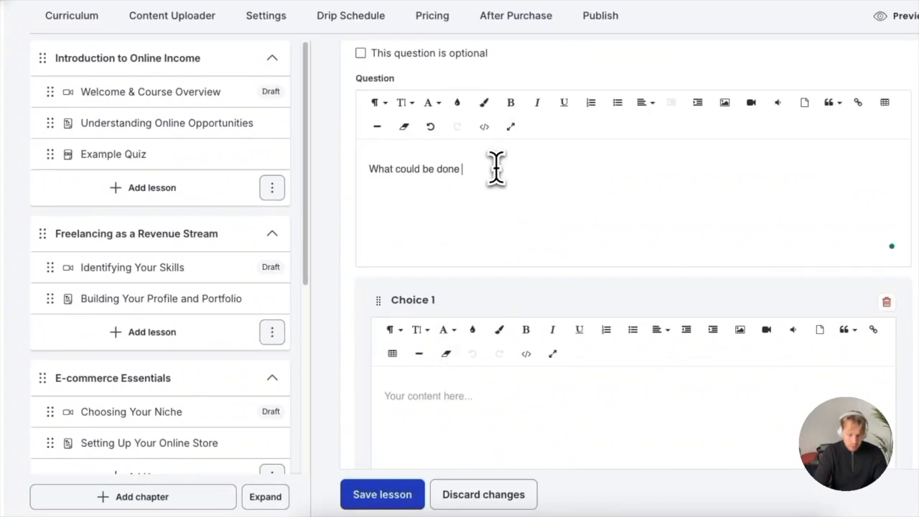
{"action": "type", "text": " better here?"}
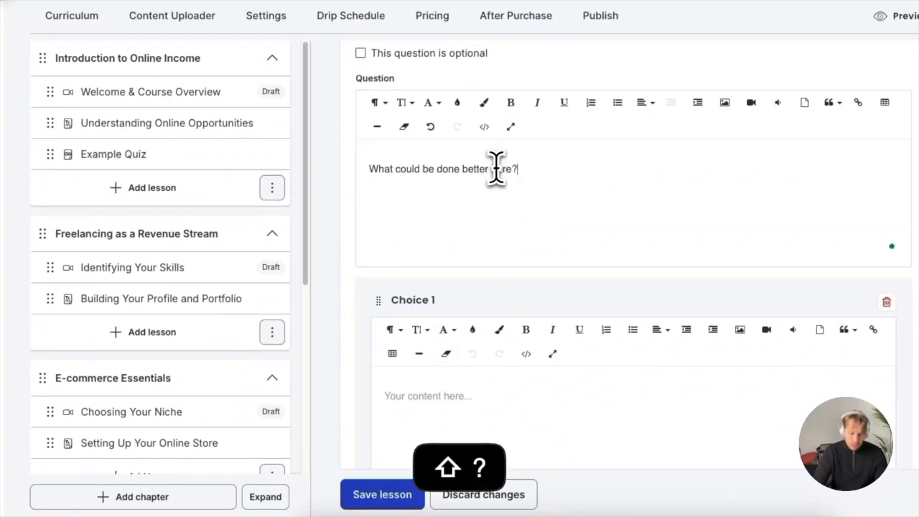
Fill the survey question's Choice 1 with "More videos" and Choice 2 with "More downloadable"
{"action": "scroll", "coordinate": [497, 215], "scroll_direction": "down", "scroll_amount": 2}
{"action": "left_click", "coordinate": [440, 398]}
{"action": "type", "text": "More vi"}
{"action": "key", "text": "BackSpace"}
{"action": "scroll", "coordinate": [436, 291], "scroll_direction": "down", "scroll_amount": 2}
{"action": "key", "text": "BackSpace"}
{"action": "key", "text": "BackSpace"}
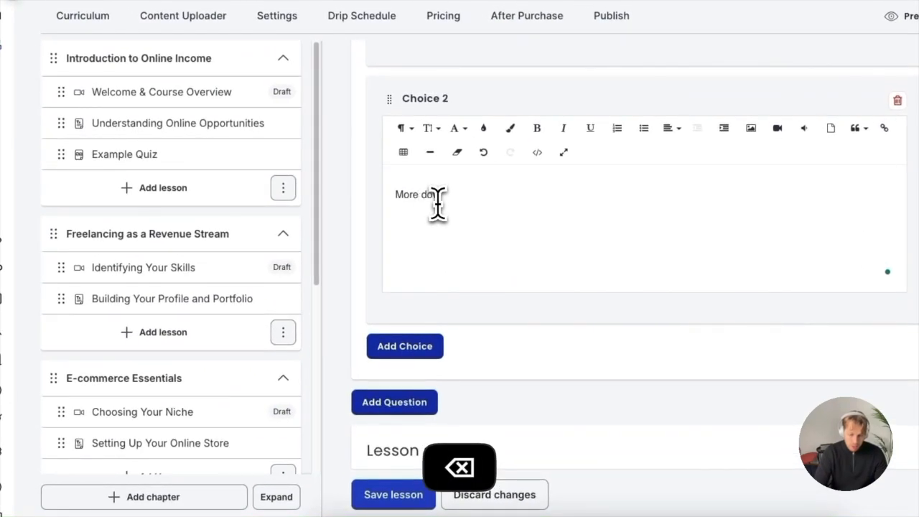
{"action": "type", "text": "downloa"}
Add a third choice to the survey question with the text "More quizzes"
{"action": "left_click", "coordinate": [417, 349]}
{"action": "left_click", "coordinate": [446, 223]}
{"action": "type", "text": "More quize"}
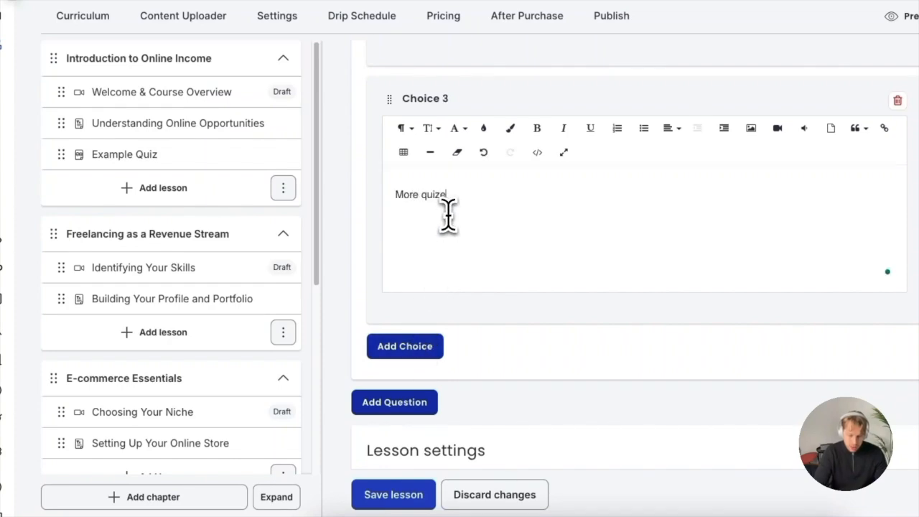
{"action": "type", "text": "zz"}
{"action": "key", "text": "BackSpace"}
{"action": "type", "text": "es"}
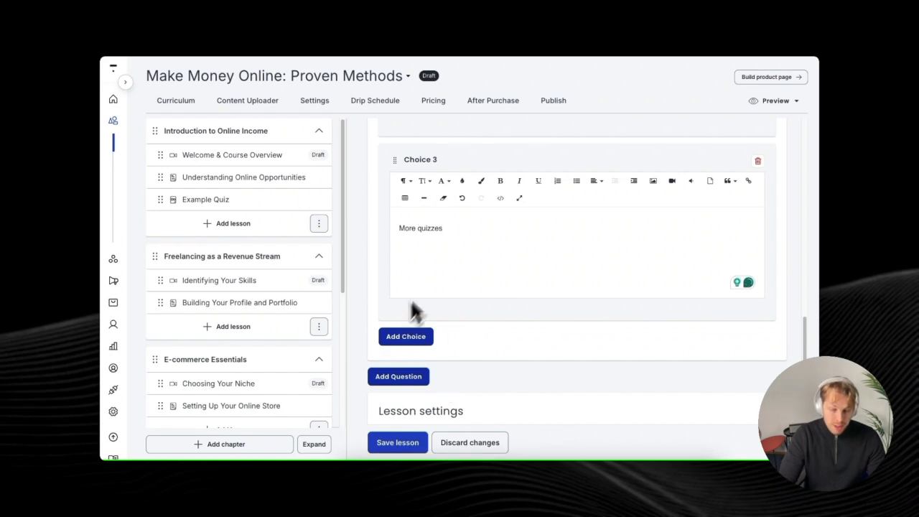
Try adding a second question to the survey and deleting its Choice 1
{"action": "scroll", "coordinate": [446, 263], "scroll_direction": "up", "scroll_amount": 4}
{"action": "scroll", "coordinate": [454, 266], "scroll_direction": "down", "scroll_amount": 5}
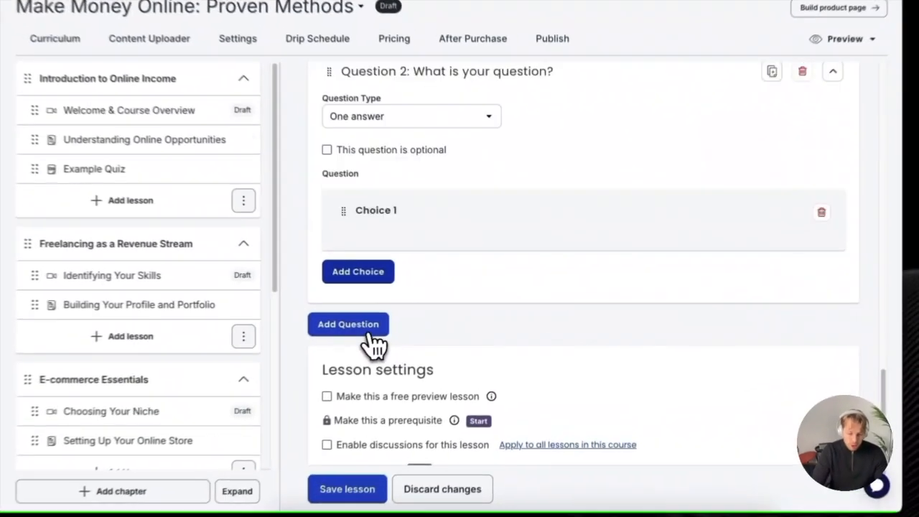
{"action": "left_click", "coordinate": [372, 334]}
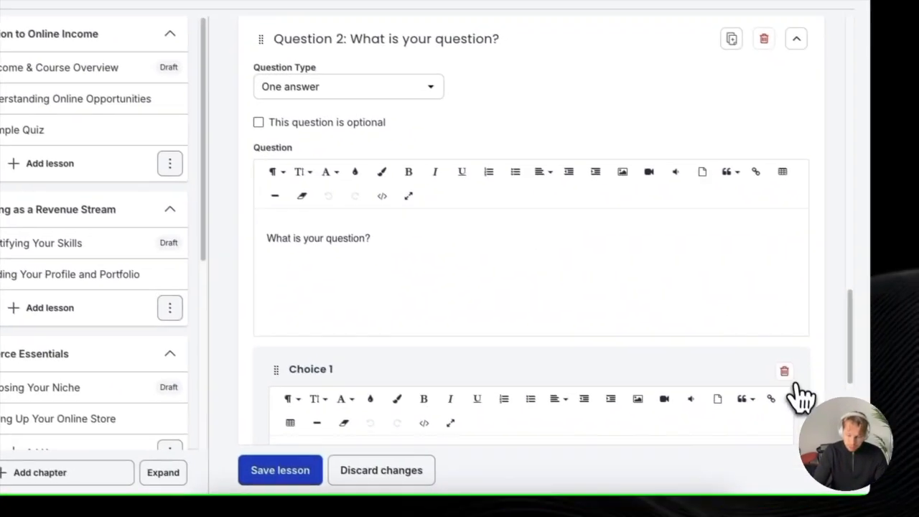
{"action": "left_click", "coordinate": [786, 372]}
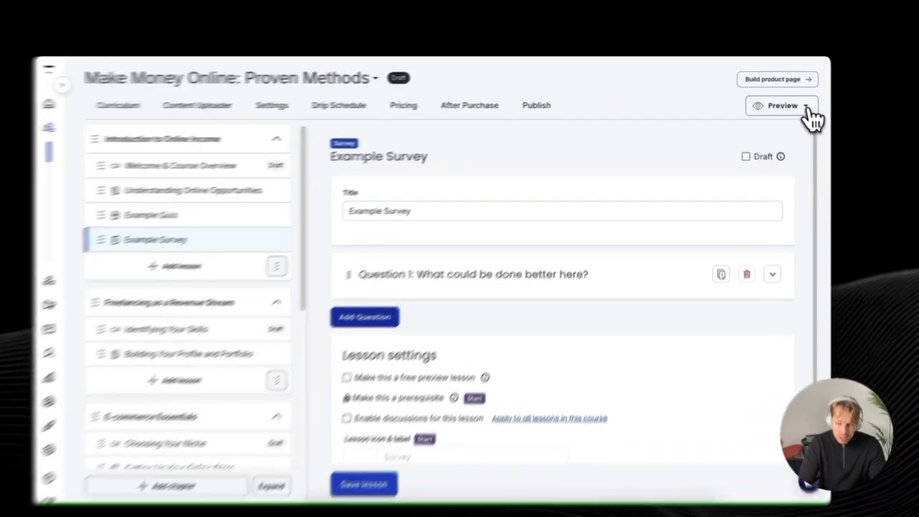
Preview the course as an enrolled student and examine its title, progress and chapter outline
{"action": "left_click", "coordinate": [789, 103]}
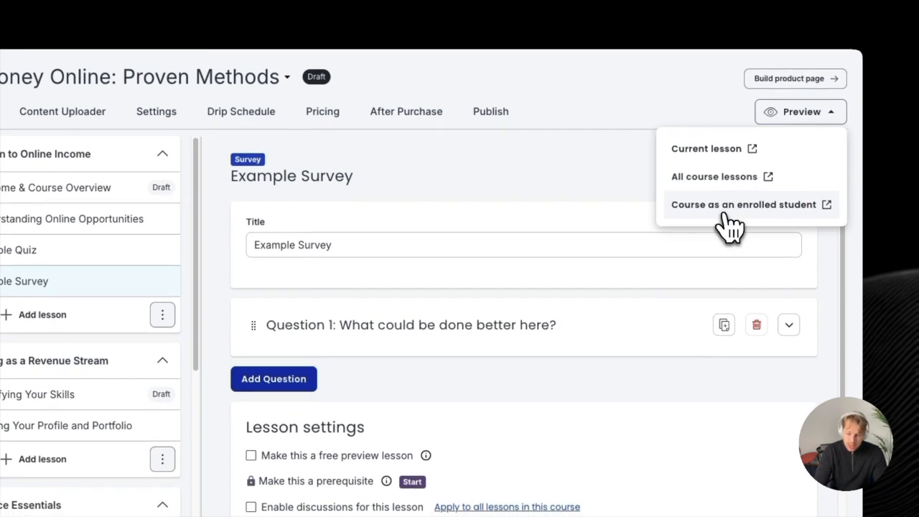
{"action": "left_click", "coordinate": [722, 214]}
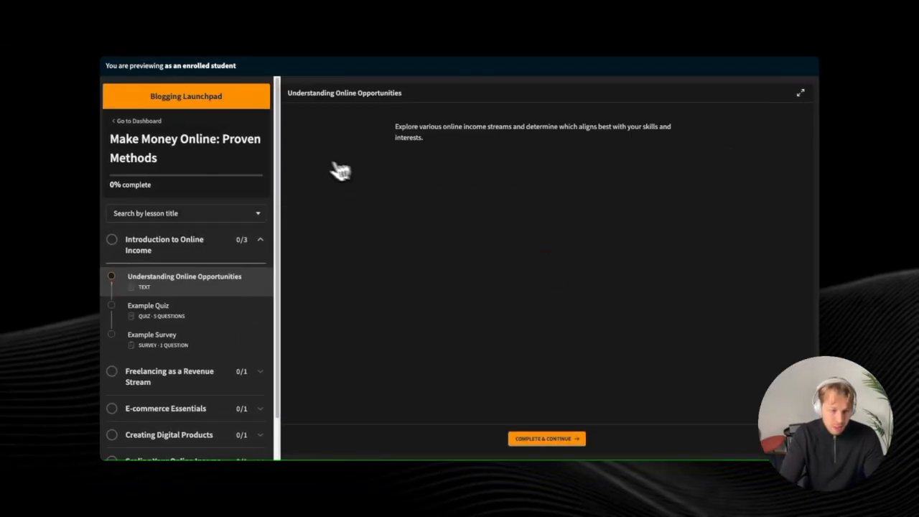
{"action": "scroll", "coordinate": [227, 175], "scroll_direction": "down", "scroll_amount": 1}
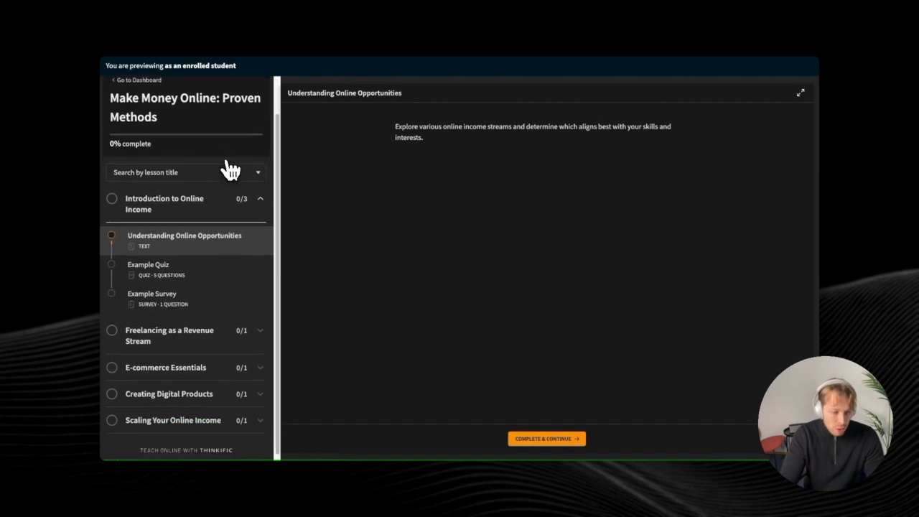
{"action": "scroll", "coordinate": [180, 140], "scroll_direction": "up", "scroll_amount": 1}
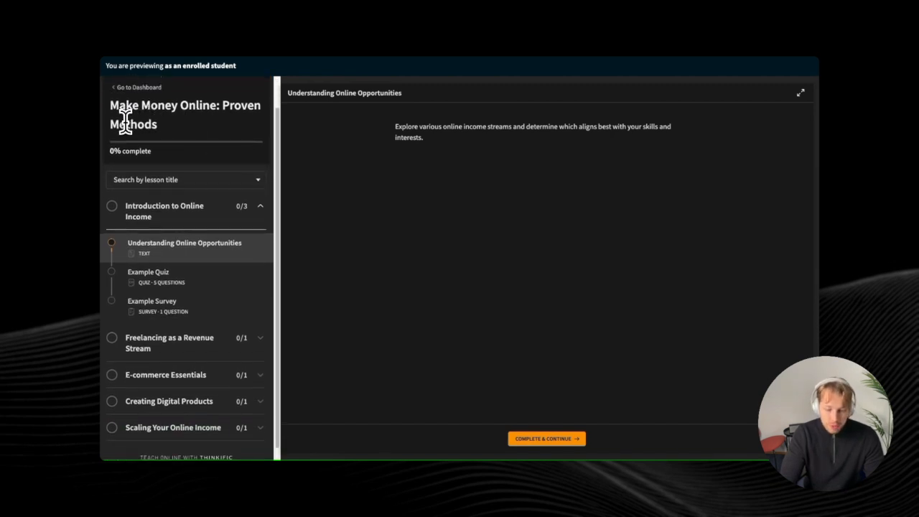
{"action": "left_click_drag", "start_coordinate": [110, 106], "coordinate": [240, 106]}
{"action": "left_click", "coordinate": [163, 130]}
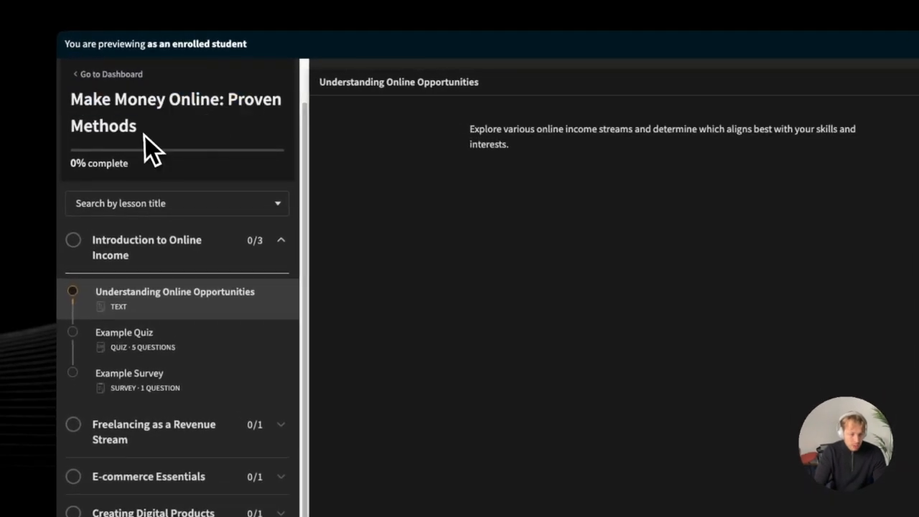
Open the Example Quiz in the student preview and submit "BrickLink" as the answer to its first question
{"action": "left_click", "coordinate": [133, 338]}
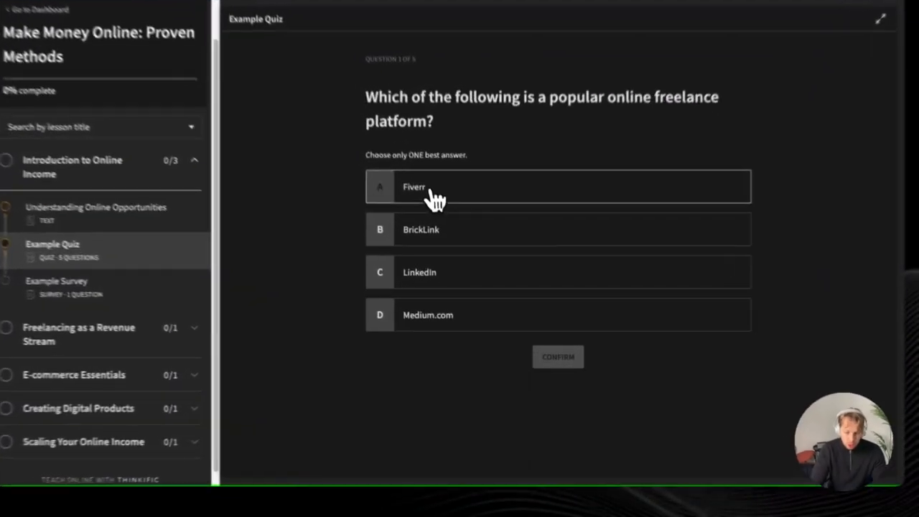
{"action": "left_click", "coordinate": [444, 226]}
{"action": "left_click", "coordinate": [564, 357]}
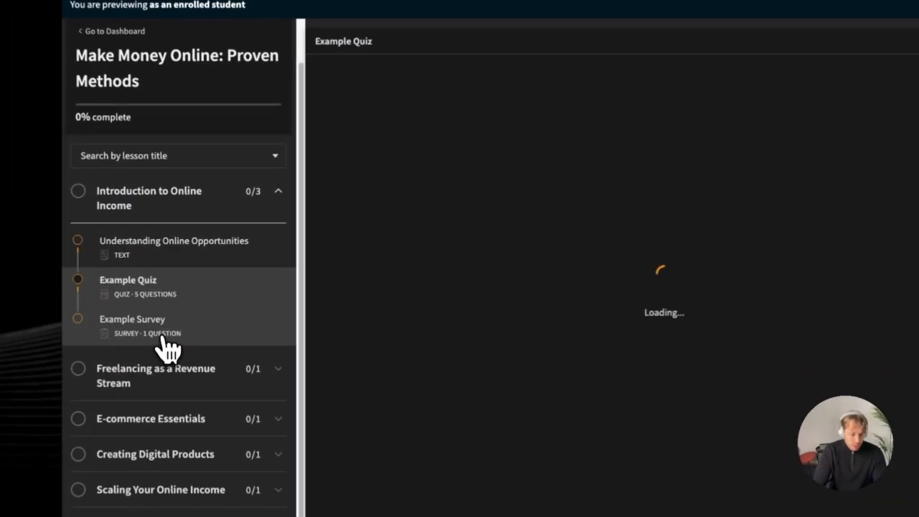
Open the Example Survey in the student preview and submit "More quizzes" as the answer
{"action": "left_click", "coordinate": [166, 350]}
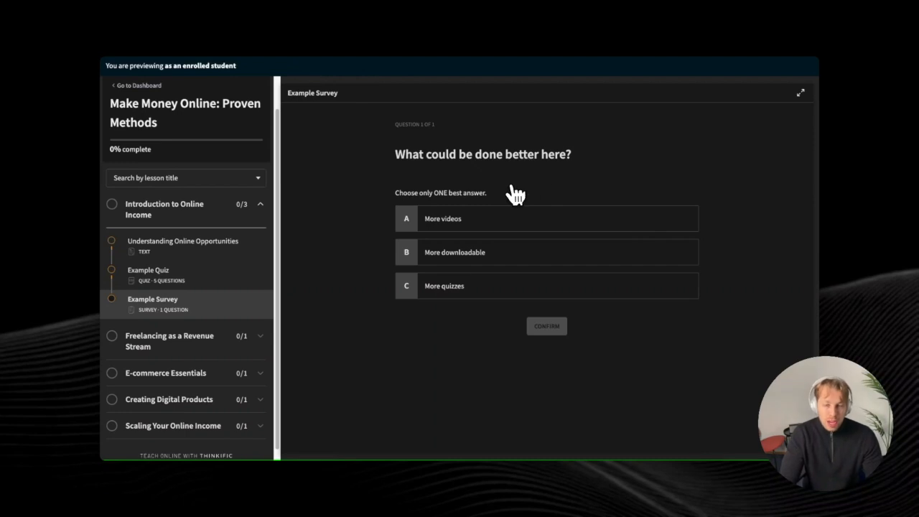
{"action": "left_click", "coordinate": [468, 291]}
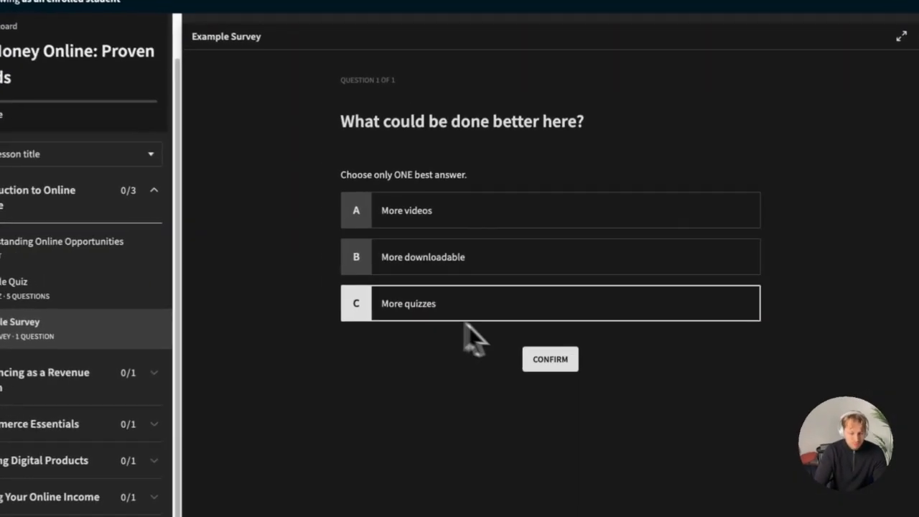
{"action": "left_click", "coordinate": [564, 360]}
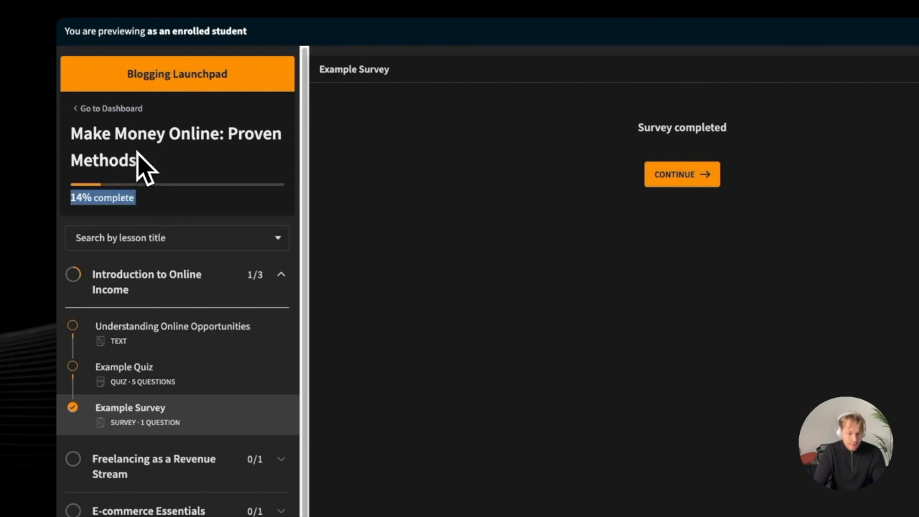
Open the Understanding Online Opportunities lesson in the student preview
{"action": "scroll", "coordinate": [147, 193], "scroll_direction": "down", "scroll_amount": 1}
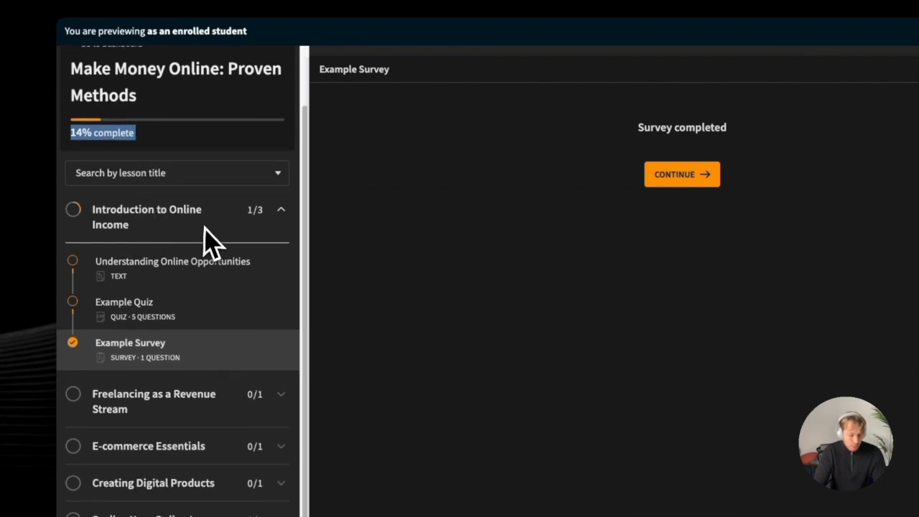
{"action": "left_click", "coordinate": [176, 269]}
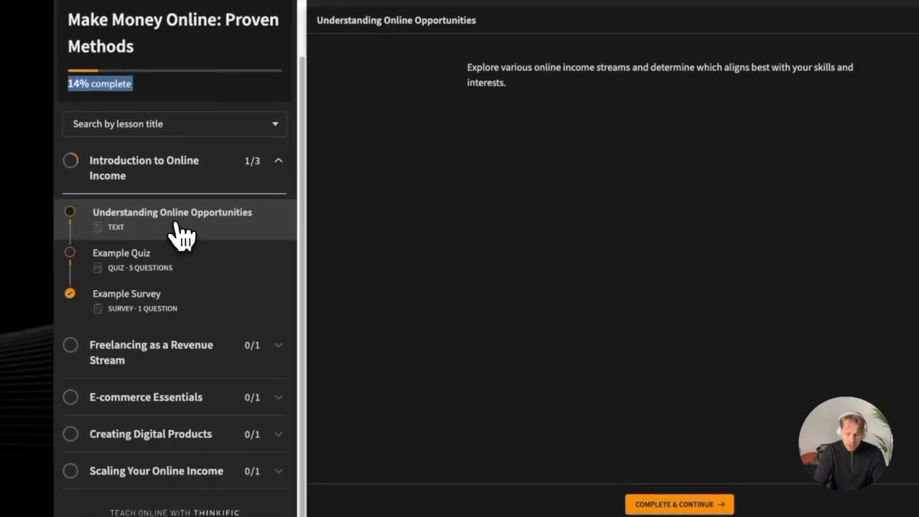
Collapse and re-expand the Introduction to Online Income chapter in the student preview, and complete its Understanding Online Opportunities lesson
{"action": "scroll", "coordinate": [180, 237], "scroll_direction": "up", "scroll_amount": 1}
{"action": "left_click", "coordinate": [165, 240]}
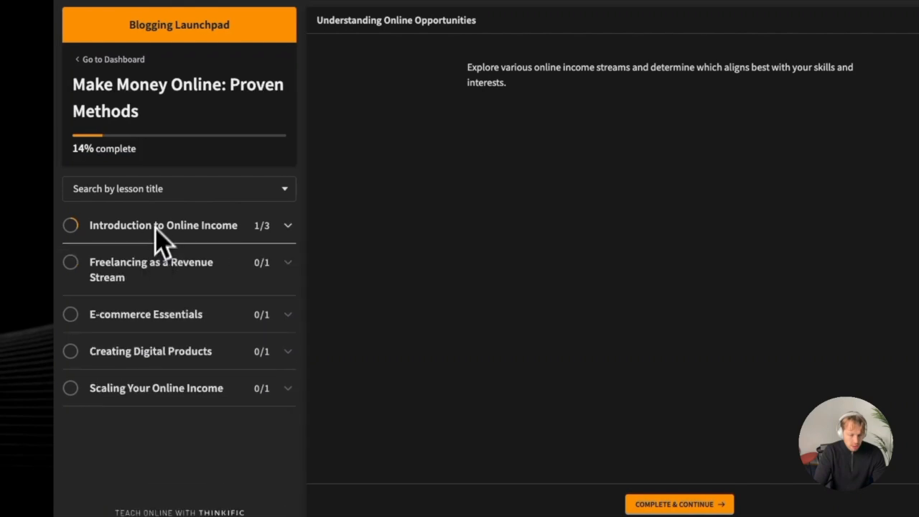
{"action": "left_click", "coordinate": [163, 227]}
{"action": "left_click", "coordinate": [147, 318]}
{"action": "left_click", "coordinate": [153, 293]}
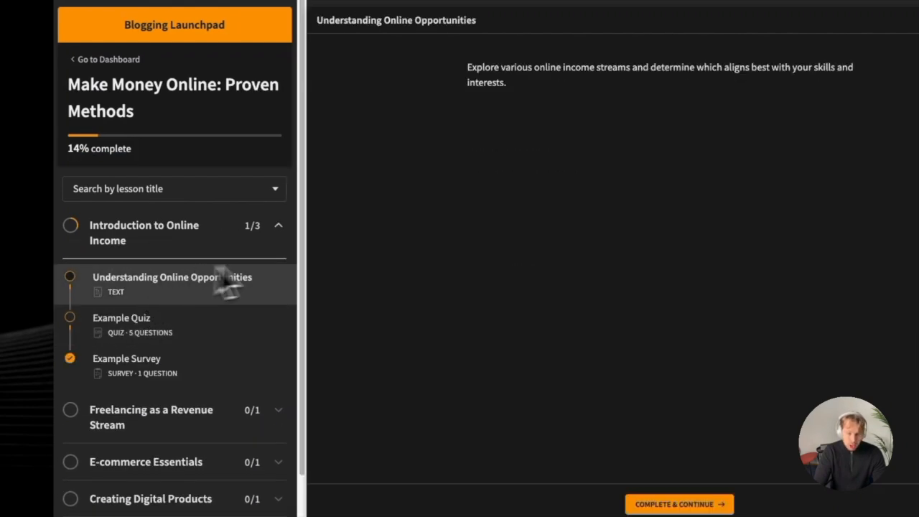
{"action": "left_click", "coordinate": [720, 504]}
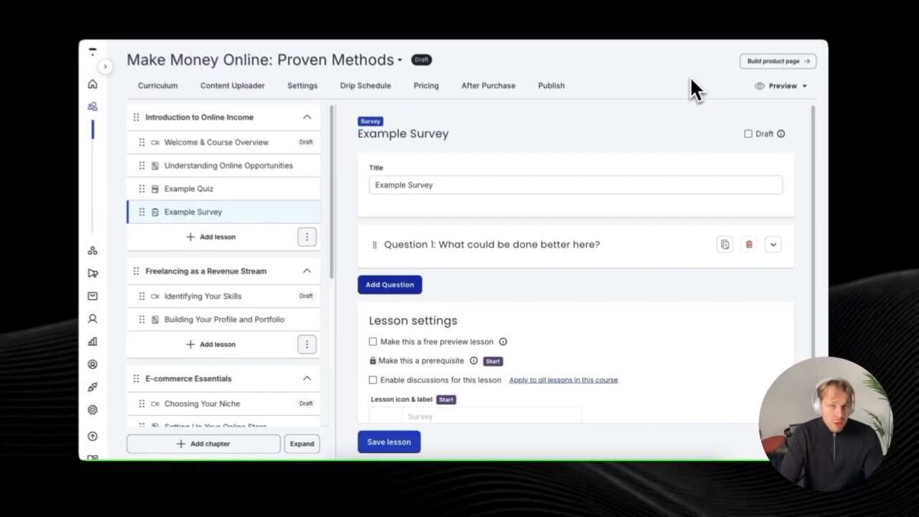
Set the course's primary pricing to a one-time payment of $197
{"action": "left_click", "coordinate": [444, 102]}
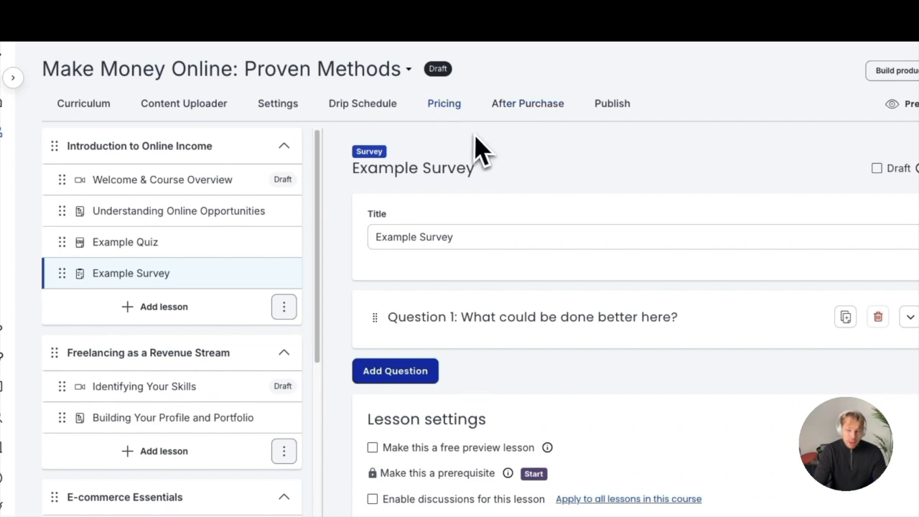
{"action": "left_click", "coordinate": [442, 108]}
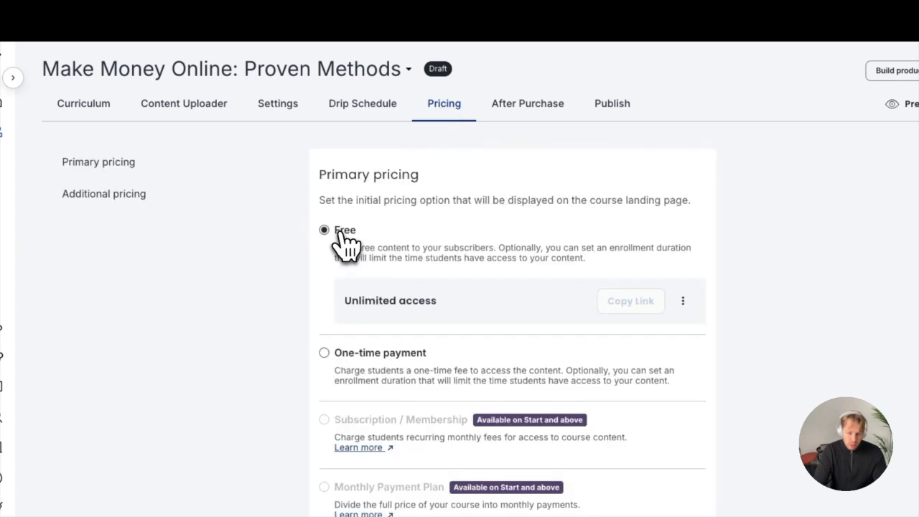
{"action": "left_click", "coordinate": [329, 353]}
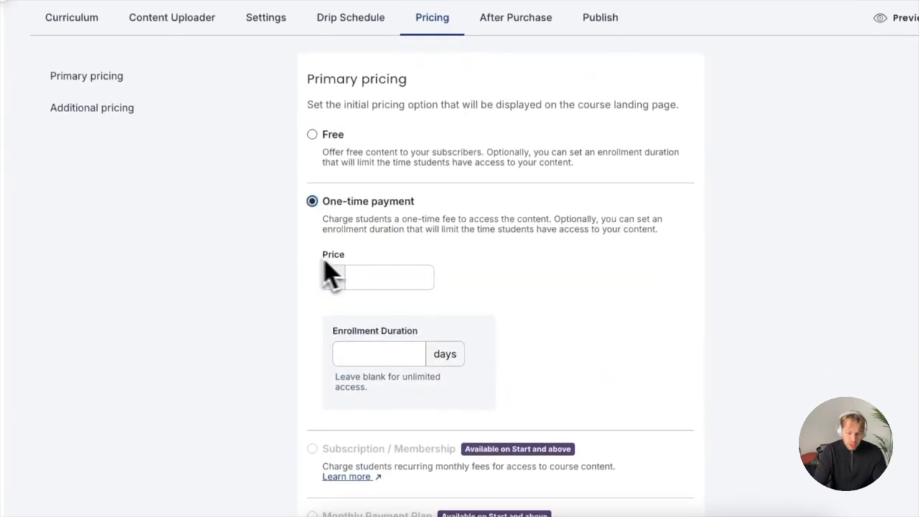
{"action": "left_click", "coordinate": [399, 276]}
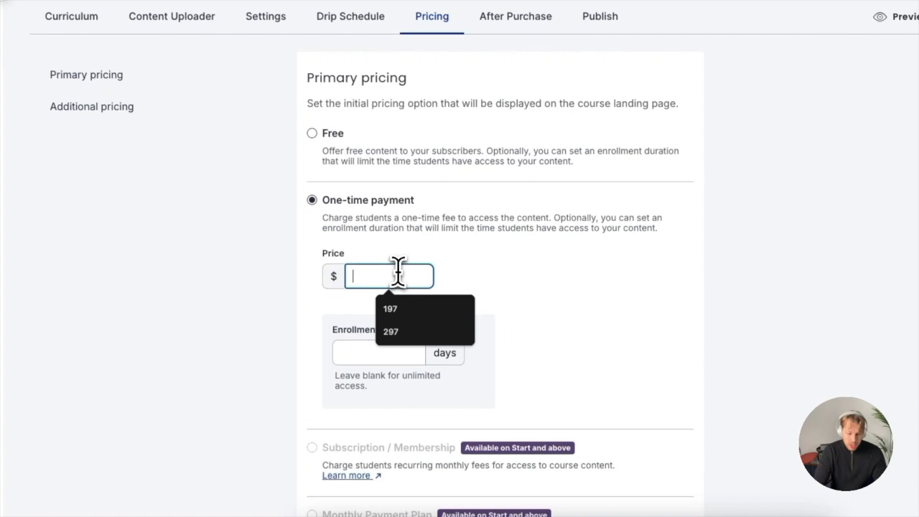
{"action": "left_click", "coordinate": [408, 332]}
{"action": "scroll", "coordinate": [431, 280], "scroll_direction": "down", "scroll_amount": 1}
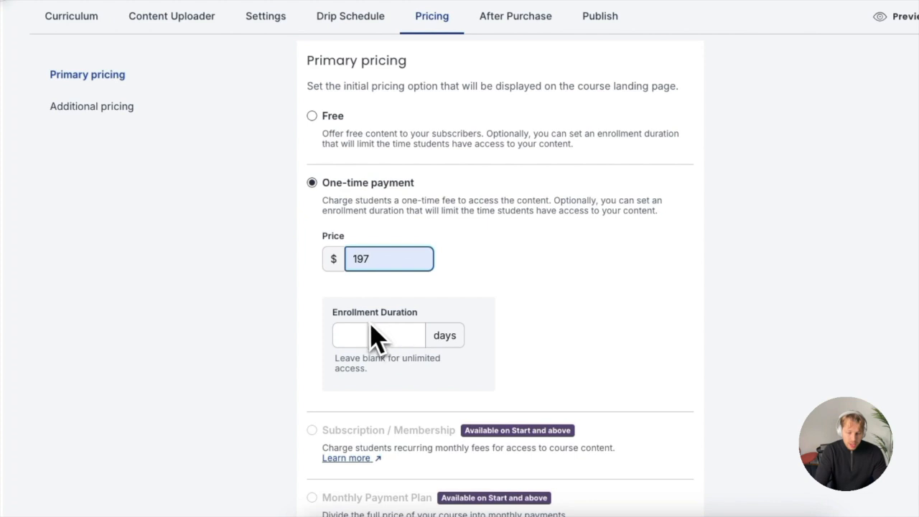
Leave the enrollment duration blank for unlimited access and save the primary pricing
{"action": "left_click", "coordinate": [376, 334]}
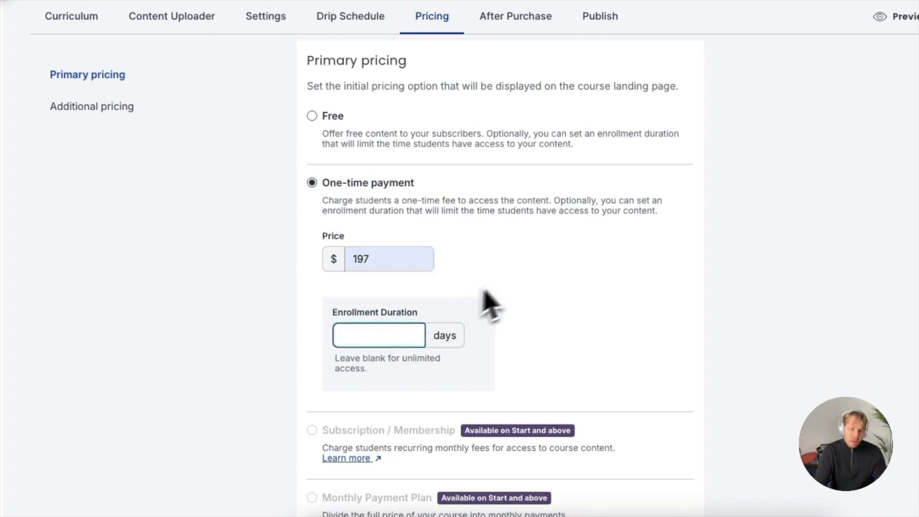
{"action": "scroll", "coordinate": [516, 291], "scroll_direction": "down", "scroll_amount": 3}
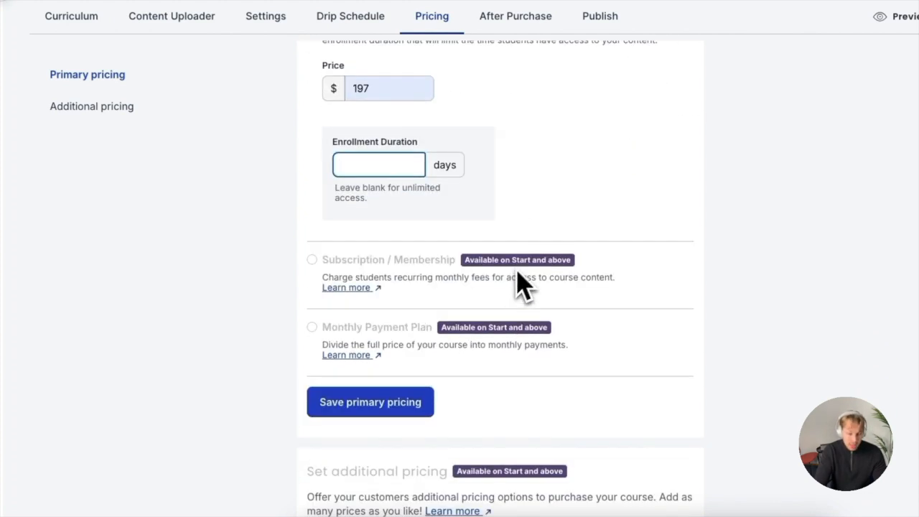
{"action": "scroll", "coordinate": [582, 192], "scroll_direction": "down", "scroll_amount": 1}
{"action": "scroll", "coordinate": [586, 190], "scroll_direction": "down", "scroll_amount": 1}
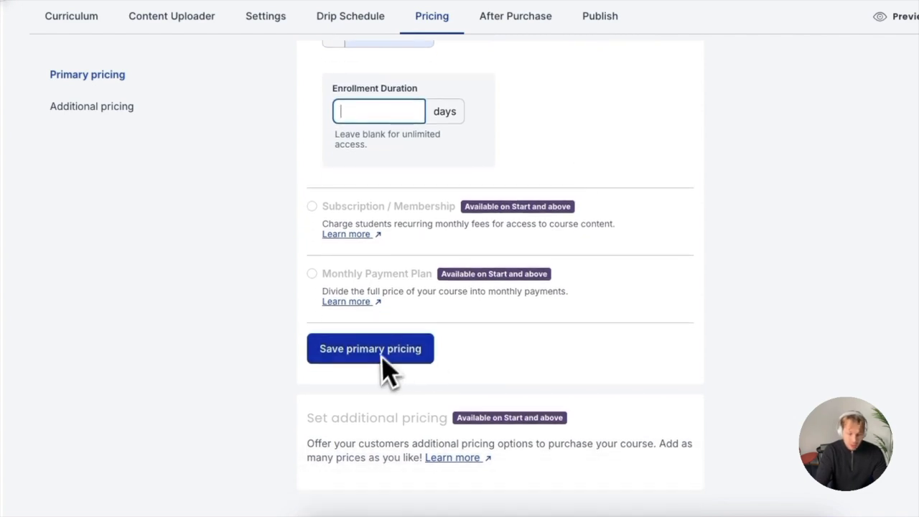
{"action": "left_click", "coordinate": [392, 355]}
{"action": "left_click", "coordinate": [379, 358]}
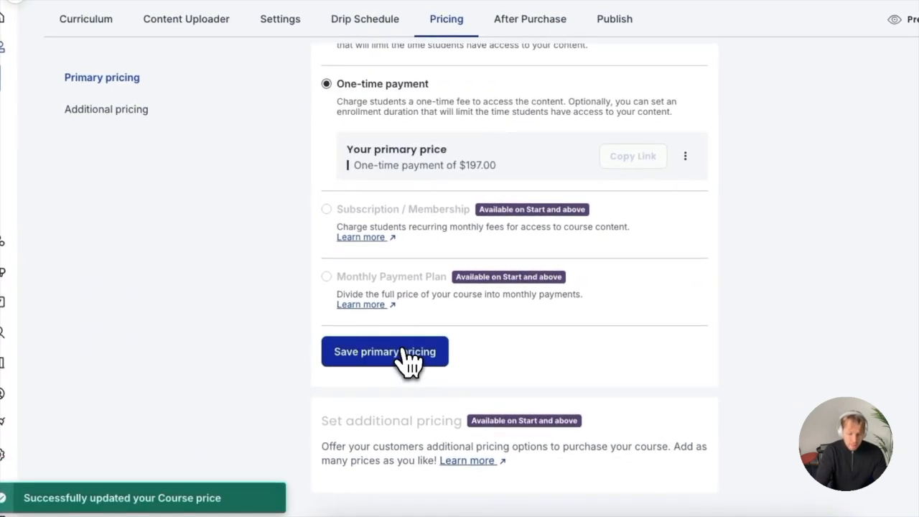
View the after-purchase options, and set the course publish status to Published and save it
{"action": "scroll", "coordinate": [431, 328], "scroll_direction": "up", "scroll_amount": 3}
{"action": "left_click", "coordinate": [524, 21]}
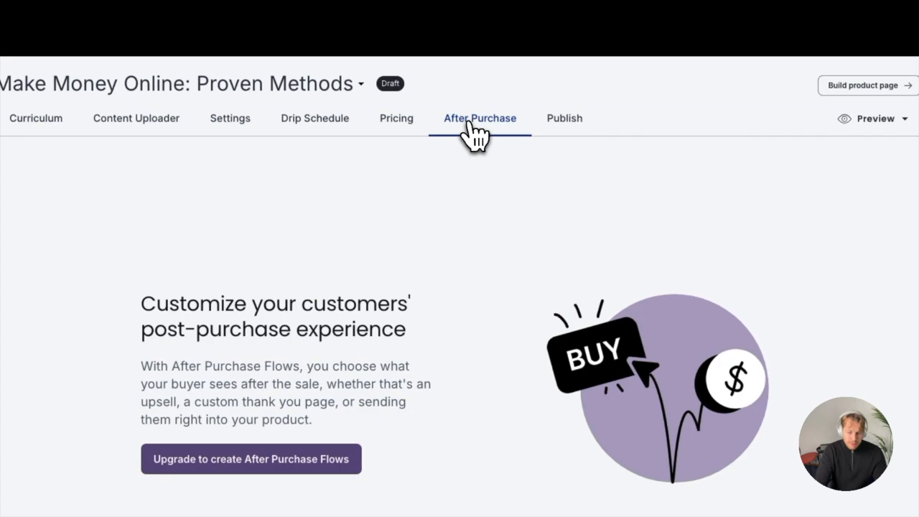
{"action": "left_click", "coordinate": [565, 118]}
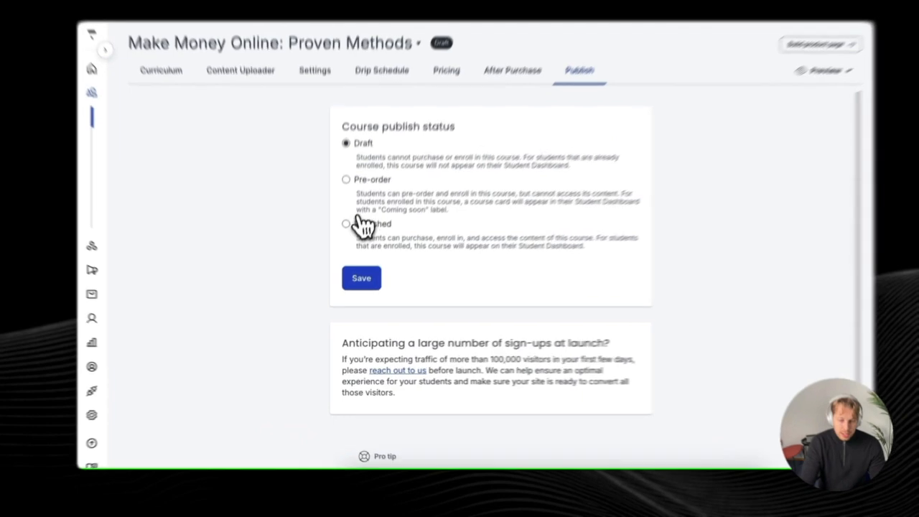
{"action": "left_click", "coordinate": [357, 222]}
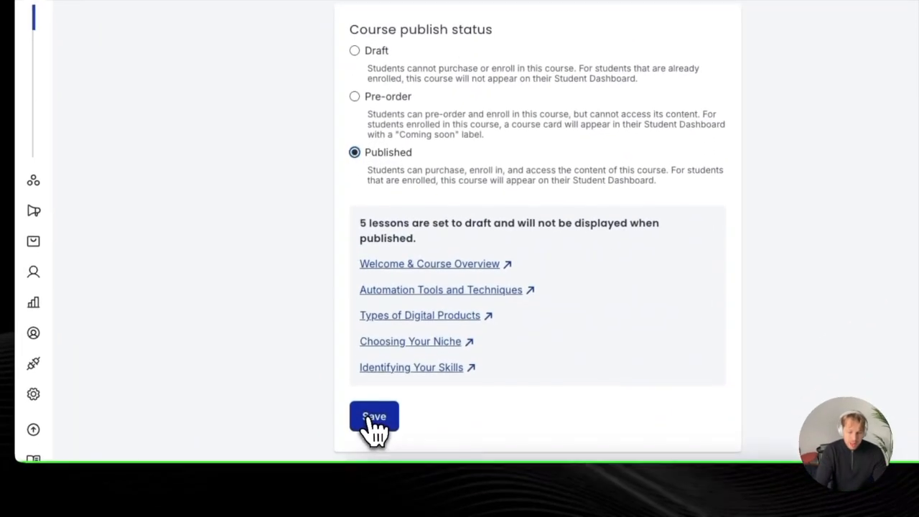
{"action": "left_click", "coordinate": [373, 415]}
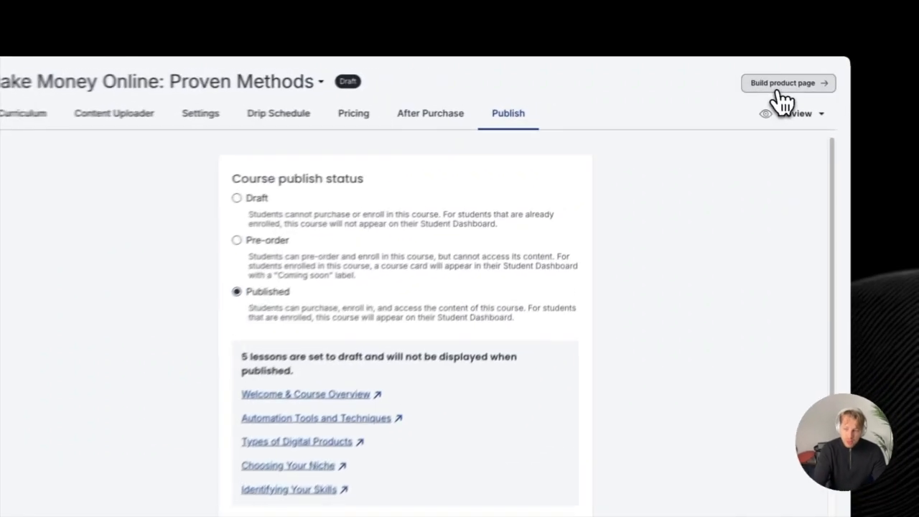
Open the course's product page in the site builder and review its sections from the banner down to the footer
{"action": "left_click", "coordinate": [767, 77]}
{"action": "key", "text": "Escape"}
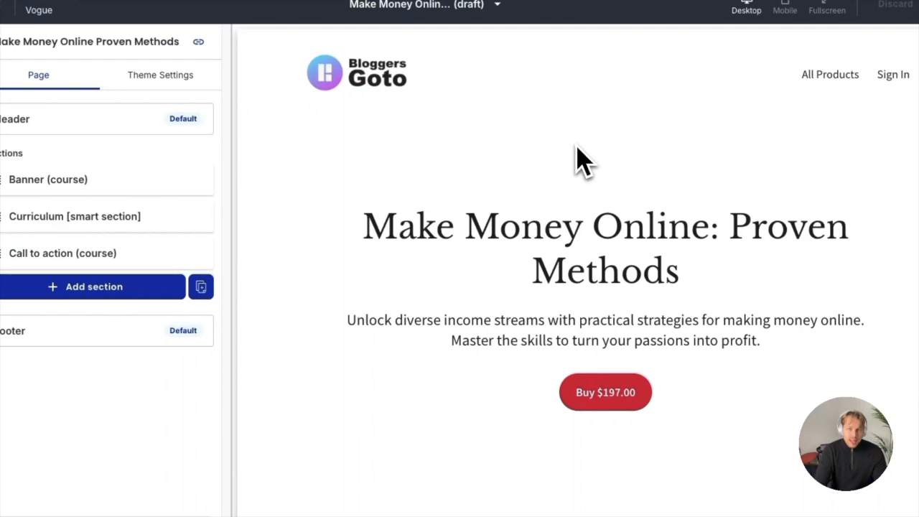
{"action": "scroll", "coordinate": [583, 164], "scroll_direction": "down", "scroll_amount": 2}
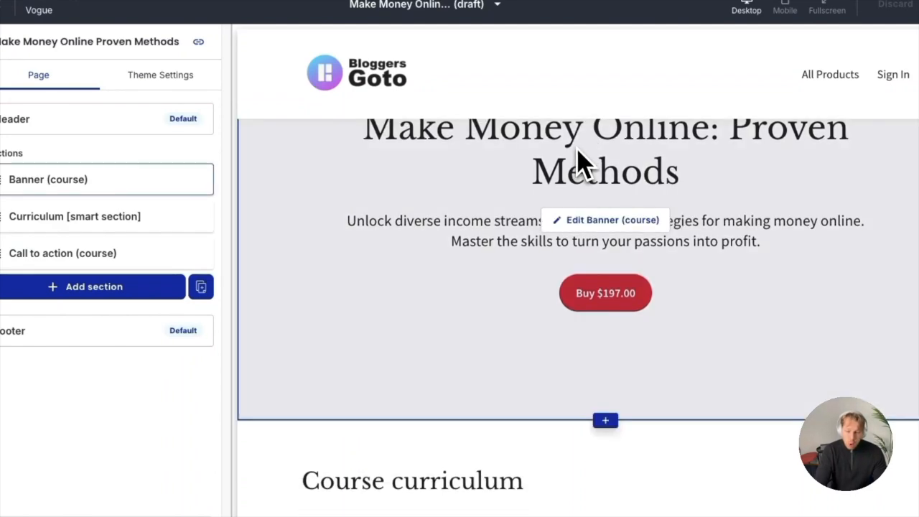
{"action": "scroll", "coordinate": [431, 312], "scroll_direction": "down", "scroll_amount": 10}
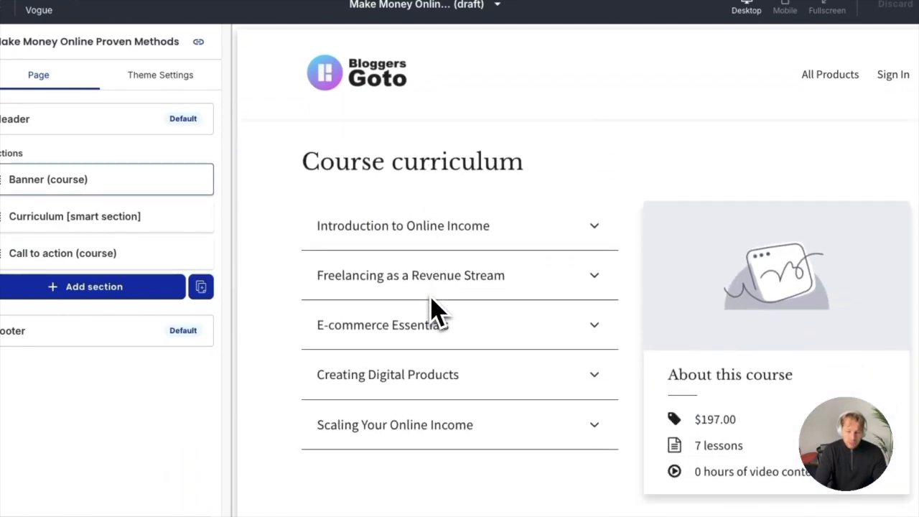
{"action": "scroll", "coordinate": [431, 312], "scroll_direction": "down", "scroll_amount": 2}
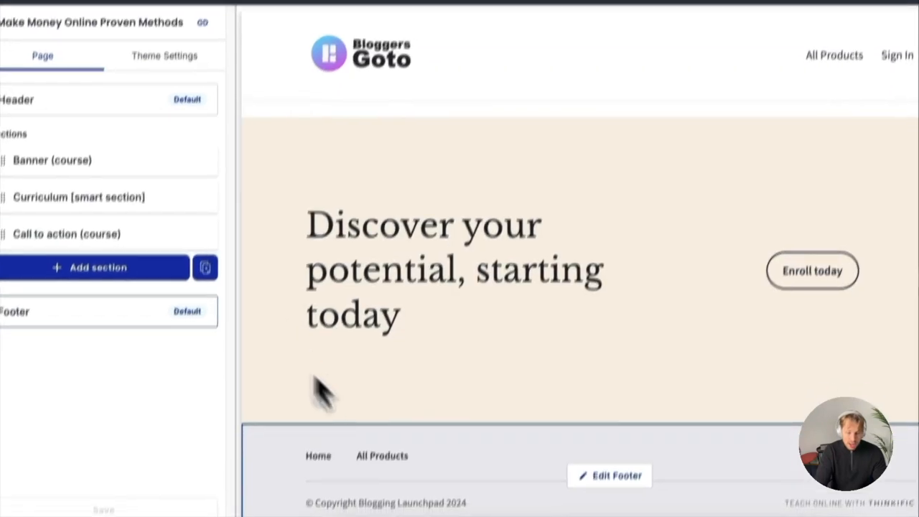
{"action": "scroll", "coordinate": [446, 345], "scroll_direction": "up", "scroll_amount": 8}
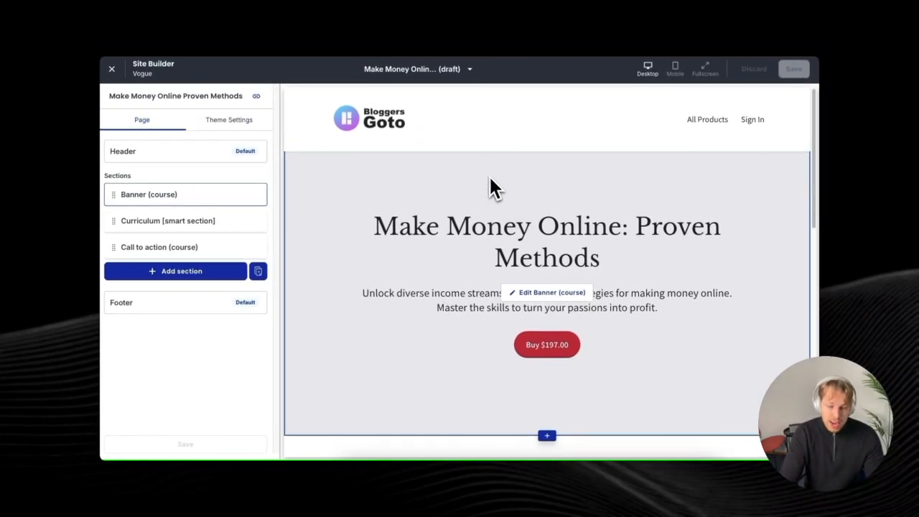
Examine the banner's title, description and buy button, and the course curriculum section of the product page
{"action": "scroll", "coordinate": [528, 225], "scroll_direction": "down", "scroll_amount": 2}
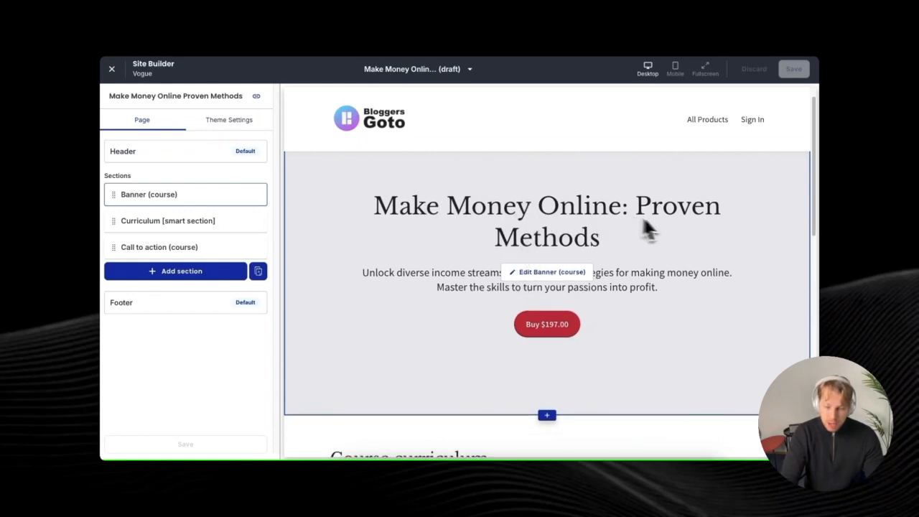
{"action": "scroll", "coordinate": [599, 230], "scroll_direction": "down", "scroll_amount": 2}
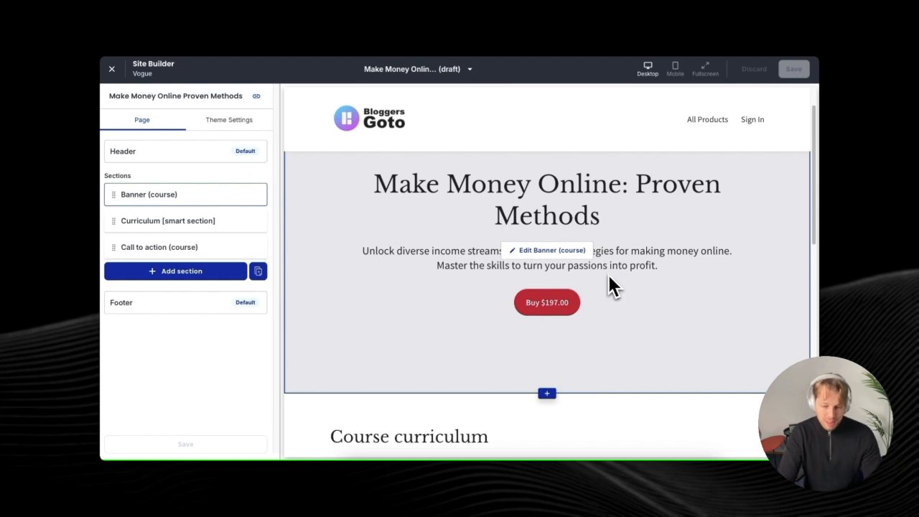
{"action": "scroll", "coordinate": [546, 302], "scroll_direction": "down", "scroll_amount": 2}
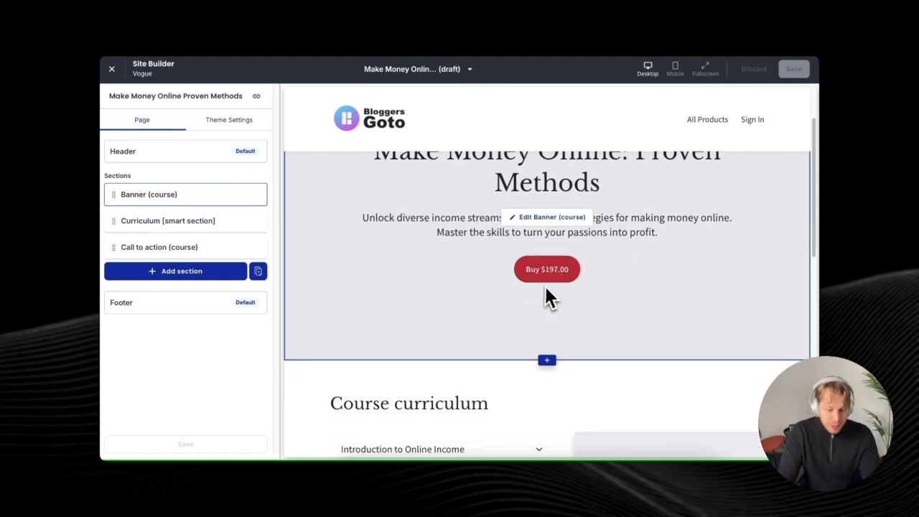
{"action": "scroll", "coordinate": [524, 251], "scroll_direction": "down", "scroll_amount": 5}
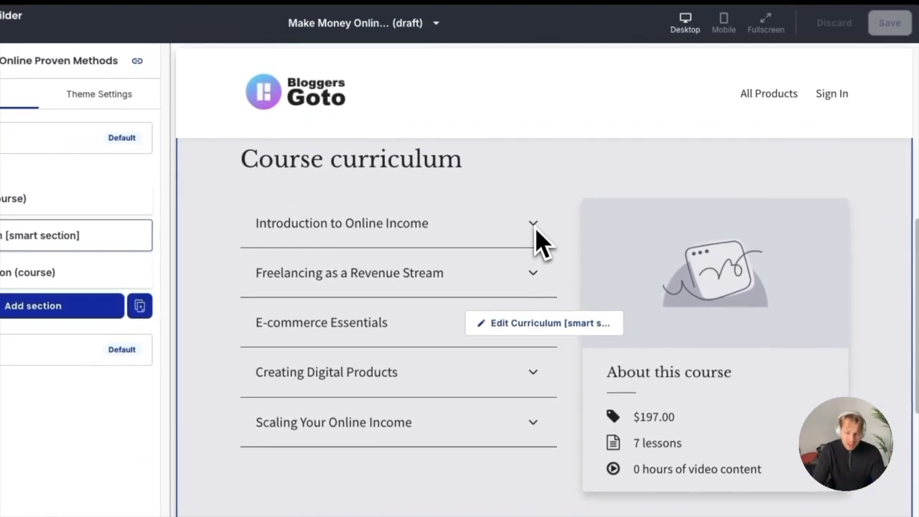
Preview the product page in the mobile and fullscreen layouts, and return to the desktop layout
{"action": "left_click", "coordinate": [724, 23]}
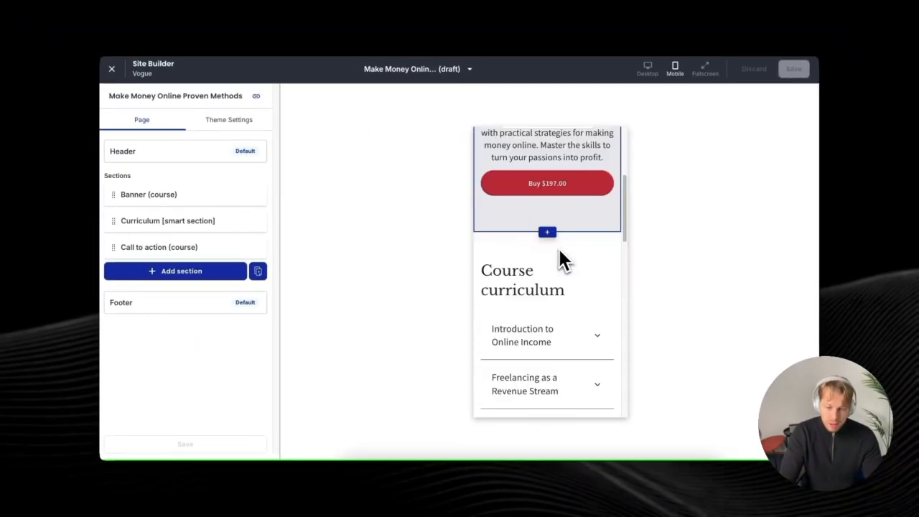
{"action": "scroll", "coordinate": [558, 246], "scroll_direction": "down", "scroll_amount": 10}
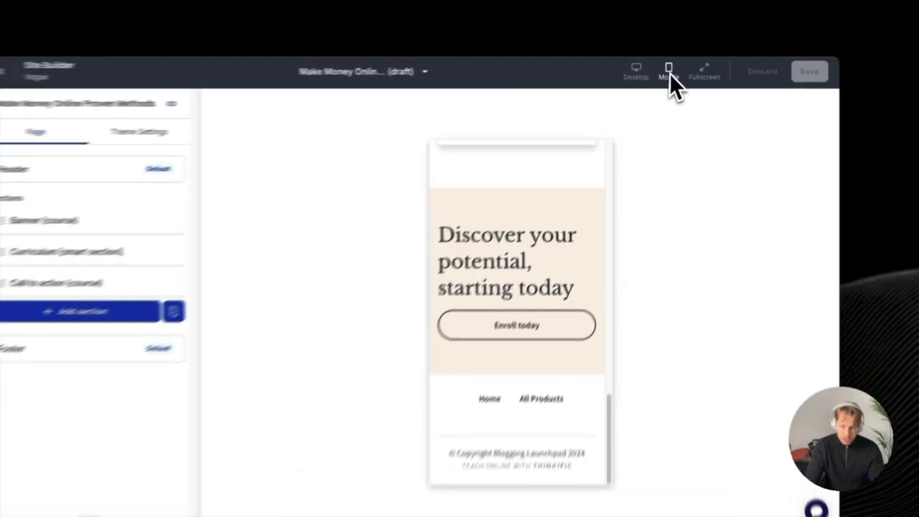
{"action": "left_click", "coordinate": [625, 80]}
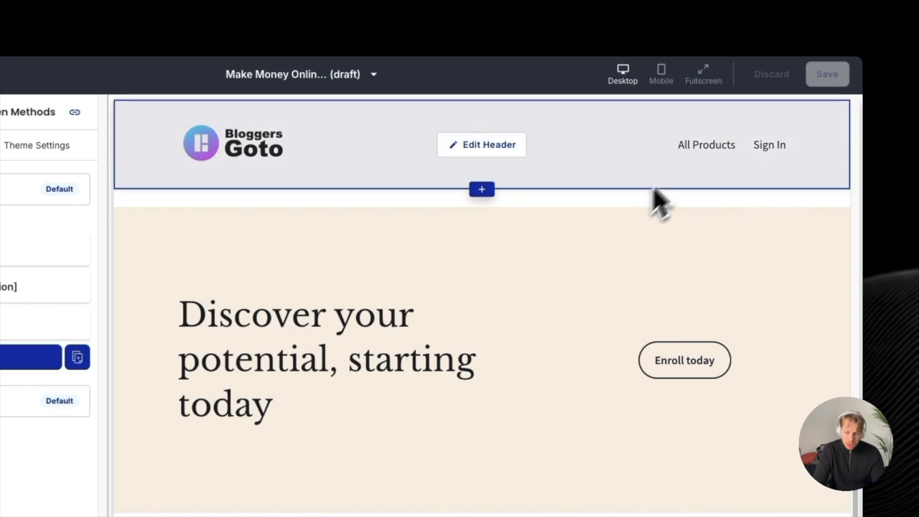
{"action": "left_click", "coordinate": [663, 79]}
{"action": "left_click", "coordinate": [705, 80]}
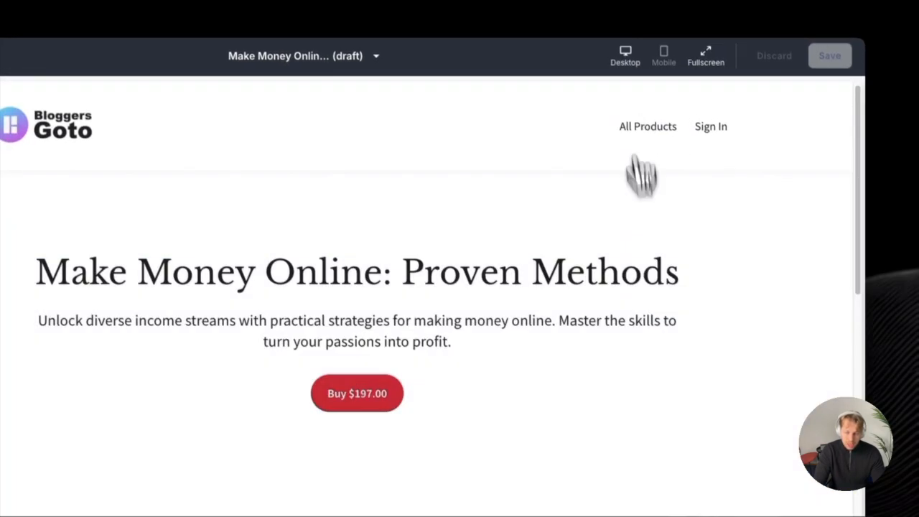
{"action": "left_click", "coordinate": [625, 56]}
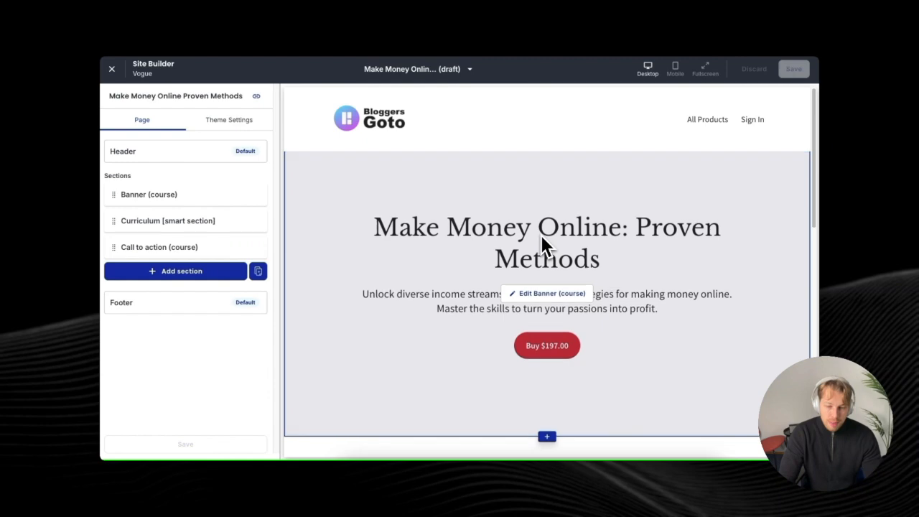
Reduce the header logo's image size to about a quarter of the available range
{"action": "scroll", "coordinate": [541, 234], "scroll_direction": "down", "scroll_amount": 2}
{"action": "scroll", "coordinate": [543, 232], "scroll_direction": "up", "scroll_amount": 2}
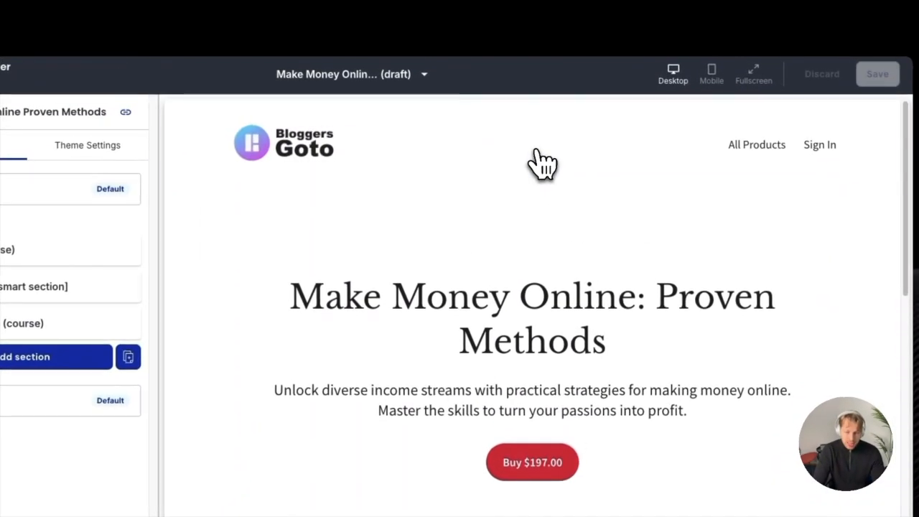
{"action": "left_click", "coordinate": [543, 163]}
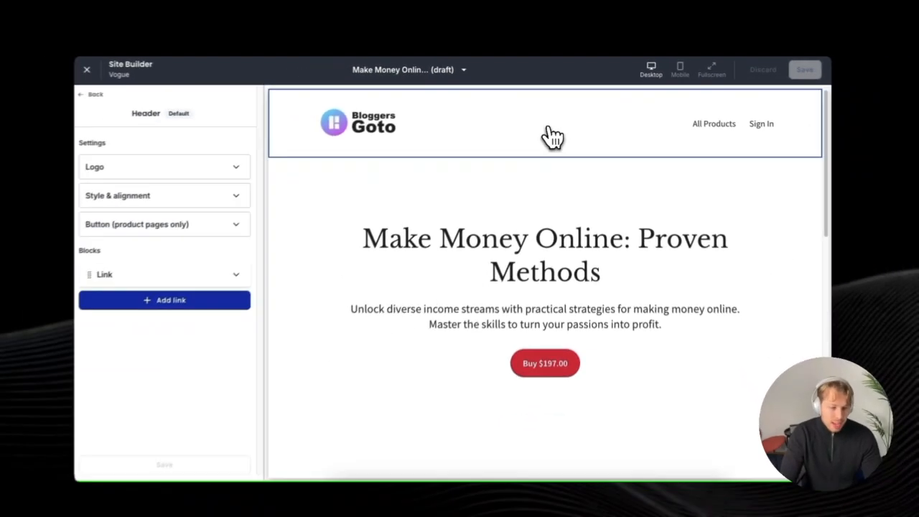
{"action": "left_click", "coordinate": [251, 164]}
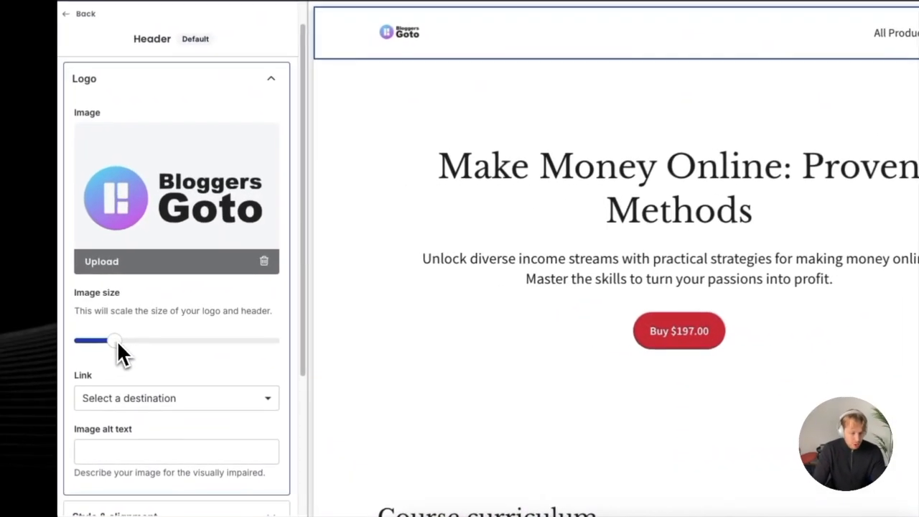
{"action": "left_click_drag", "start_coordinate": [117, 340], "coordinate": [188, 338]}
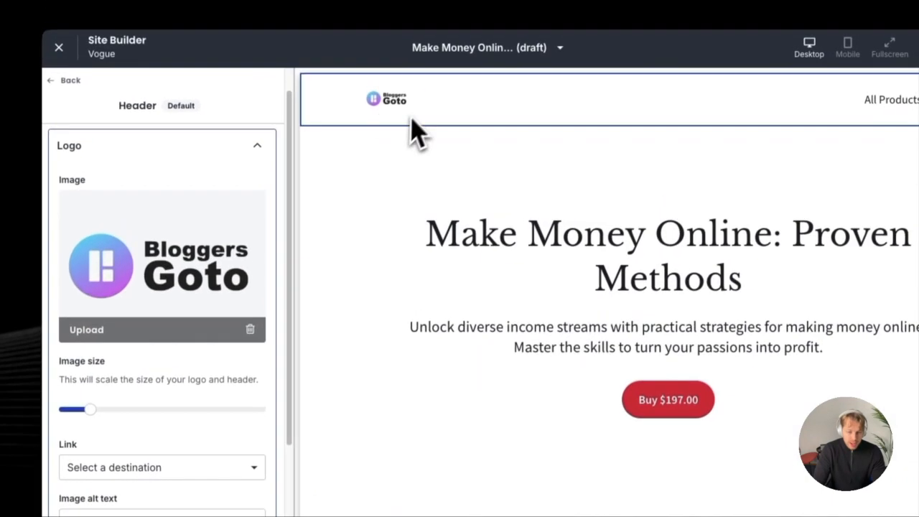
{"action": "left_click_drag", "start_coordinate": [90, 415], "coordinate": [108, 416]}
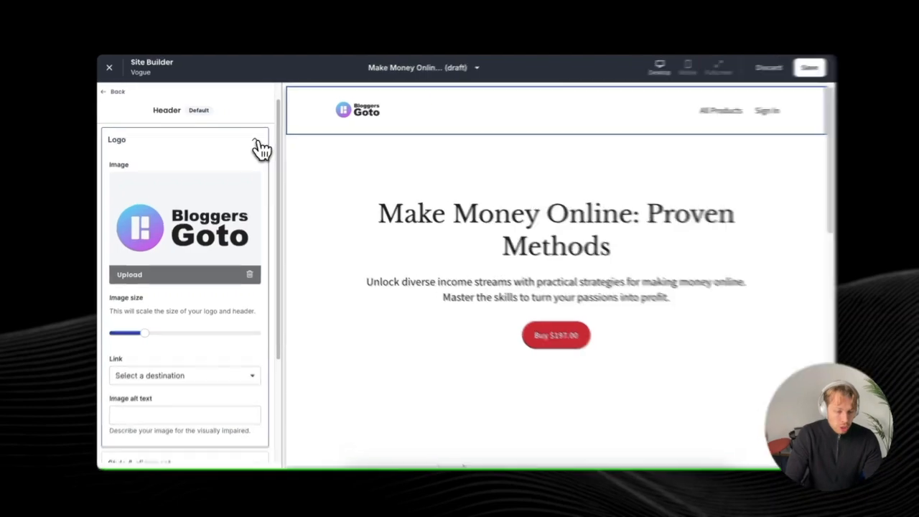
Open the header's style and alignment settings and examine the sticky navigation while scrolling through the product page down to the footer
{"action": "left_click", "coordinate": [255, 140]}
{"action": "left_click", "coordinate": [264, 199]}
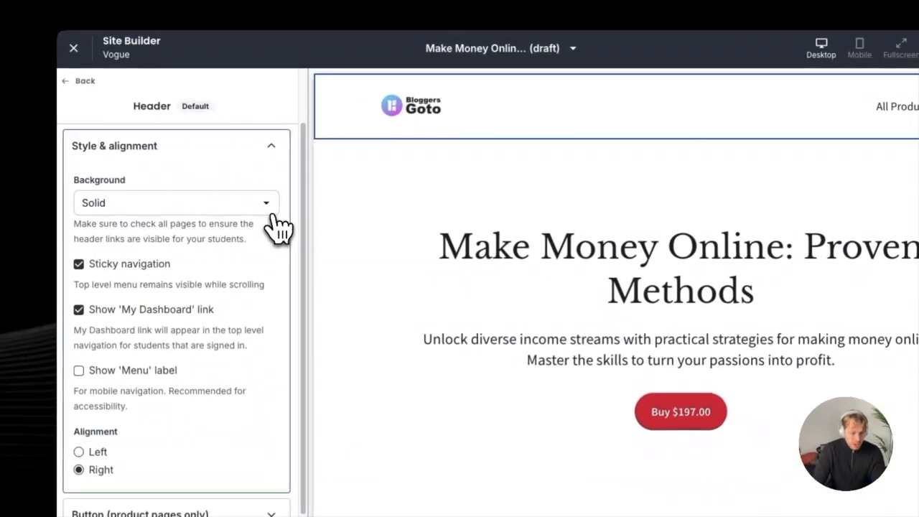
{"action": "scroll", "coordinate": [542, 267], "scroll_direction": "down", "scroll_amount": 5}
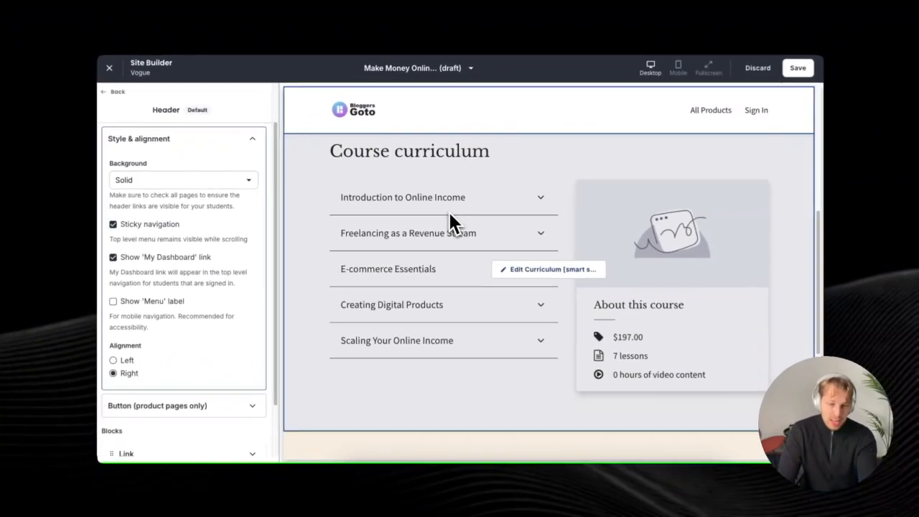
{"action": "scroll", "coordinate": [544, 244], "scroll_direction": "up", "scroll_amount": 2}
{"action": "scroll", "coordinate": [448, 210], "scroll_direction": "up", "scroll_amount": 1}
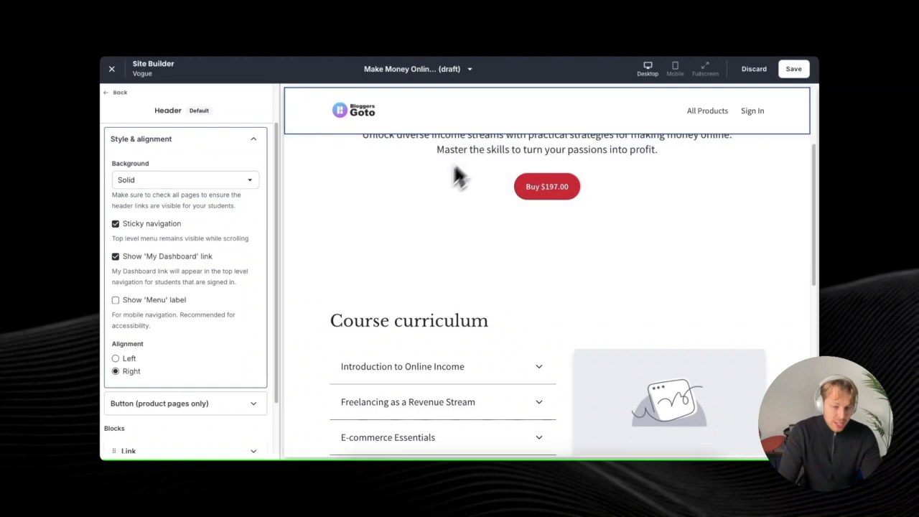
{"action": "scroll", "coordinate": [491, 115], "scroll_direction": "down", "scroll_amount": 6}
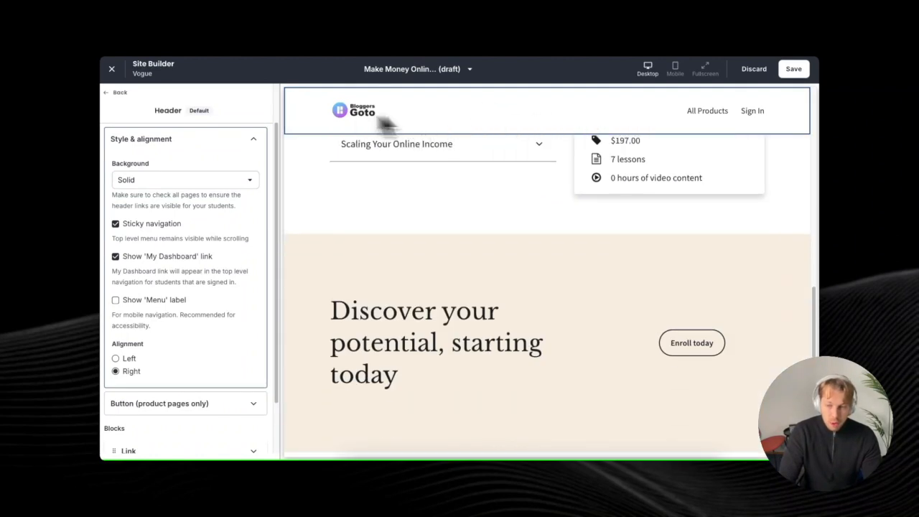
{"action": "scroll", "coordinate": [539, 168], "scroll_direction": "down", "scroll_amount": 3}
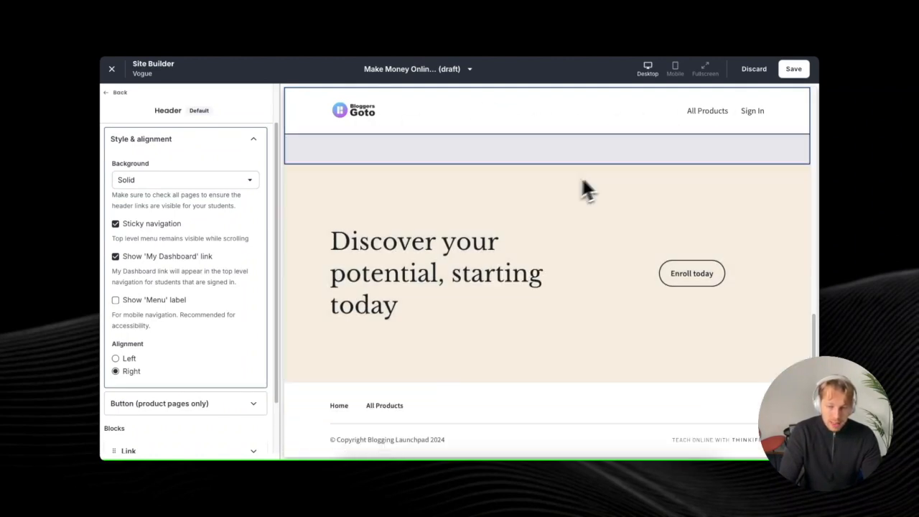
{"action": "scroll", "coordinate": [624, 165], "scroll_direction": "up", "scroll_amount": 8}
{"action": "scroll", "coordinate": [529, 154], "scroll_direction": "up", "scroll_amount": 2}
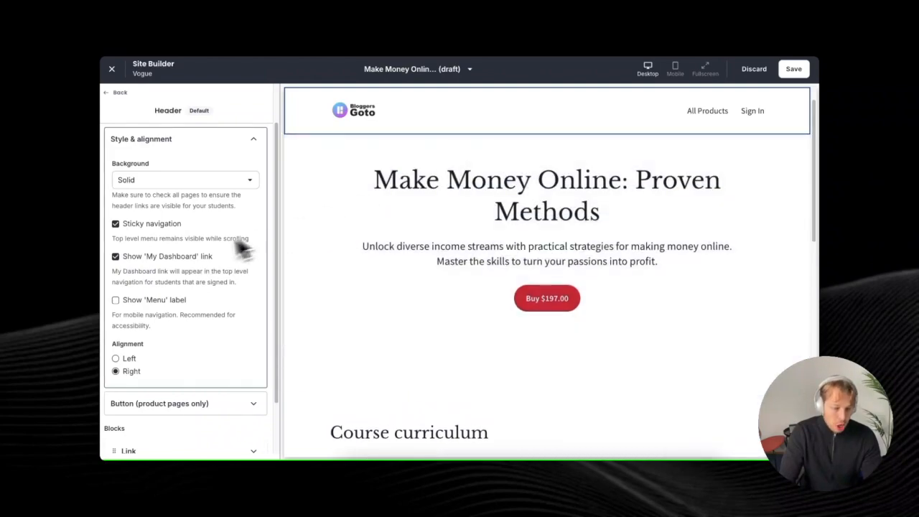
Try the header with sticky navigation turned off, check it by scrolling to the curriculum and back, and return to the page's section list
{"action": "left_click", "coordinate": [115, 224]}
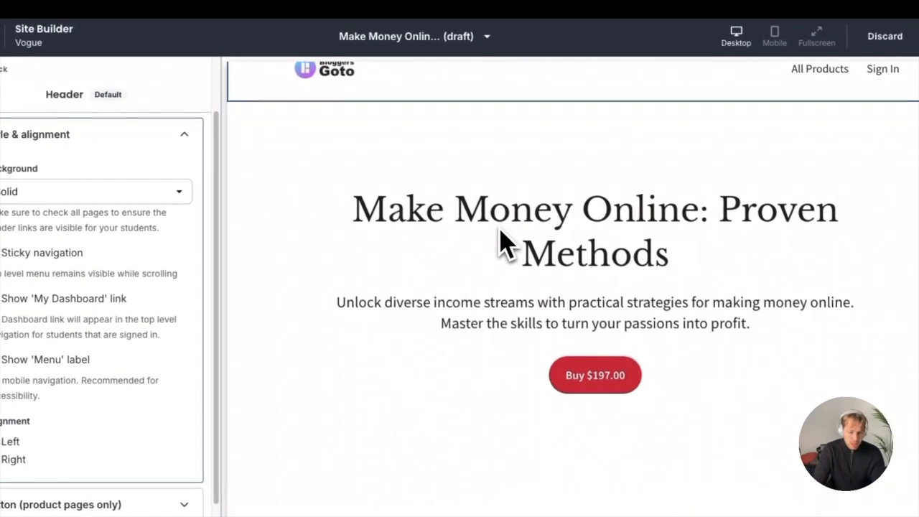
{"action": "scroll", "coordinate": [506, 215], "scroll_direction": "down", "scroll_amount": 8}
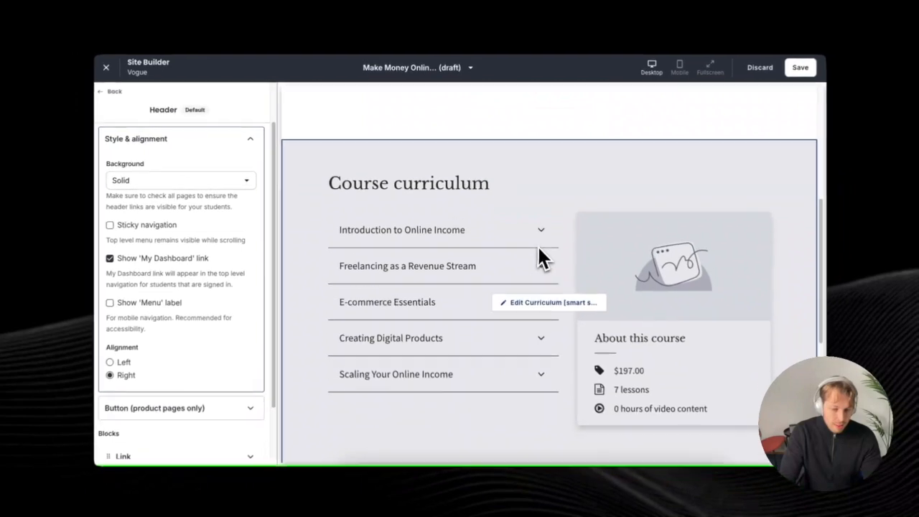
{"action": "scroll", "coordinate": [550, 241], "scroll_direction": "up", "scroll_amount": 10}
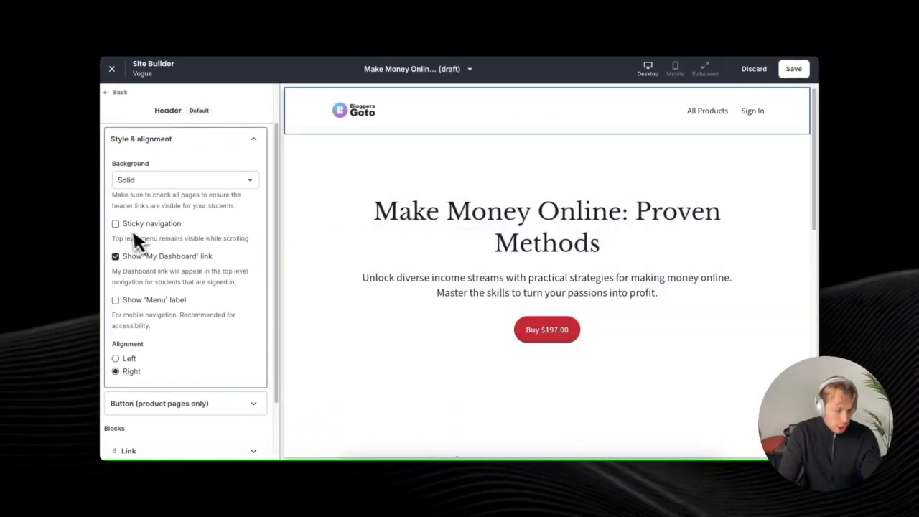
{"action": "left_click", "coordinate": [115, 92]}
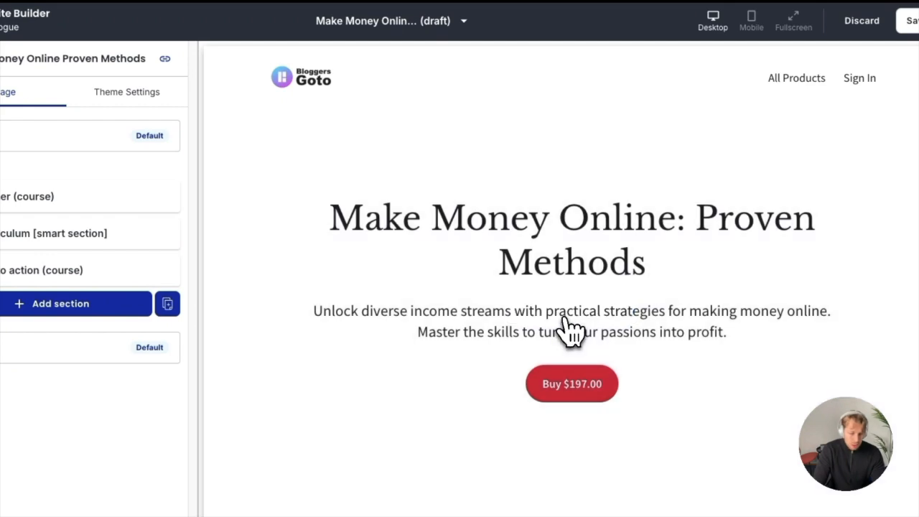
Narrow the content width of the course banner's heading to about half the range and of its subheading to about 60 percent
{"action": "left_click", "coordinate": [572, 330]}
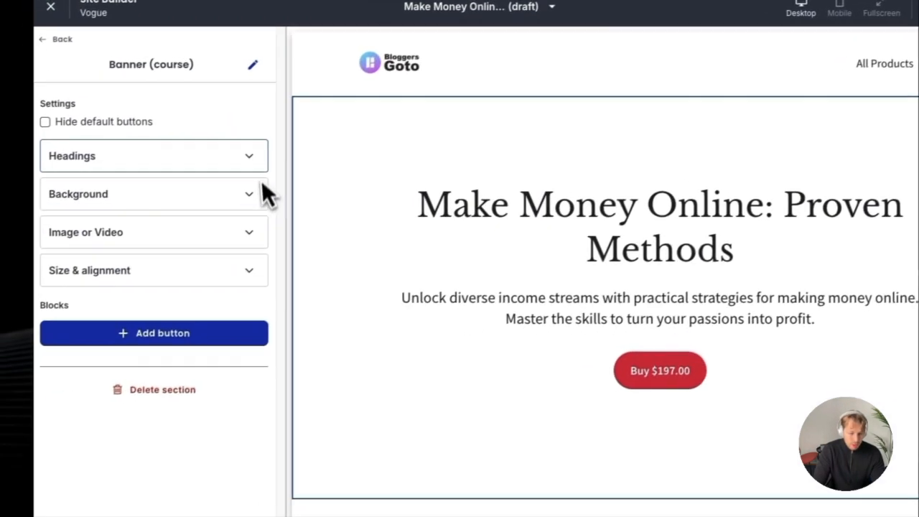
{"action": "left_click", "coordinate": [171, 171]}
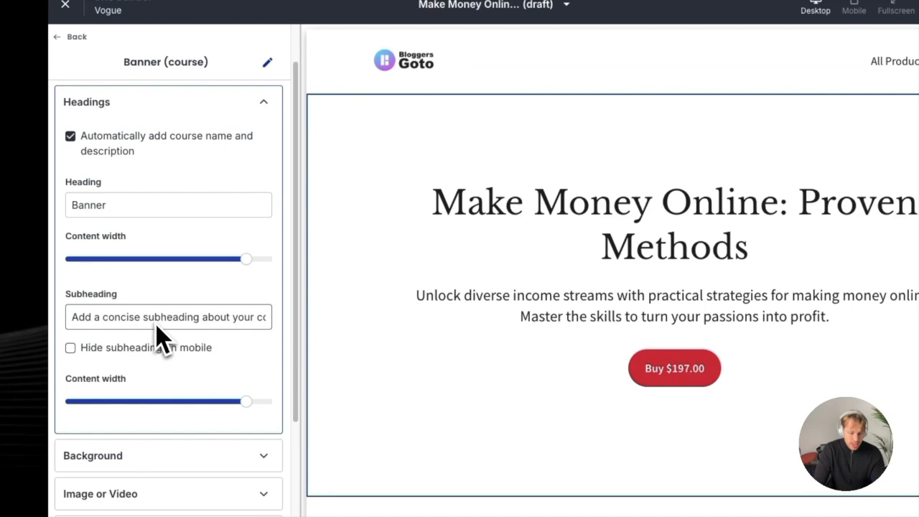
{"action": "left_click_drag", "start_coordinate": [416, 295], "coordinate": [560, 295]}
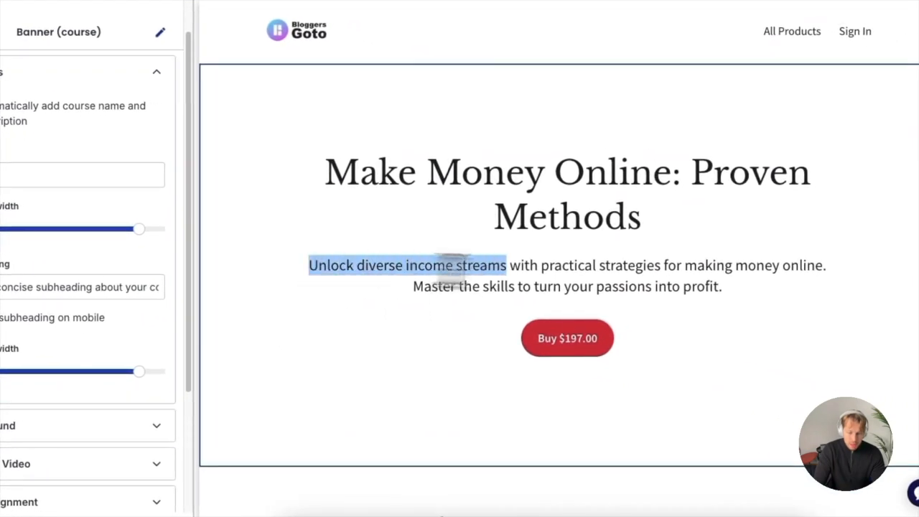
{"action": "left_click_drag", "start_coordinate": [399, 273], "coordinate": [729, 304]}
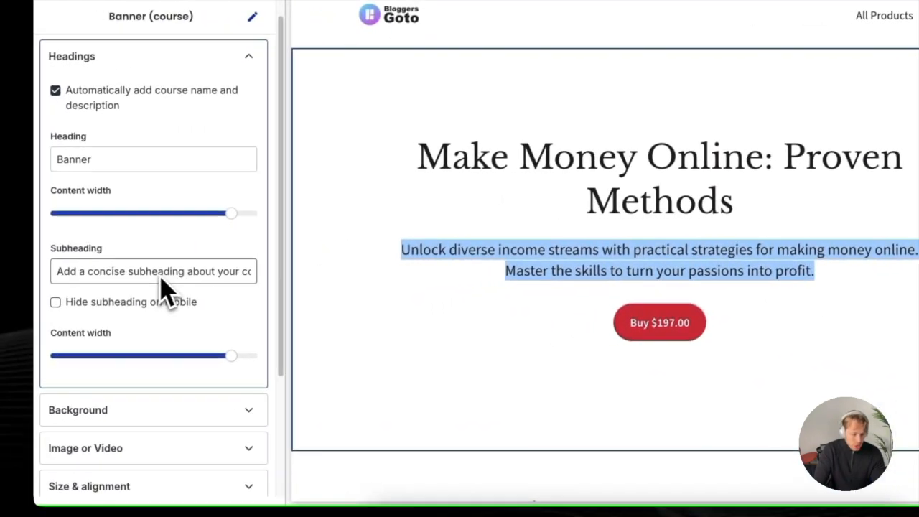
{"action": "left_click_drag", "start_coordinate": [232, 214], "coordinate": [162, 214]}
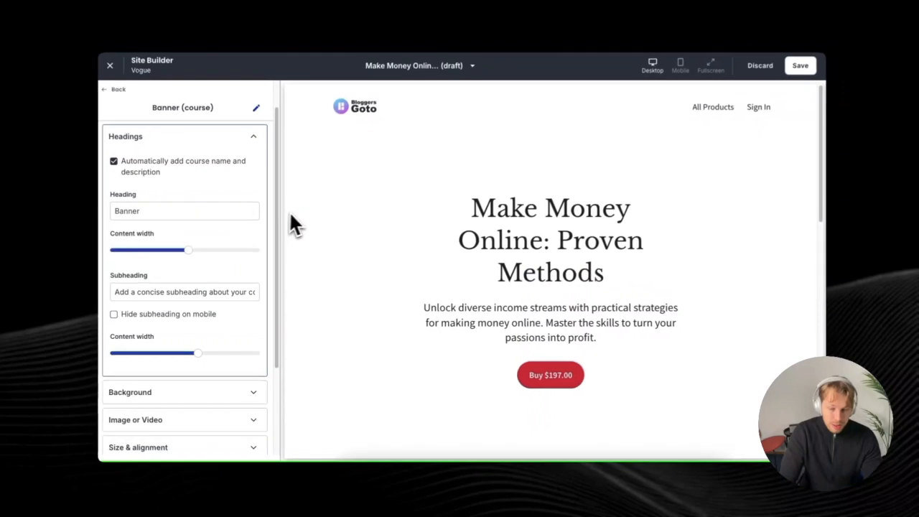
Set the banner's background color to Secondary and raise its image overlay opacity to about two thirds of the range
{"action": "scroll", "coordinate": [285, 182], "scroll_direction": "down", "scroll_amount": 1}
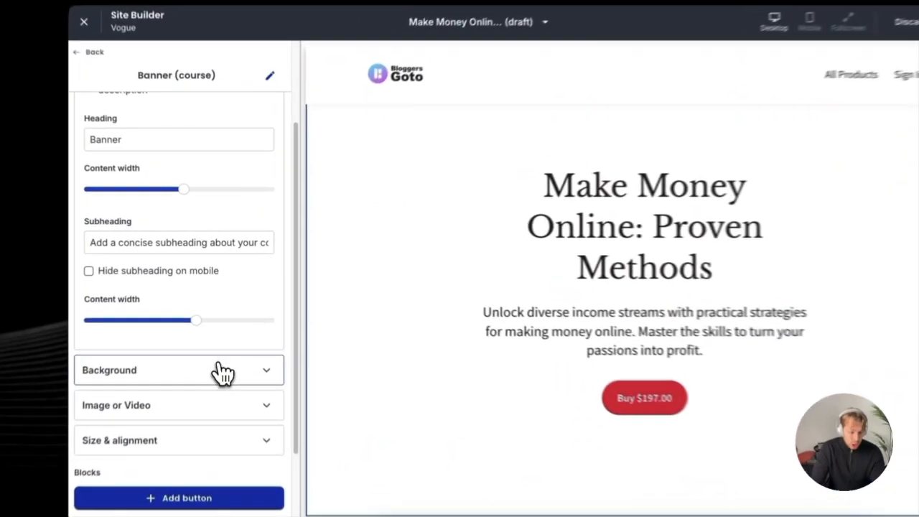
{"action": "left_click", "coordinate": [216, 372]}
{"action": "scroll", "coordinate": [223, 388], "scroll_direction": "down", "scroll_amount": 1}
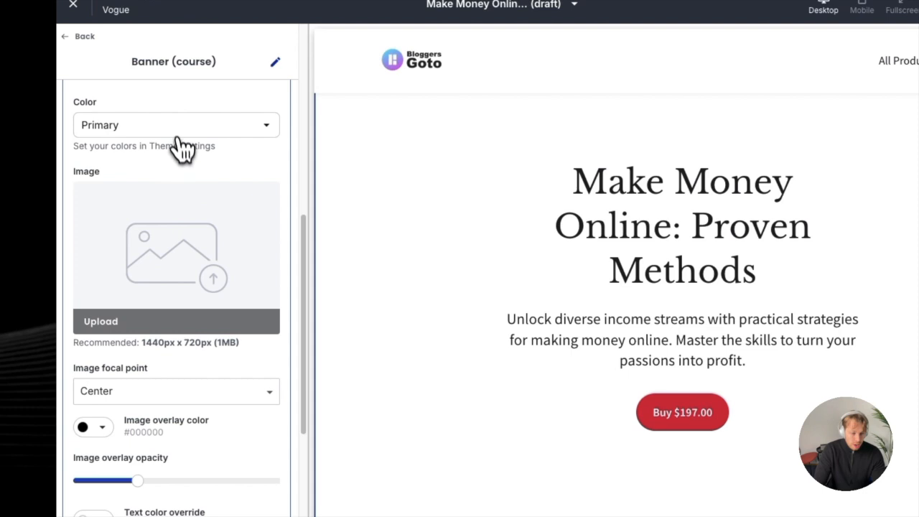
{"action": "left_click", "coordinate": [178, 135]}
{"action": "left_click", "coordinate": [152, 188]}
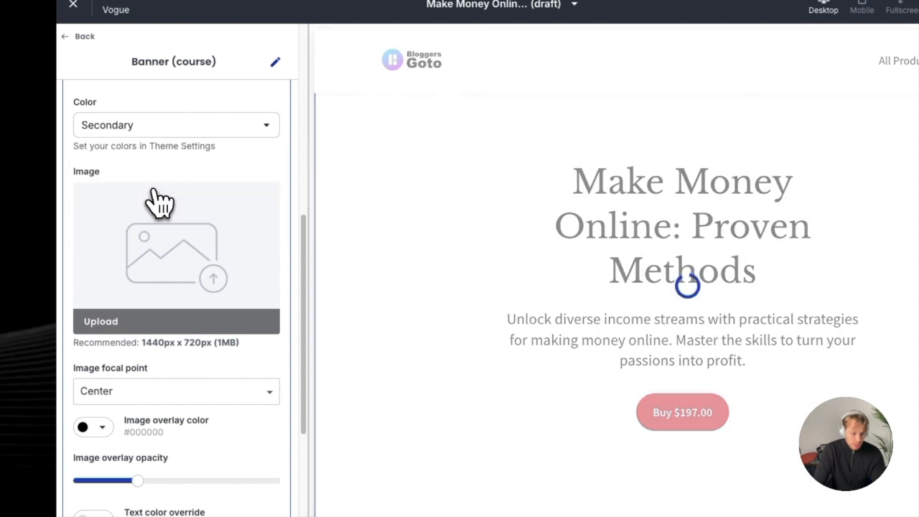
{"action": "scroll", "coordinate": [195, 307], "scroll_direction": "down", "scroll_amount": 2}
{"action": "left_click_drag", "start_coordinate": [136, 410], "coordinate": [185, 410]}
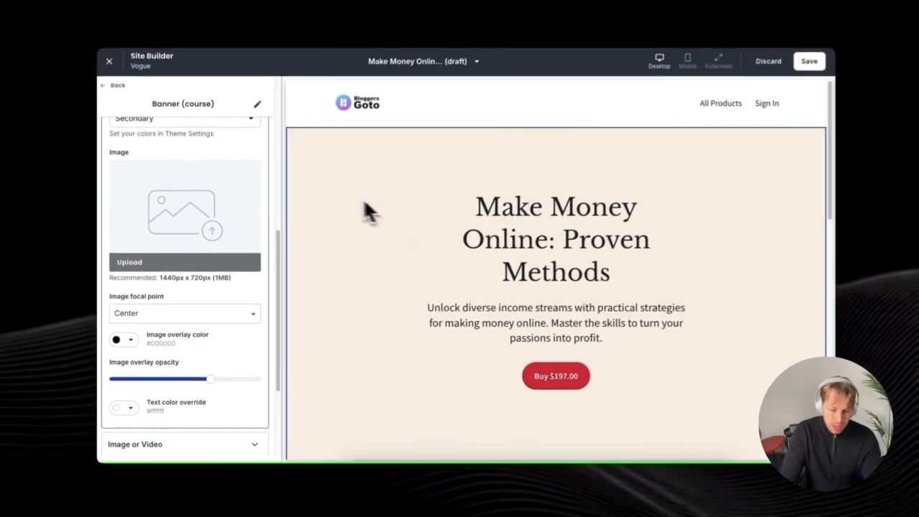
Check the recolored banner against the curriculum section and open the banner's image and video settings
{"action": "scroll", "coordinate": [388, 247], "scroll_direction": "down", "scroll_amount": 3}
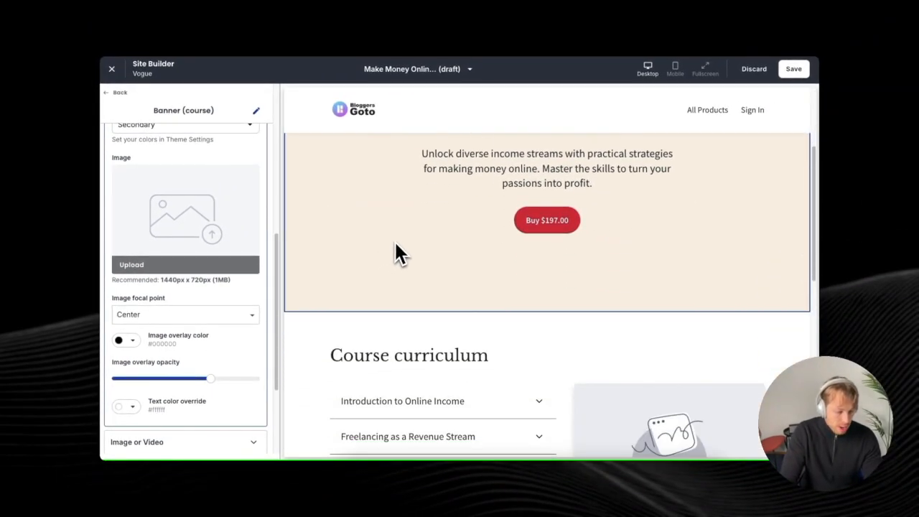
{"action": "scroll", "coordinate": [394, 240], "scroll_direction": "down", "scroll_amount": 2}
{"action": "scroll", "coordinate": [273, 302], "scroll_direction": "down", "scroll_amount": 3}
{"action": "left_click", "coordinate": [257, 302]}
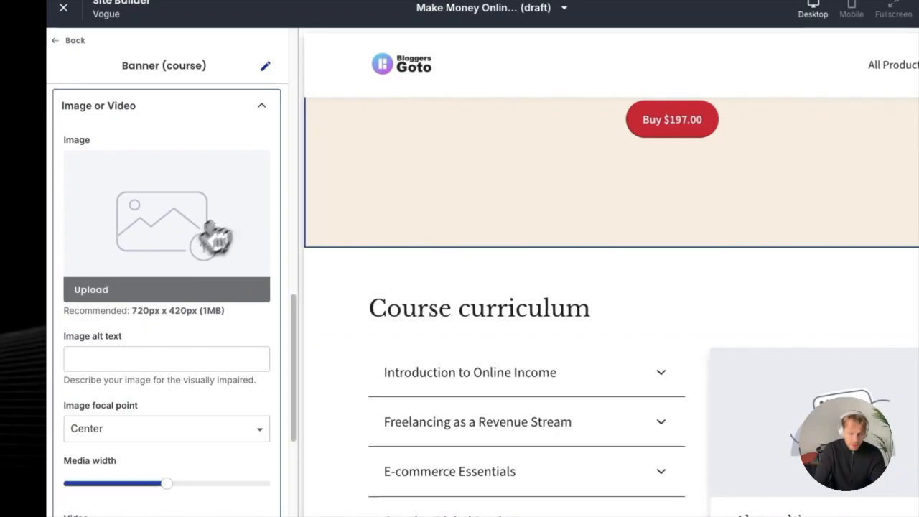
{"action": "scroll", "coordinate": [486, 226], "scroll_direction": "up", "scroll_amount": 5}
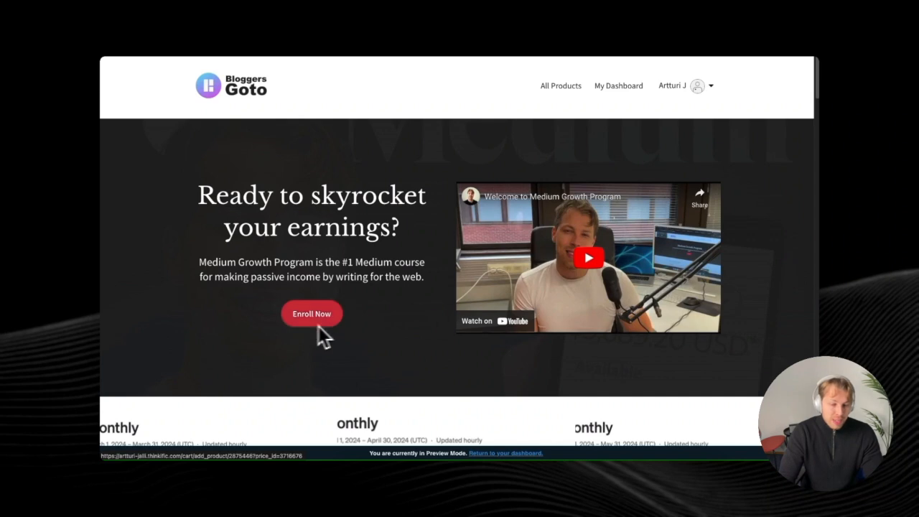
Review the Medium Growth Program product page as an example, from its banner video and enroll button down through its sales sections
{"action": "scroll", "coordinate": [337, 302], "scroll_direction": "down", "scroll_amount": 1}
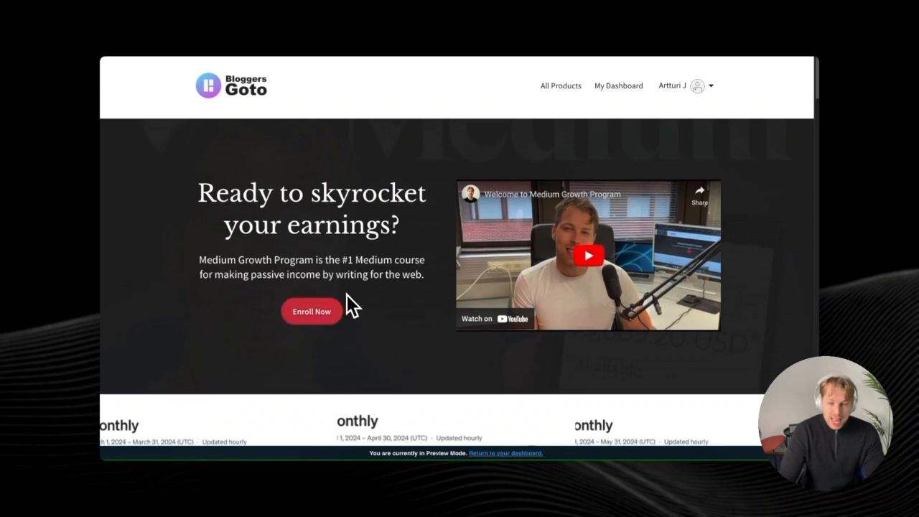
{"action": "scroll", "coordinate": [347, 305], "scroll_direction": "up", "scroll_amount": 1}
{"action": "scroll", "coordinate": [347, 296], "scroll_direction": "down", "scroll_amount": 1}
{"action": "scroll", "coordinate": [352, 291], "scroll_direction": "up", "scroll_amount": 1}
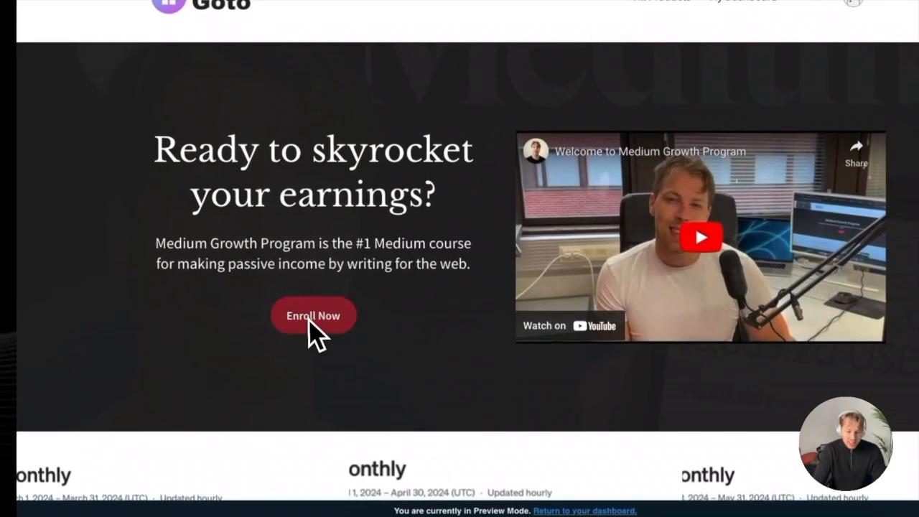
{"action": "scroll", "coordinate": [311, 320], "scroll_direction": "down", "scroll_amount": 5}
{"action": "scroll", "coordinate": [312, 320], "scroll_direction": "down", "scroll_amount": 15}
{"action": "scroll", "coordinate": [314, 316], "scroll_direction": "up", "scroll_amount": 10}
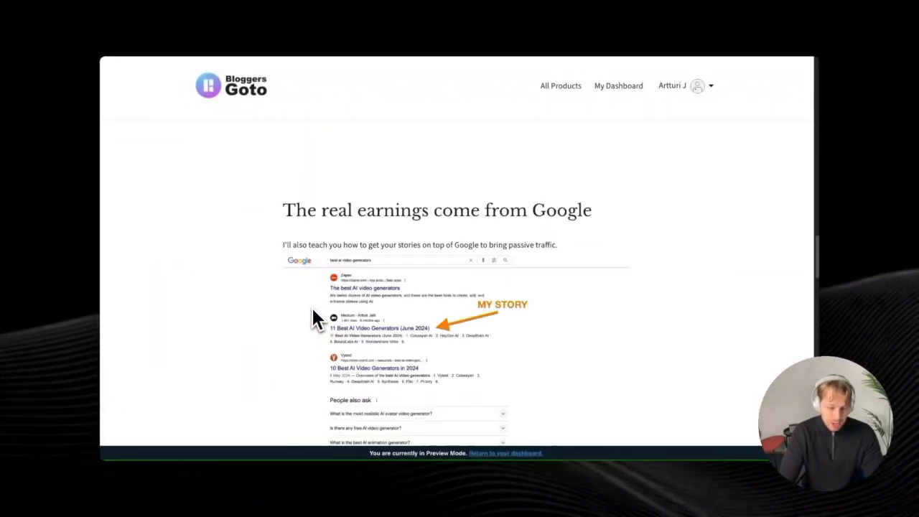
{"action": "scroll", "coordinate": [317, 306], "scroll_direction": "up", "scroll_amount": 15}
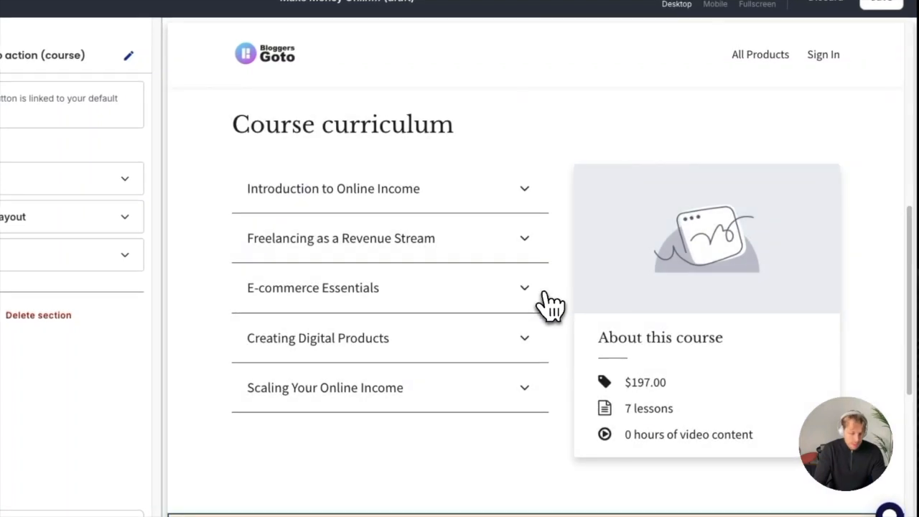
Try hiding the course price in the curriculum section's course details, and show it again
{"action": "left_click", "coordinate": [550, 306]}
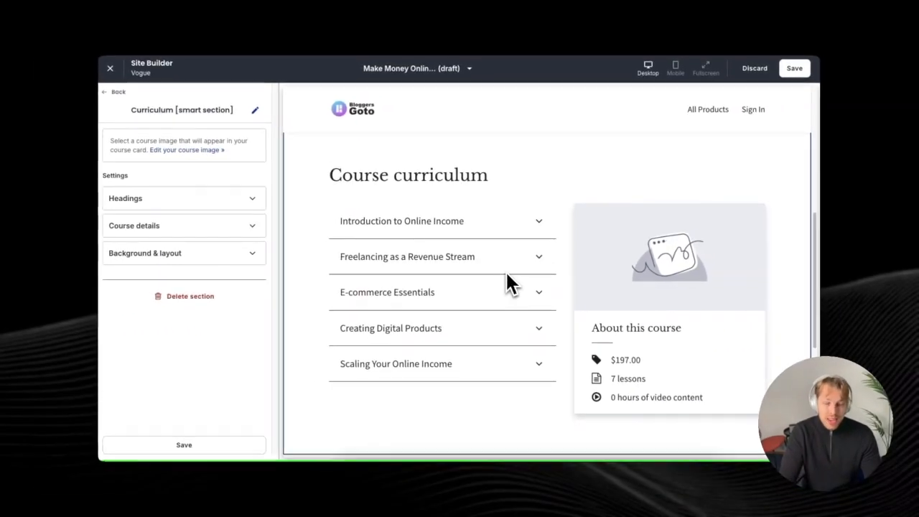
{"action": "scroll", "coordinate": [508, 275], "scroll_direction": "down", "scroll_amount": 1}
{"action": "scroll", "coordinate": [508, 271], "scroll_direction": "up", "scroll_amount": 2}
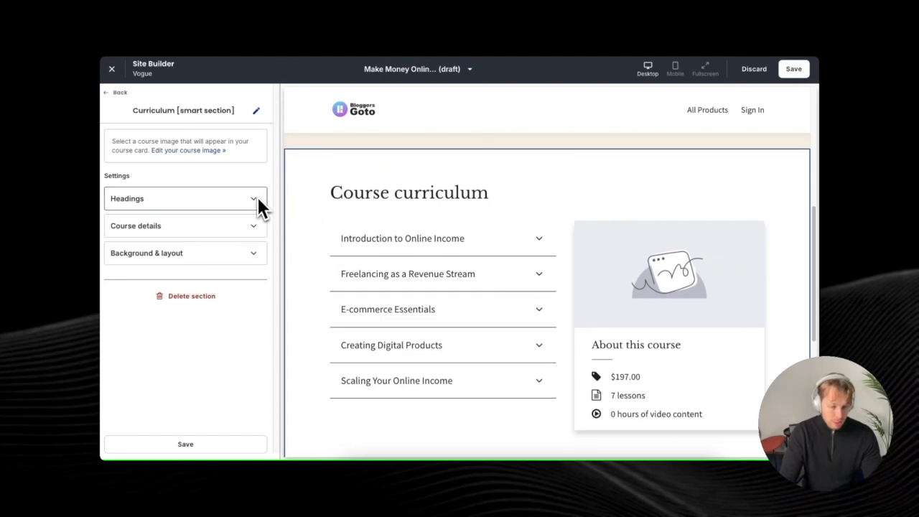
{"action": "left_click", "coordinate": [248, 231]}
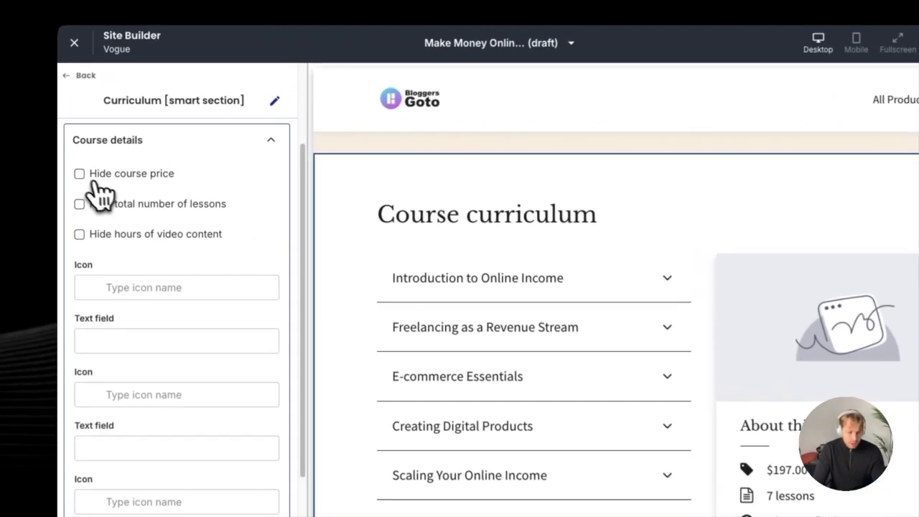
{"action": "left_click", "coordinate": [116, 163]}
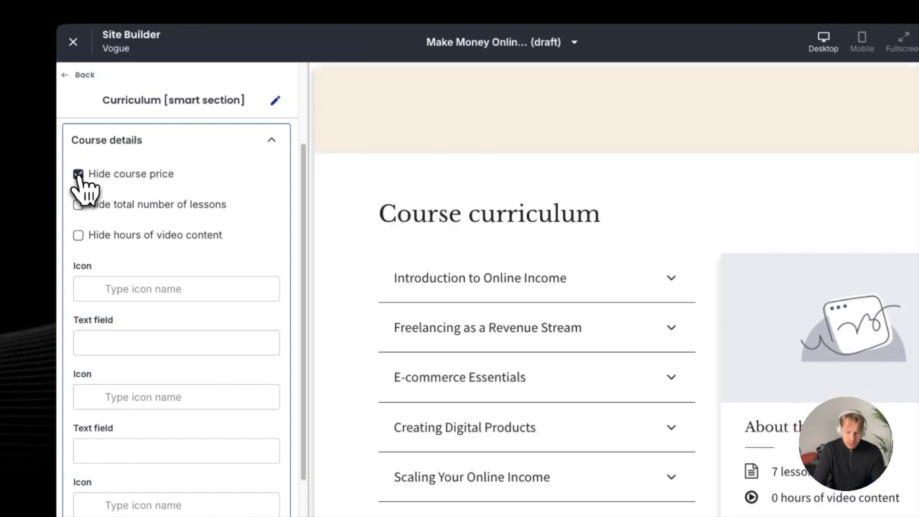
{"action": "left_click", "coordinate": [79, 179]}
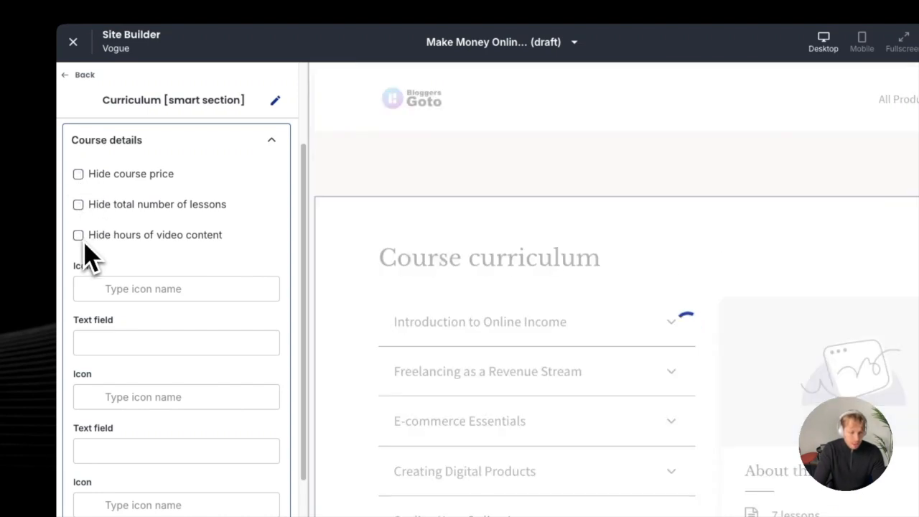
{"action": "scroll", "coordinate": [198, 233], "scroll_direction": "down", "scroll_amount": 2}
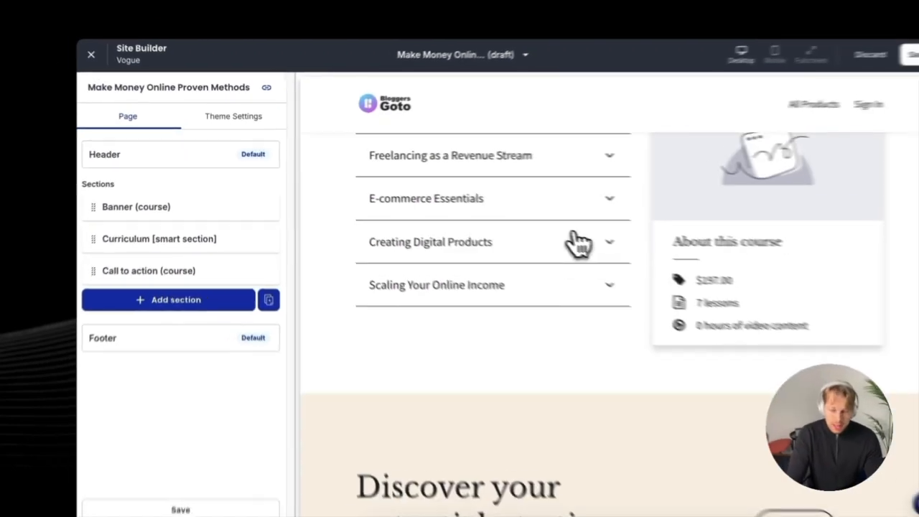
Add a Frequently asked questions section directly below the course's call-to-action section
{"action": "scroll", "coordinate": [605, 225], "scroll_direction": "down", "scroll_amount": 5}
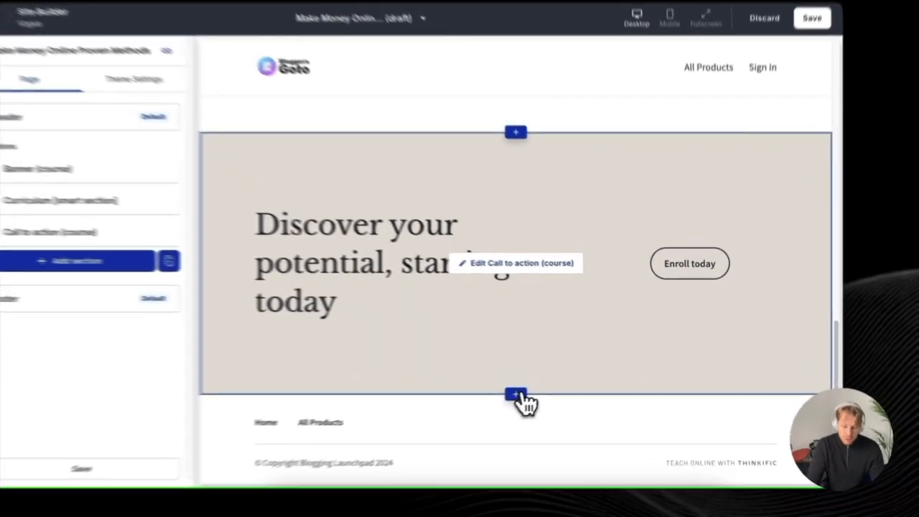
{"action": "left_click", "coordinate": [549, 383]}
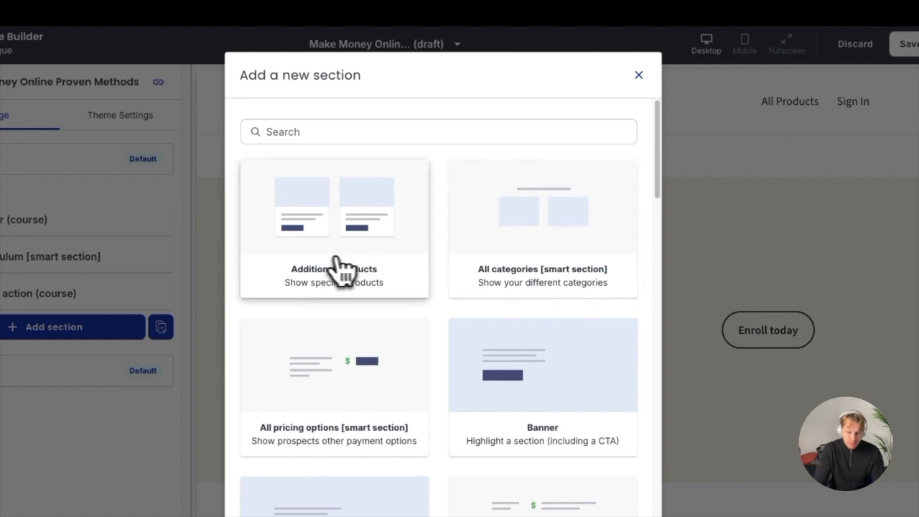
{"action": "scroll", "coordinate": [564, 256], "scroll_direction": "down", "scroll_amount": 3}
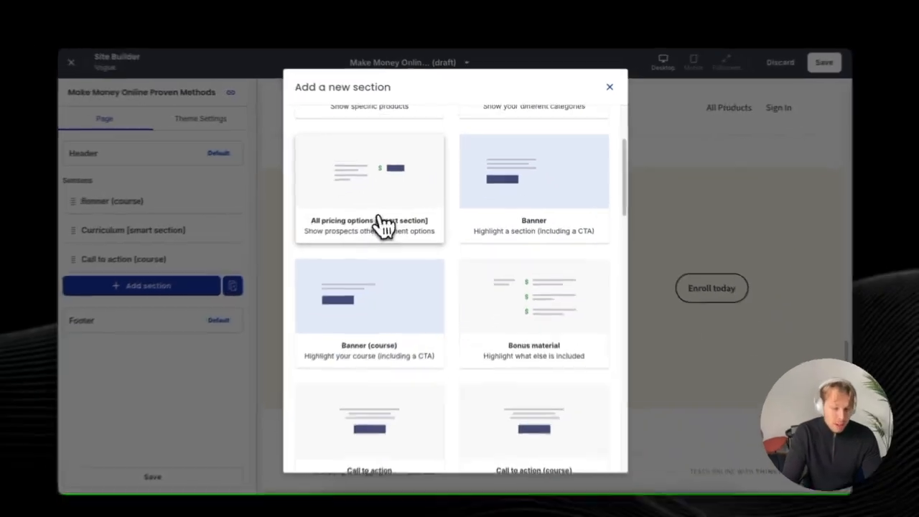
{"action": "scroll", "coordinate": [337, 248], "scroll_direction": "down", "scroll_amount": 3}
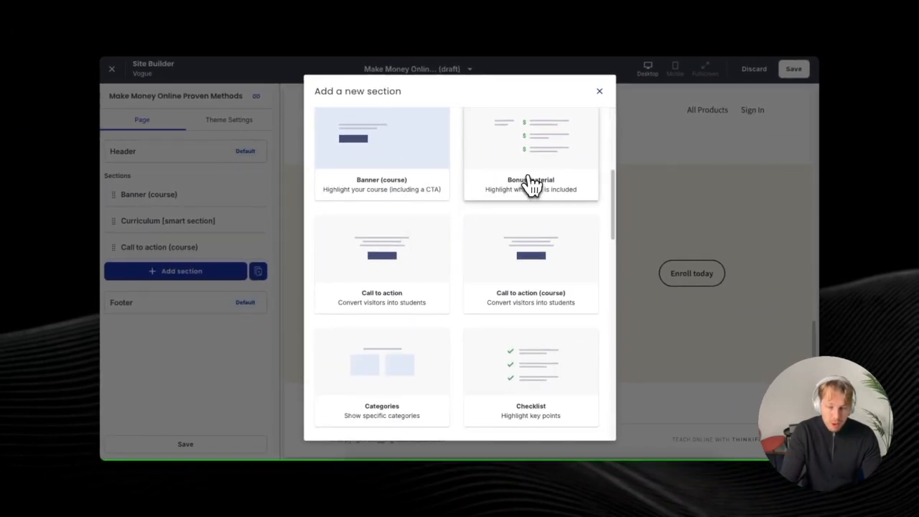
{"action": "scroll", "coordinate": [532, 185], "scroll_direction": "down", "scroll_amount": 5}
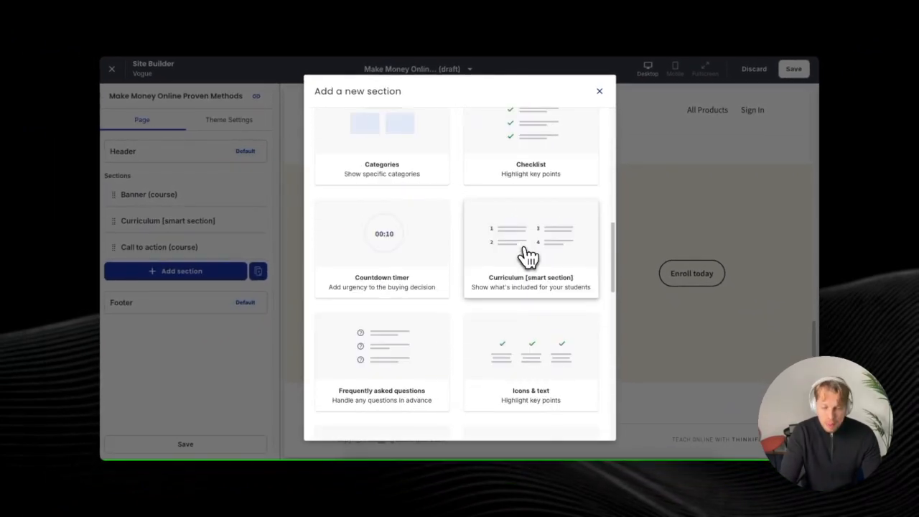
{"action": "scroll", "coordinate": [528, 256], "scroll_direction": "down", "scroll_amount": 2}
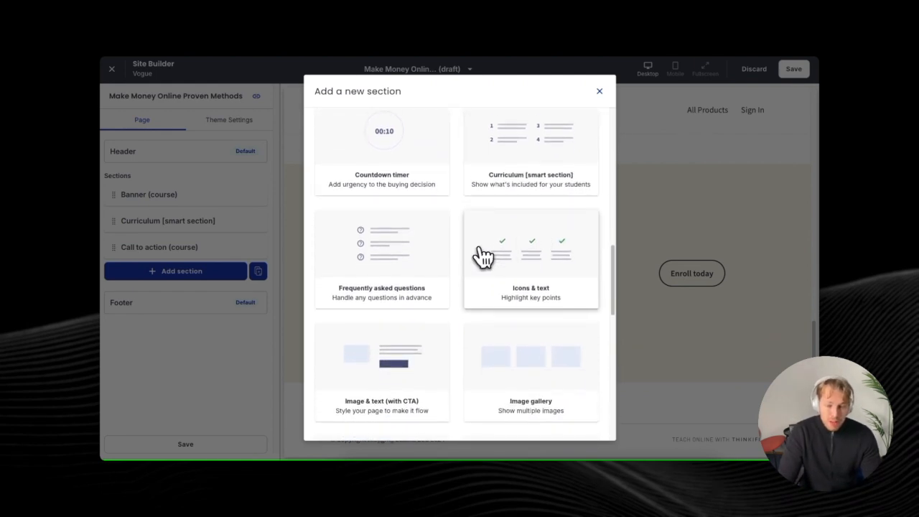
{"action": "scroll", "coordinate": [478, 266], "scroll_direction": "down", "scroll_amount": 1}
{"action": "scroll", "coordinate": [464, 279], "scroll_direction": "up", "scroll_amount": 2}
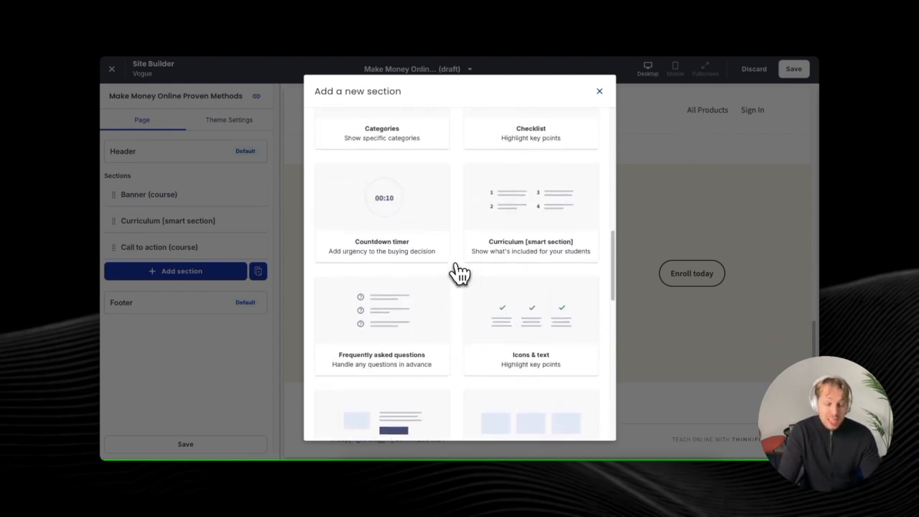
{"action": "scroll", "coordinate": [455, 279], "scroll_direction": "up", "scroll_amount": 1}
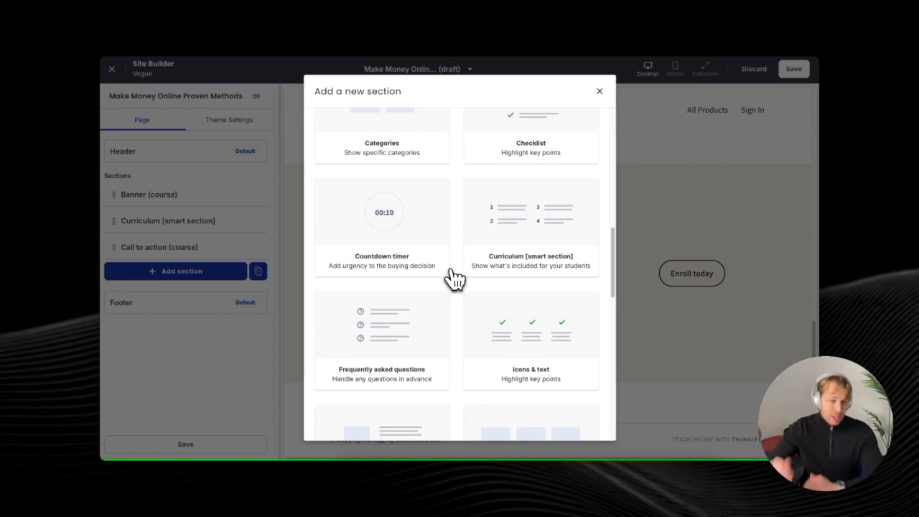
{"action": "scroll", "coordinate": [392, 264], "scroll_direction": "up", "scroll_amount": 1}
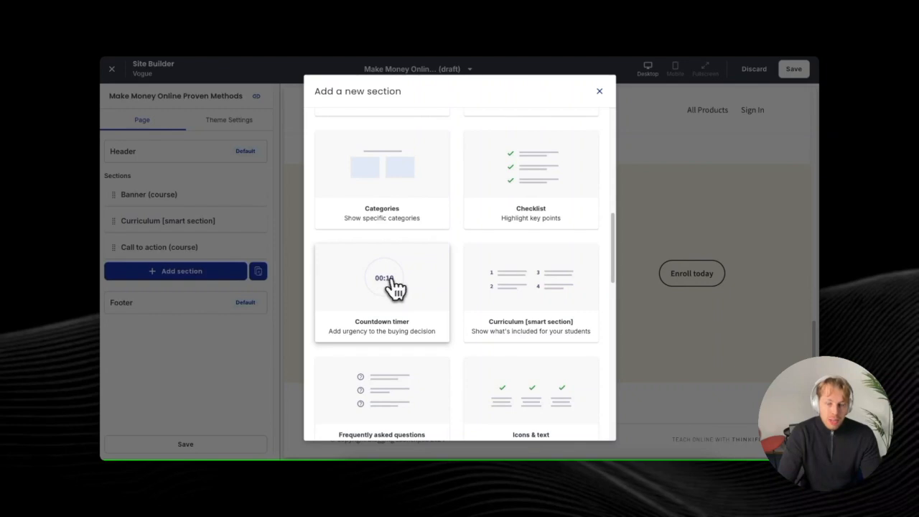
{"action": "scroll", "coordinate": [498, 282], "scroll_direction": "down", "scroll_amount": 1}
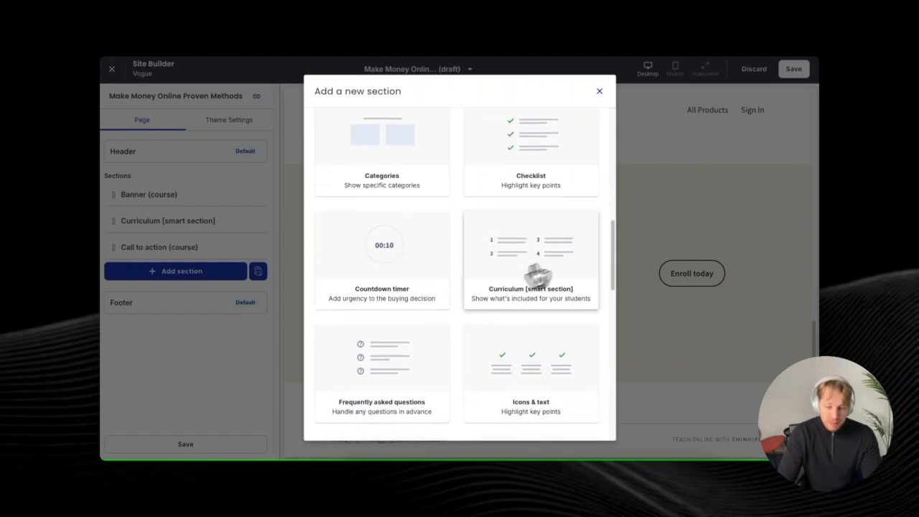
{"action": "scroll", "coordinate": [531, 276], "scroll_direction": "down", "scroll_amount": 3}
{"action": "scroll", "coordinate": [537, 273], "scroll_direction": "down", "scroll_amount": 1}
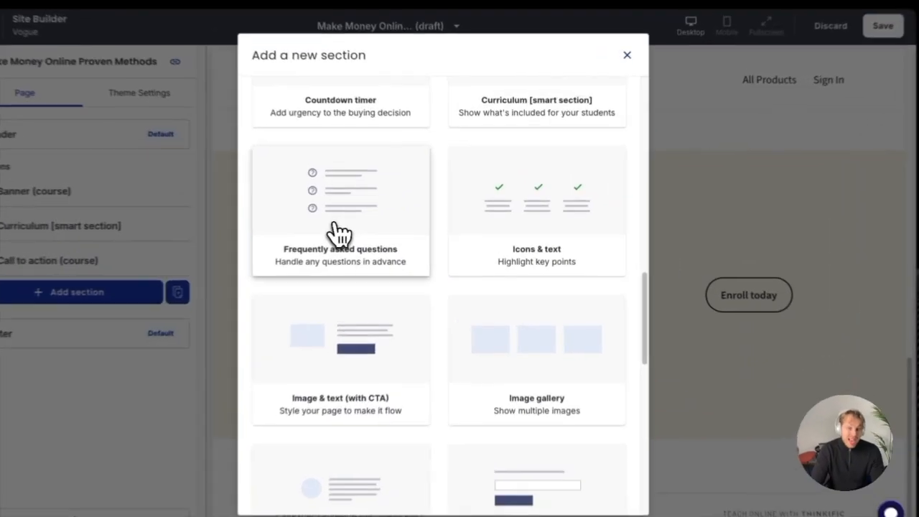
{"action": "left_click", "coordinate": [382, 229]}
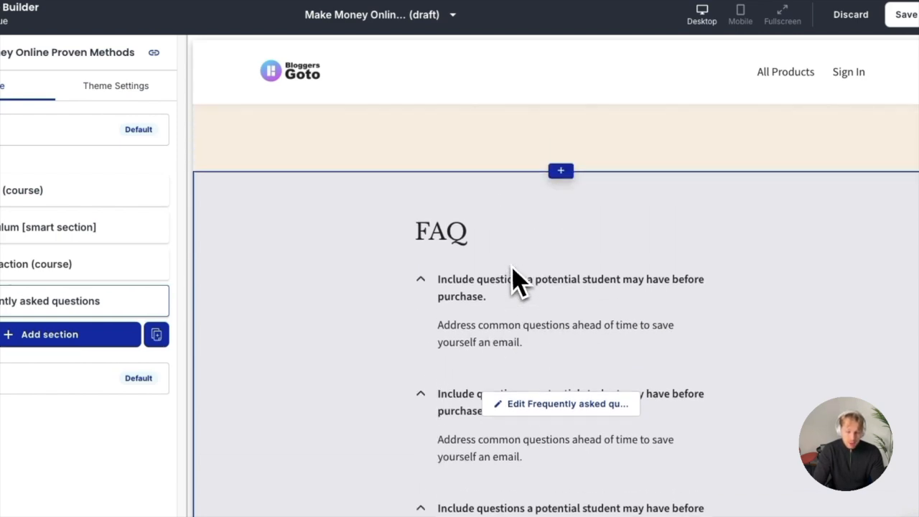
Examine the new FAQ section's heading and its placeholder questions and answers
{"action": "scroll", "coordinate": [522, 242], "scroll_direction": "down", "scroll_amount": 2}
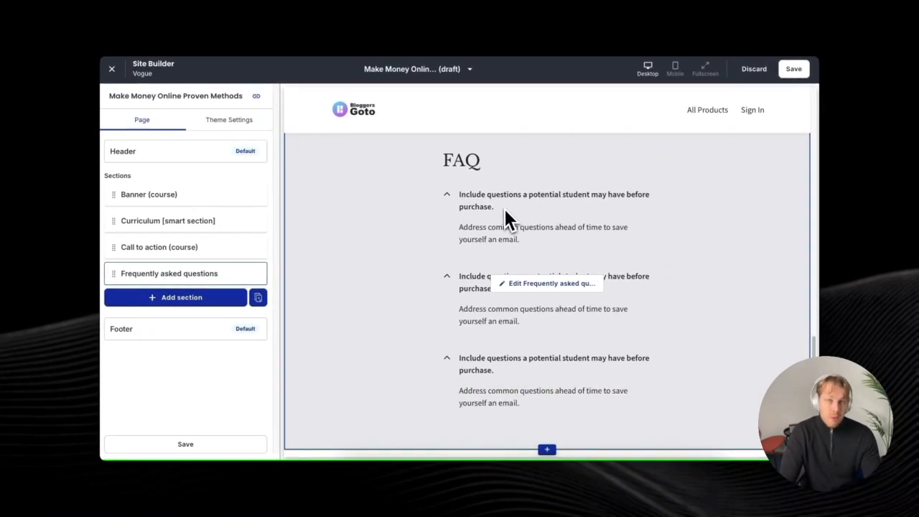
{"action": "scroll", "coordinate": [505, 189], "scroll_direction": "up", "scroll_amount": 1}
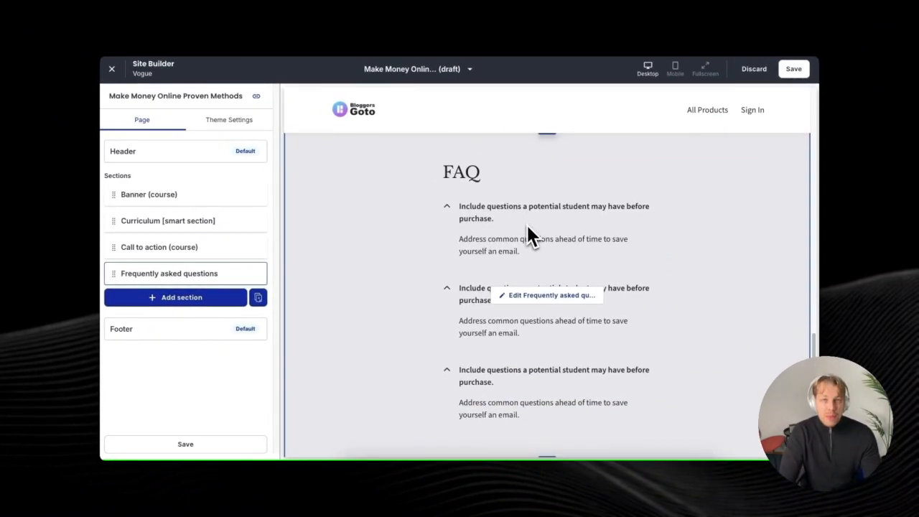
{"action": "scroll", "coordinate": [528, 226], "scroll_direction": "down", "scroll_amount": 1}
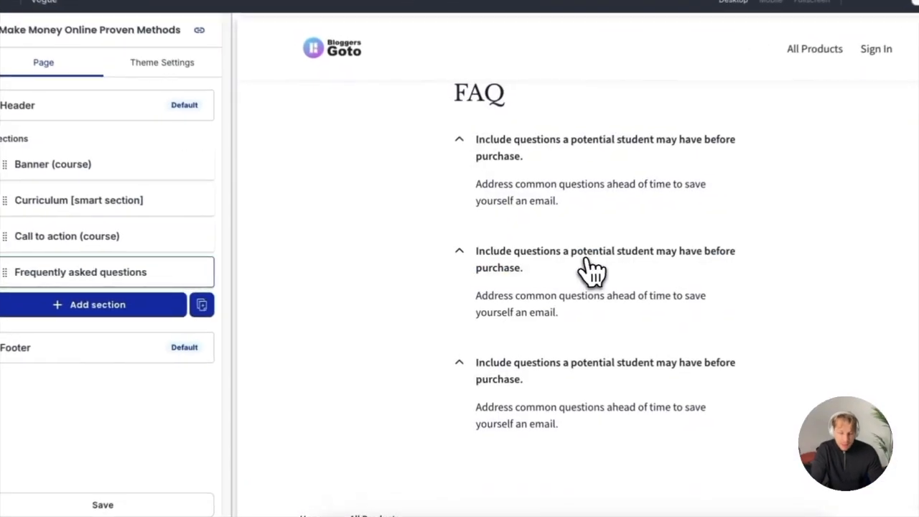
{"action": "left_click", "coordinate": [543, 267]}
{"action": "scroll", "coordinate": [564, 214], "scroll_direction": "up", "scroll_amount": 5}
Browse the remaining section types, from instructors and pricing options to upsells and video, and close the section library
{"action": "left_click", "coordinate": [58, 70]}
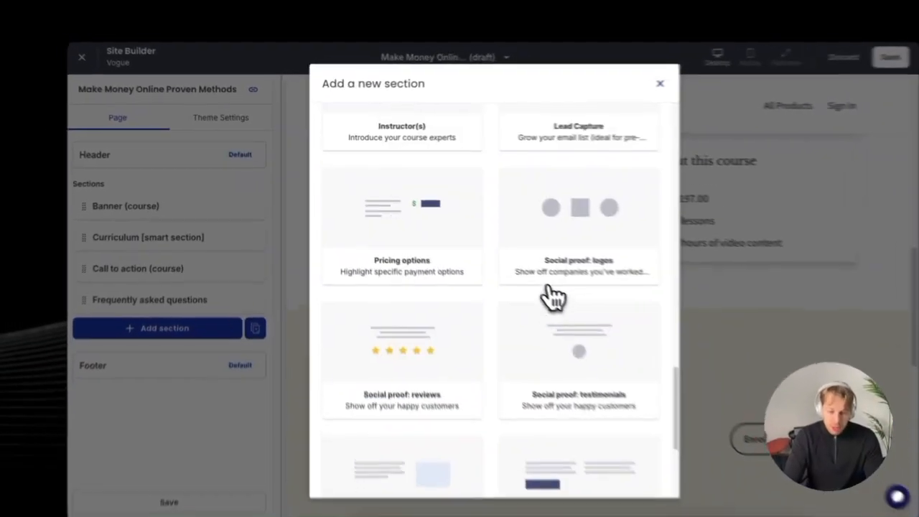
{"action": "scroll", "coordinate": [539, 291], "scroll_direction": "down", "scroll_amount": 5}
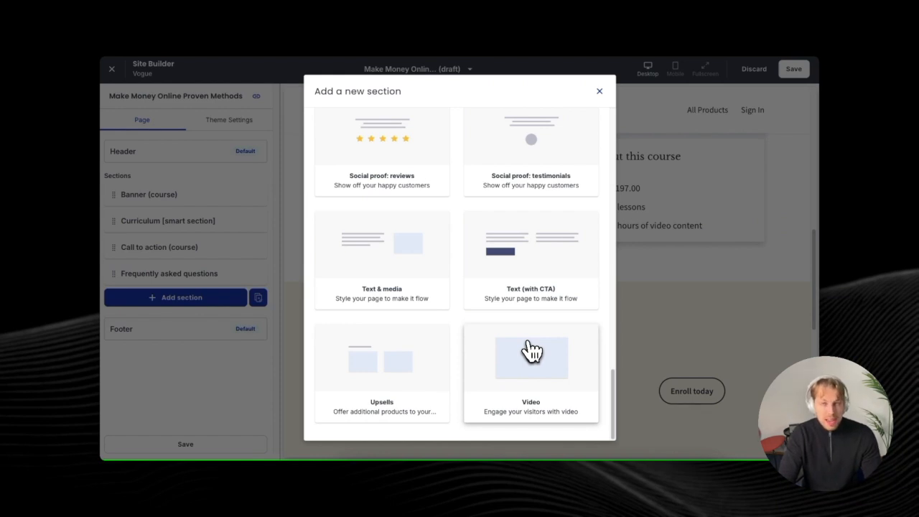
{"action": "scroll", "coordinate": [532, 351], "scroll_direction": "up", "scroll_amount": 1}
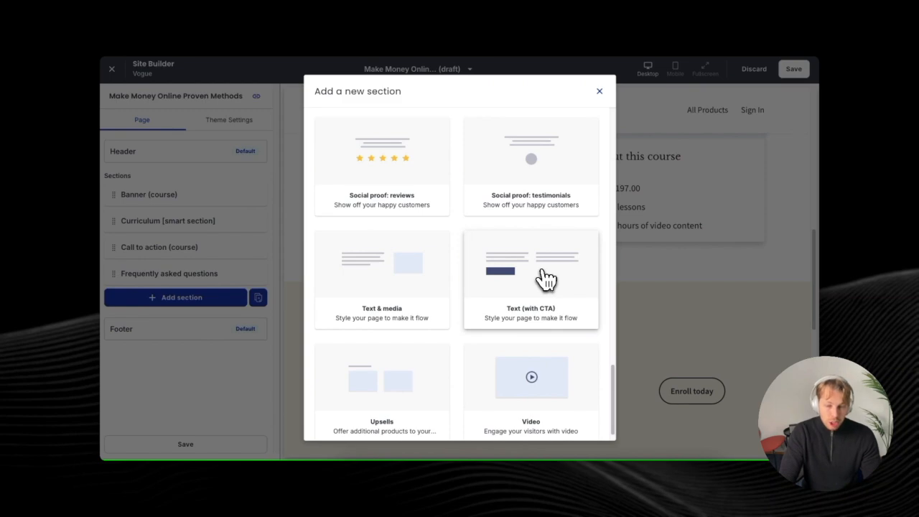
{"action": "left_click", "coordinate": [649, 119]}
Add a Social proof: reviews section and a Social proof: testimonials section between the curriculum and the call to action
{"action": "scroll", "coordinate": [633, 216], "scroll_direction": "up", "scroll_amount": 5}
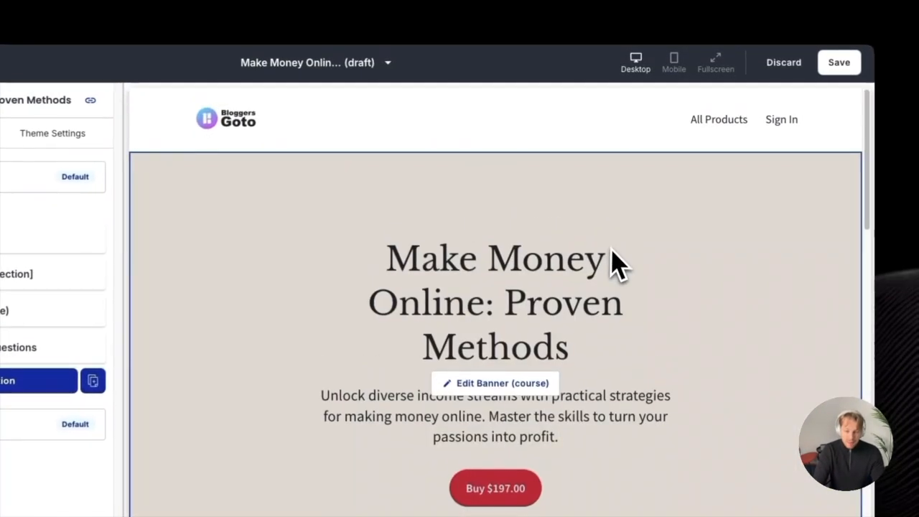
{"action": "scroll", "coordinate": [529, 349], "scroll_direction": "down", "scroll_amount": 15}
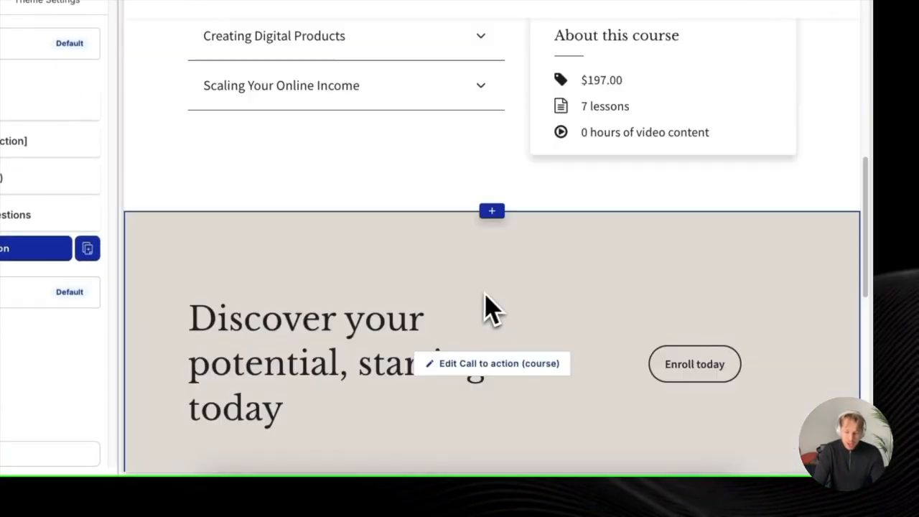
{"action": "scroll", "coordinate": [489, 309], "scroll_direction": "down", "scroll_amount": 3}
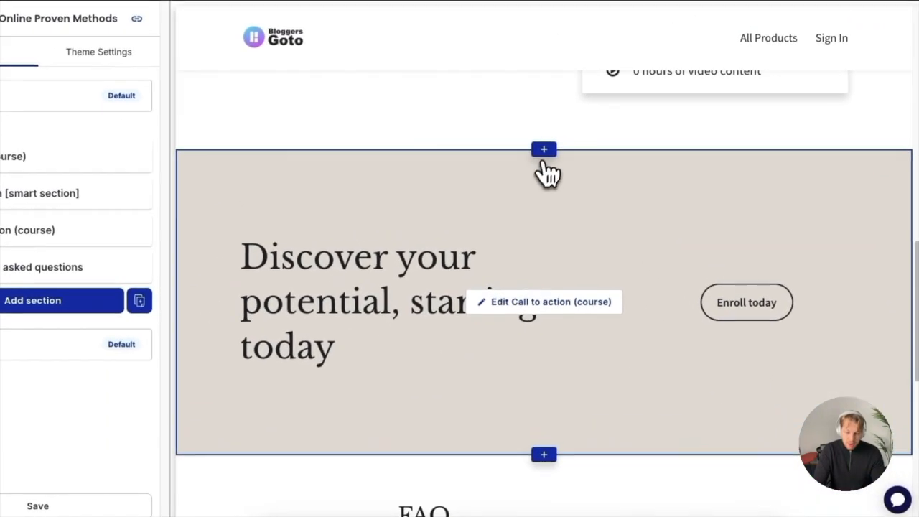
{"action": "left_click", "coordinate": [544, 151]}
{"action": "scroll", "coordinate": [445, 232], "scroll_direction": "down", "scroll_amount": 5}
{"action": "scroll", "coordinate": [449, 230], "scroll_direction": "down", "scroll_amount": 1}
{"action": "scroll", "coordinate": [453, 234], "scroll_direction": "down", "scroll_amount": 6}
{"action": "scroll", "coordinate": [480, 252], "scroll_direction": "down", "scroll_amount": 2}
{"action": "scroll", "coordinate": [467, 262], "scroll_direction": "down", "scroll_amount": 1}
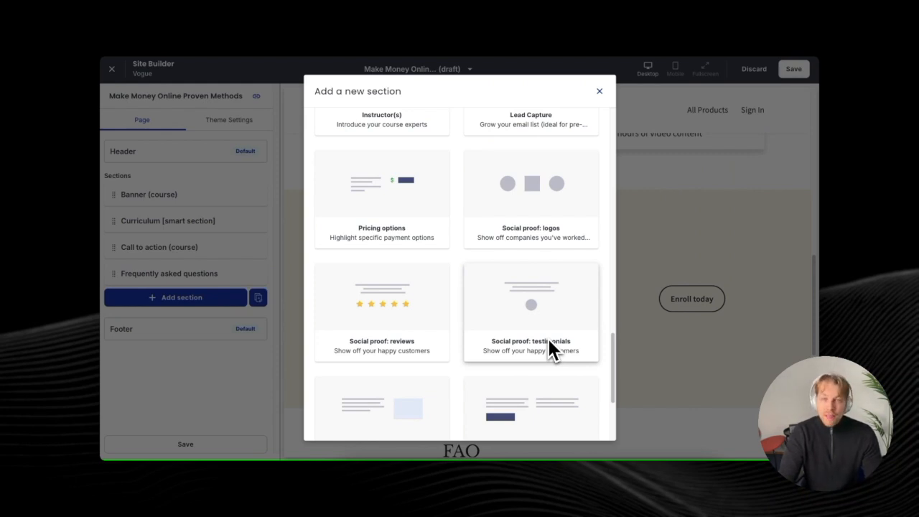
{"action": "scroll", "coordinate": [550, 337], "scroll_direction": "down", "scroll_amount": 1}
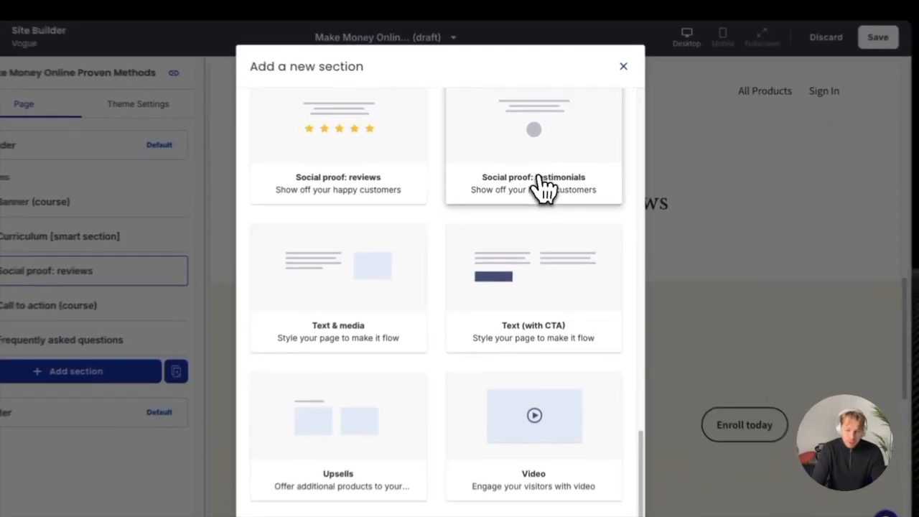
{"action": "left_click", "coordinate": [535, 185]}
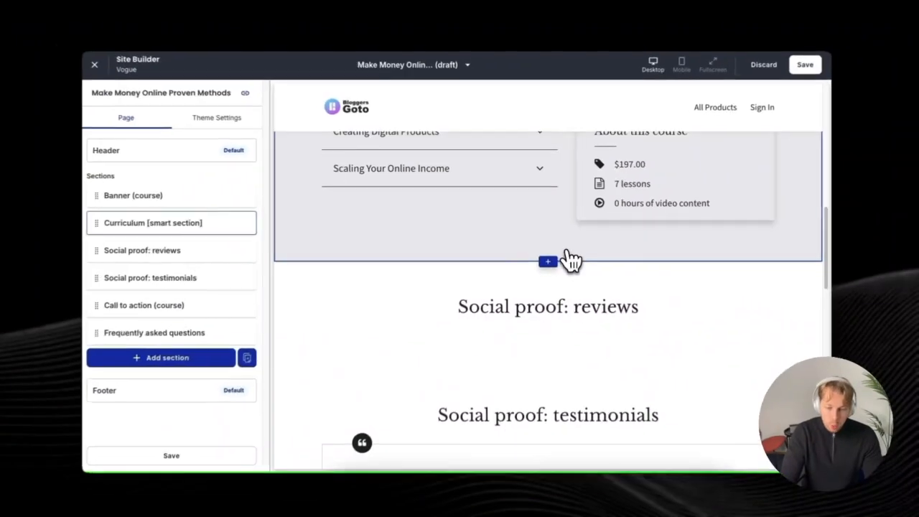
Review the whole product page from the banner through the reviews, testimonials and call to action down to the FAQ
{"action": "scroll", "coordinate": [568, 258], "scroll_direction": "down", "scroll_amount": 4}
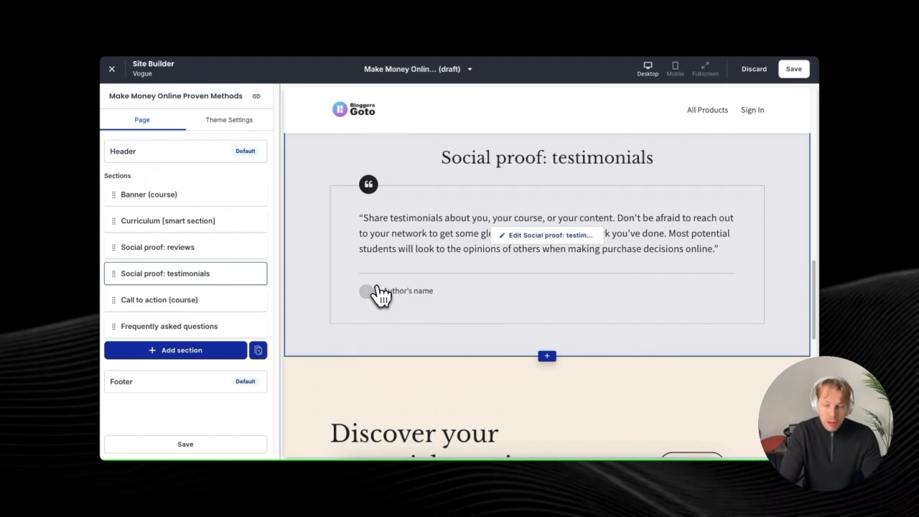
{"action": "scroll", "coordinate": [383, 281], "scroll_direction": "up", "scroll_amount": 2}
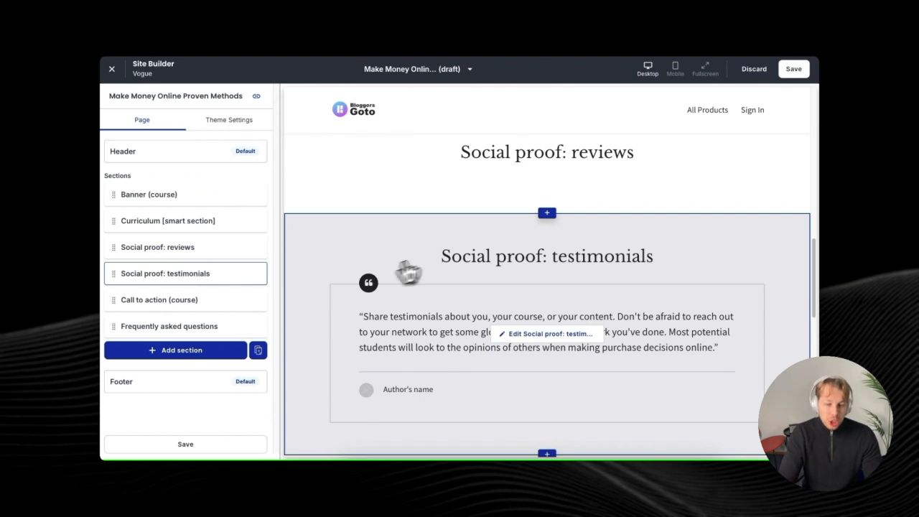
{"action": "scroll", "coordinate": [546, 222], "scroll_direction": "up", "scroll_amount": 10}
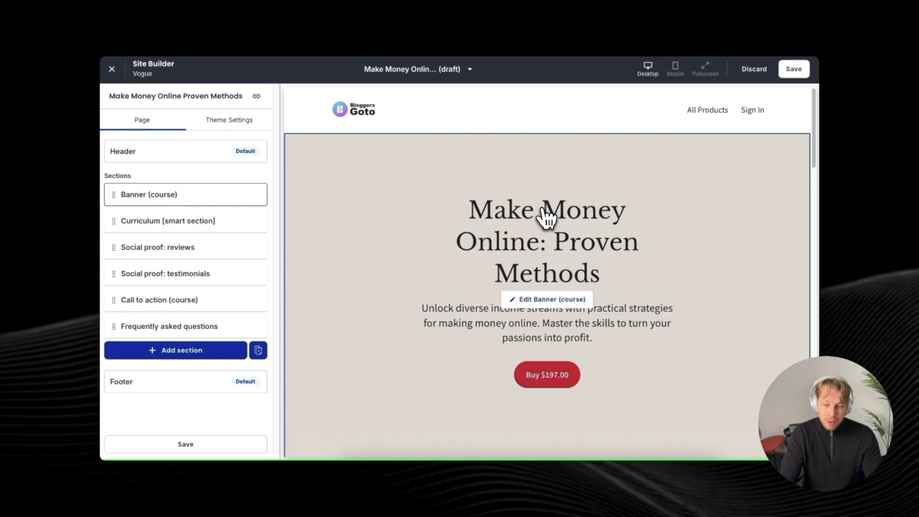
{"action": "scroll", "coordinate": [546, 218], "scroll_direction": "down", "scroll_amount": 10}
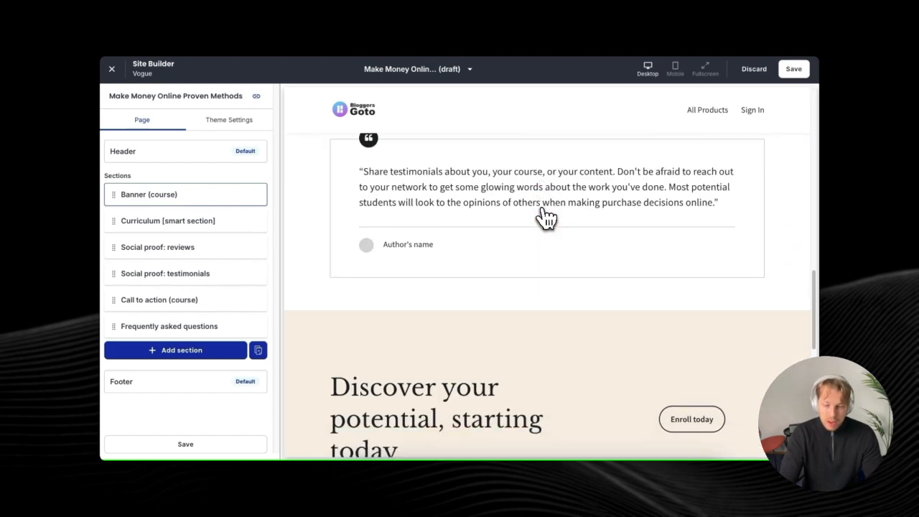
{"action": "scroll", "coordinate": [546, 218], "scroll_direction": "down", "scroll_amount": 2}
{"action": "scroll", "coordinate": [546, 218], "scroll_direction": "up", "scroll_amount": 3}
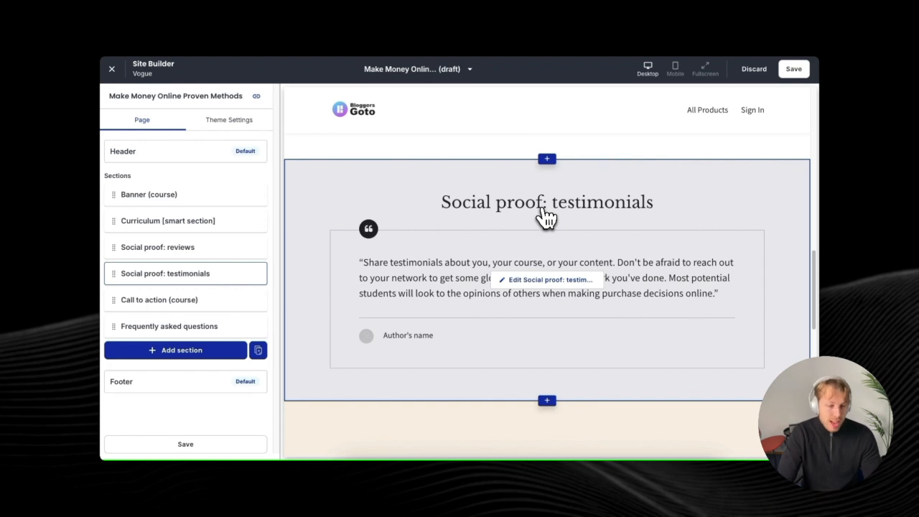
{"action": "scroll", "coordinate": [546, 215], "scroll_direction": "up", "scroll_amount": 10}
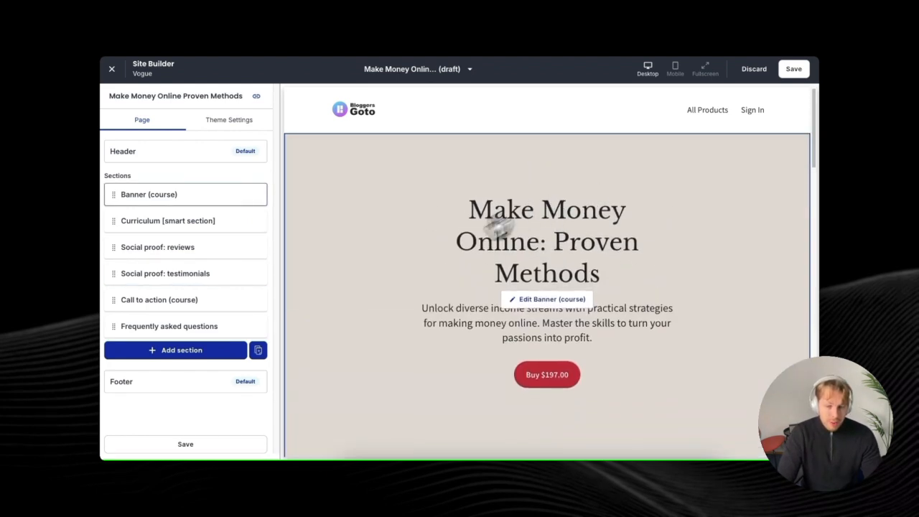
{"action": "scroll", "coordinate": [546, 359], "scroll_direction": "down", "scroll_amount": 6}
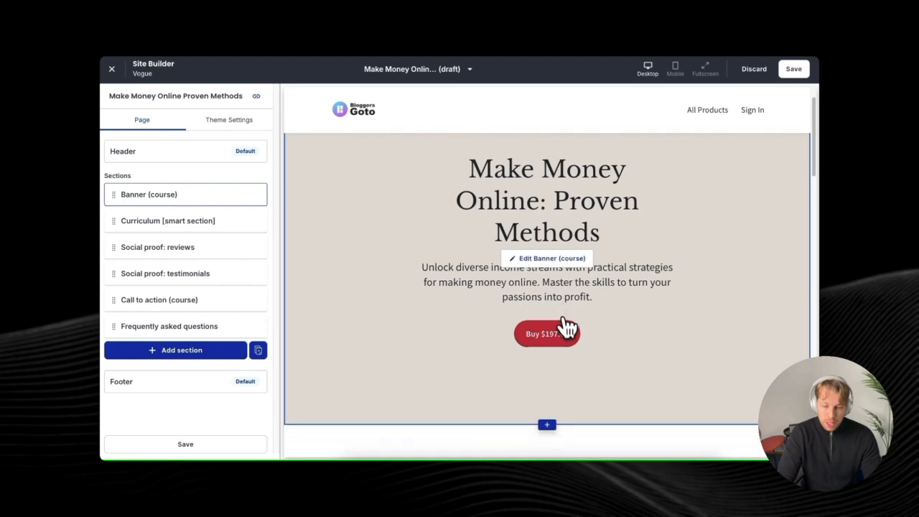
{"action": "scroll", "coordinate": [585, 309], "scroll_direction": "down", "scroll_amount": 10}
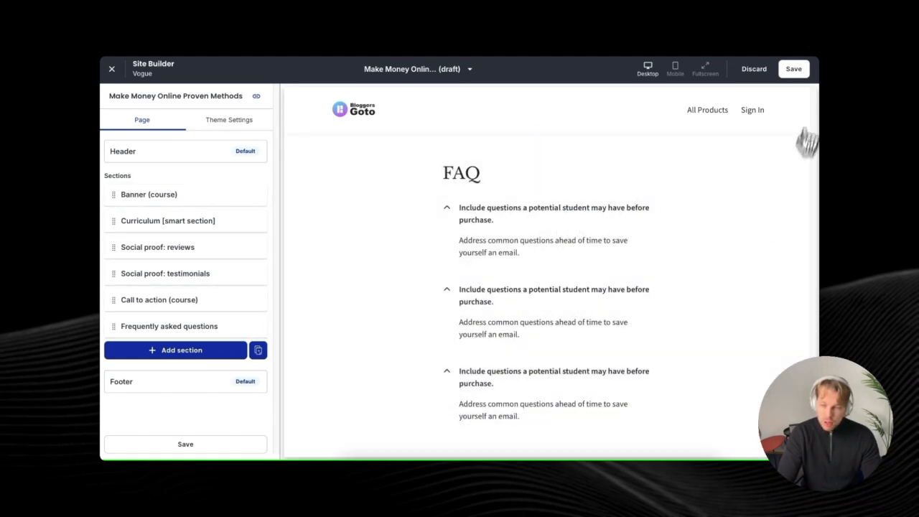
Save the product page changes and choose Published as the course's publish status
{"action": "left_click", "coordinate": [794, 69]}
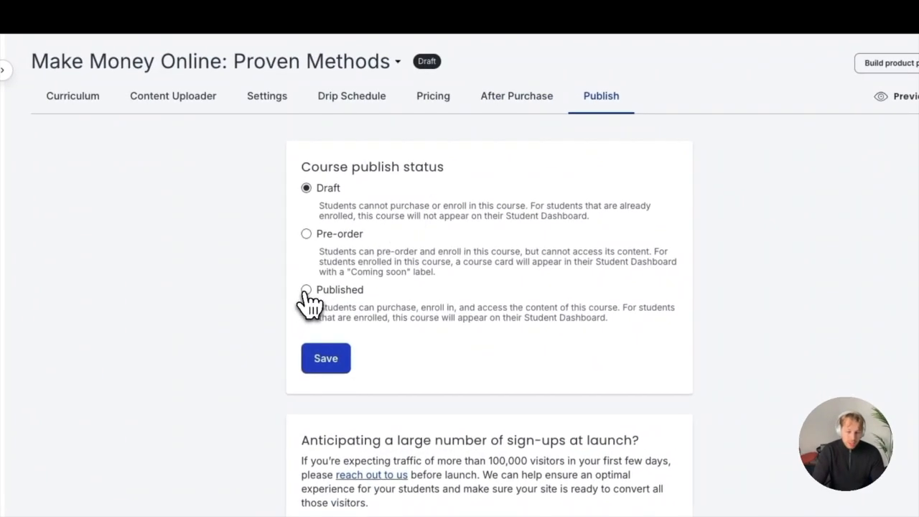
{"action": "left_click", "coordinate": [306, 290]}
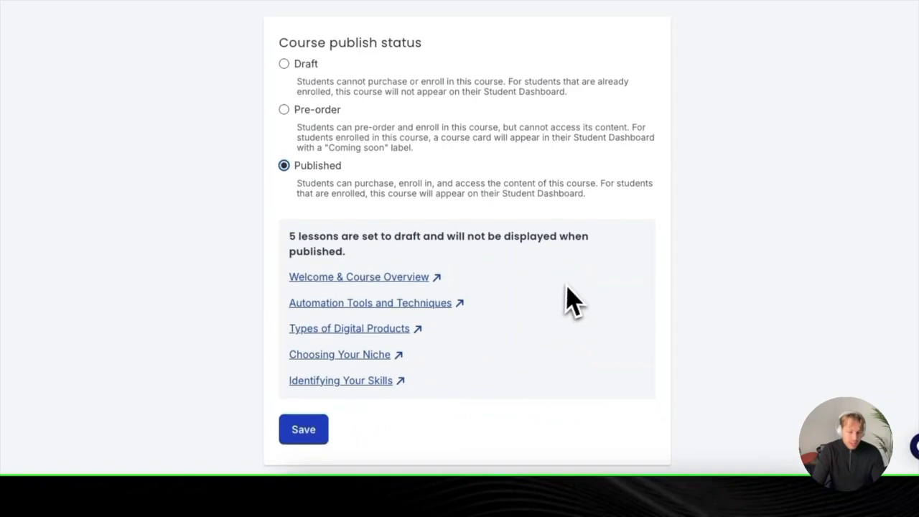